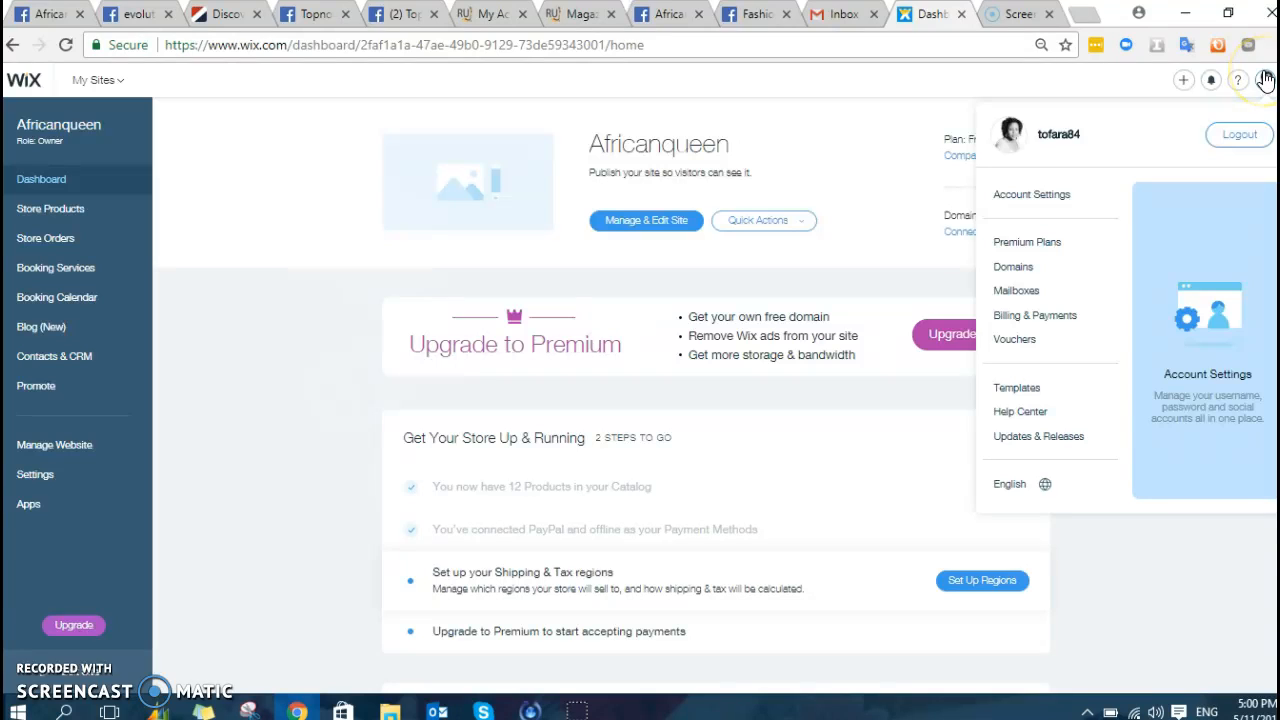
- Select the Africanqueen site from the My Sites list to load its dashboard
{"action": "left_click", "coordinate": [117, 87]}
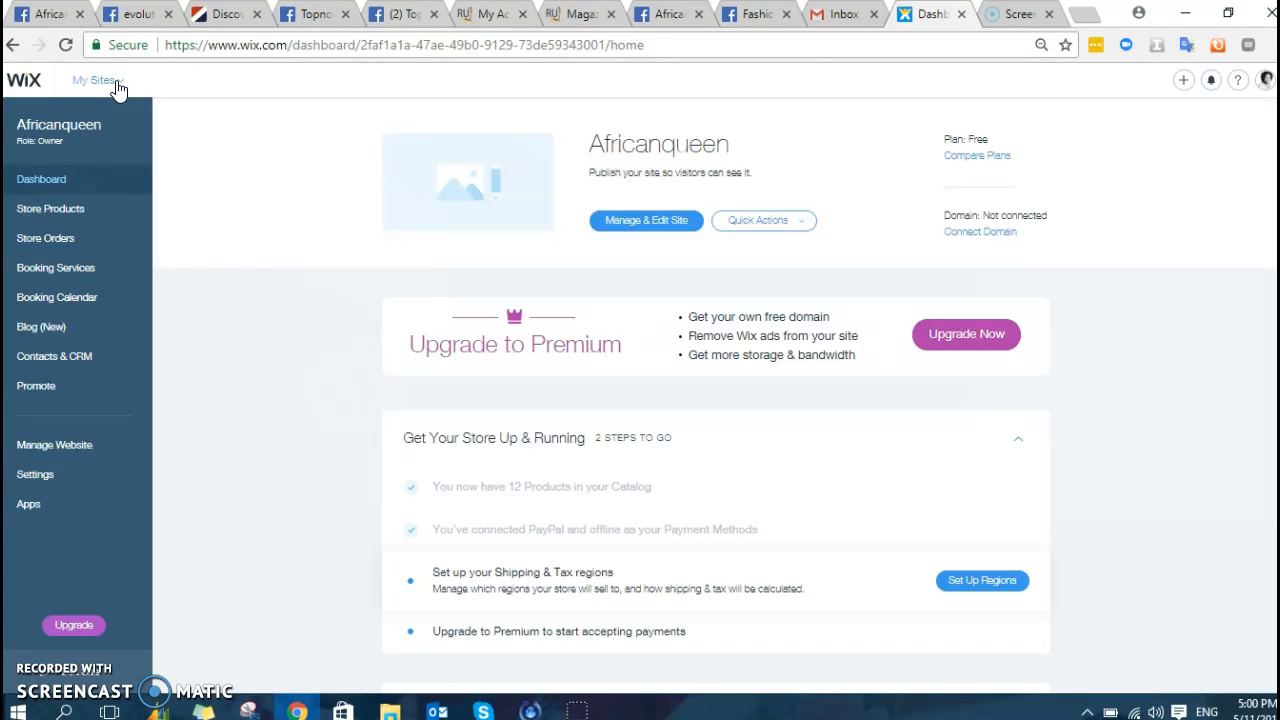
{"action": "left_click", "coordinate": [117, 87]}
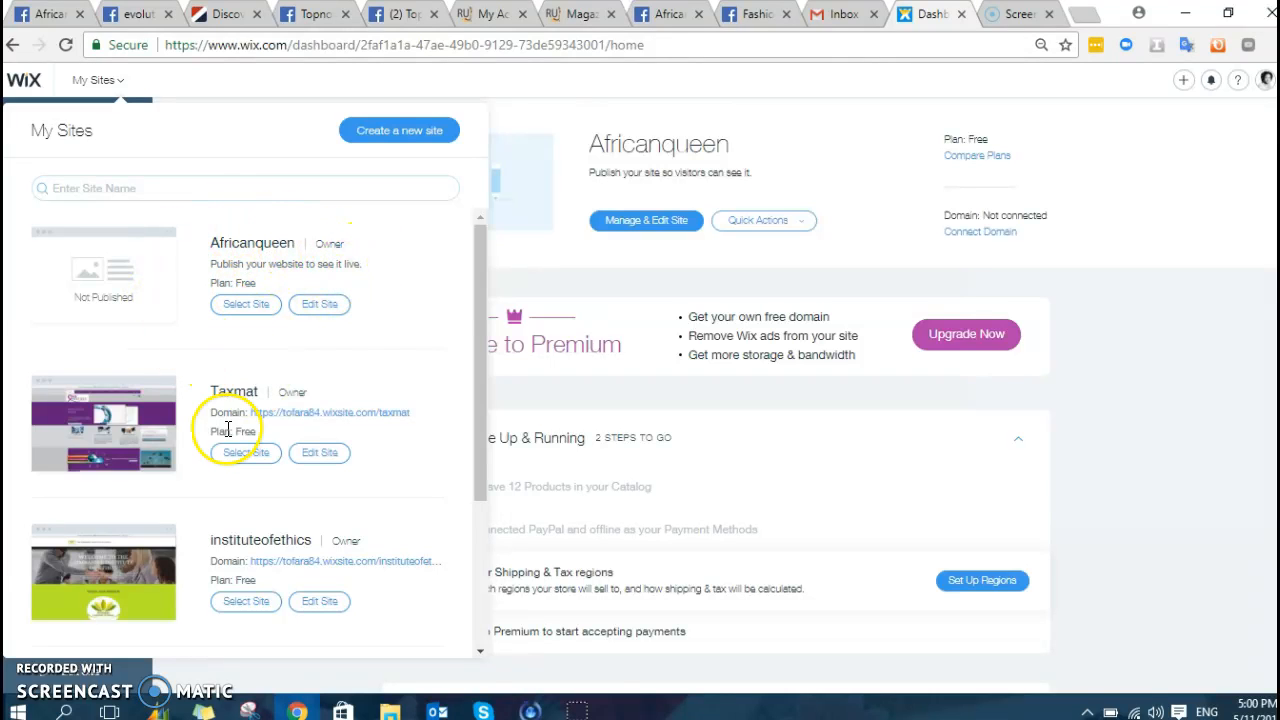
{"action": "scroll", "coordinate": [313, 408], "scroll_direction": "down", "scroll_amount": 3}
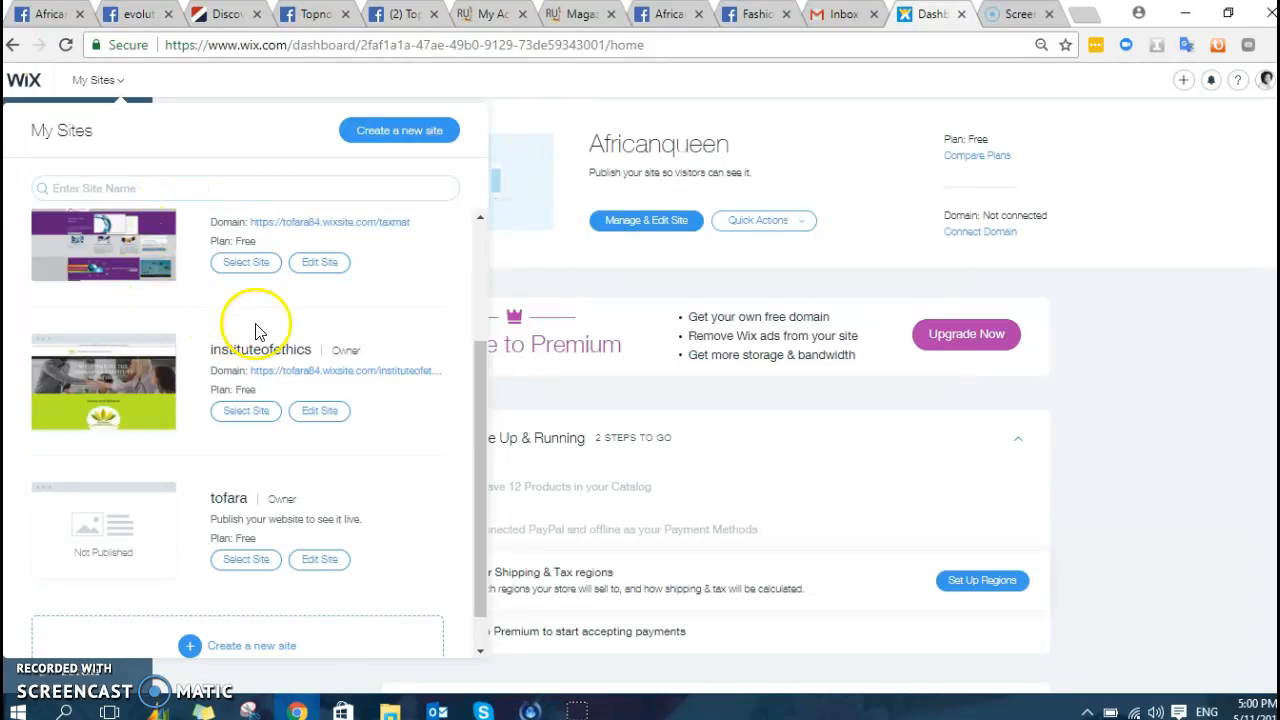
{"action": "scroll", "coordinate": [255, 330], "scroll_direction": "up", "scroll_amount": 3}
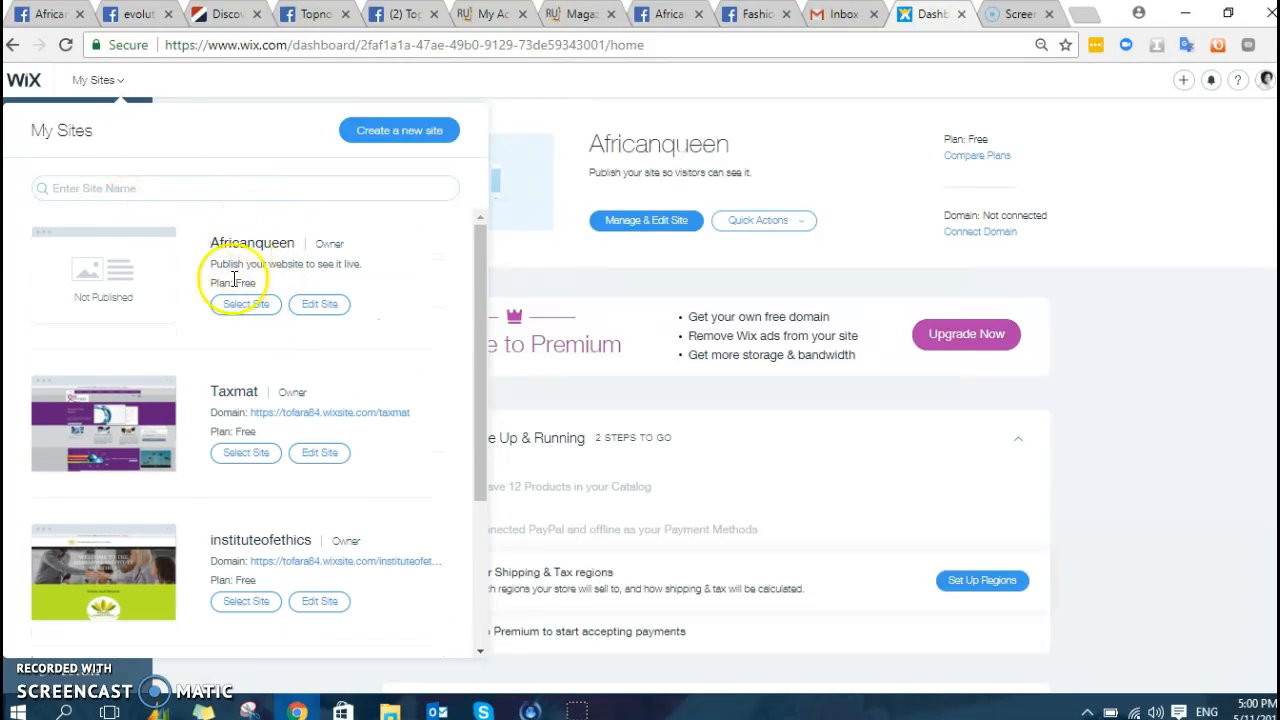
{"action": "left_click", "coordinate": [248, 306]}
- Review Africanqueen's Manage & Edit Site overview and Site Basics, then open it in the Editor
{"action": "left_click", "coordinate": [251, 292]}
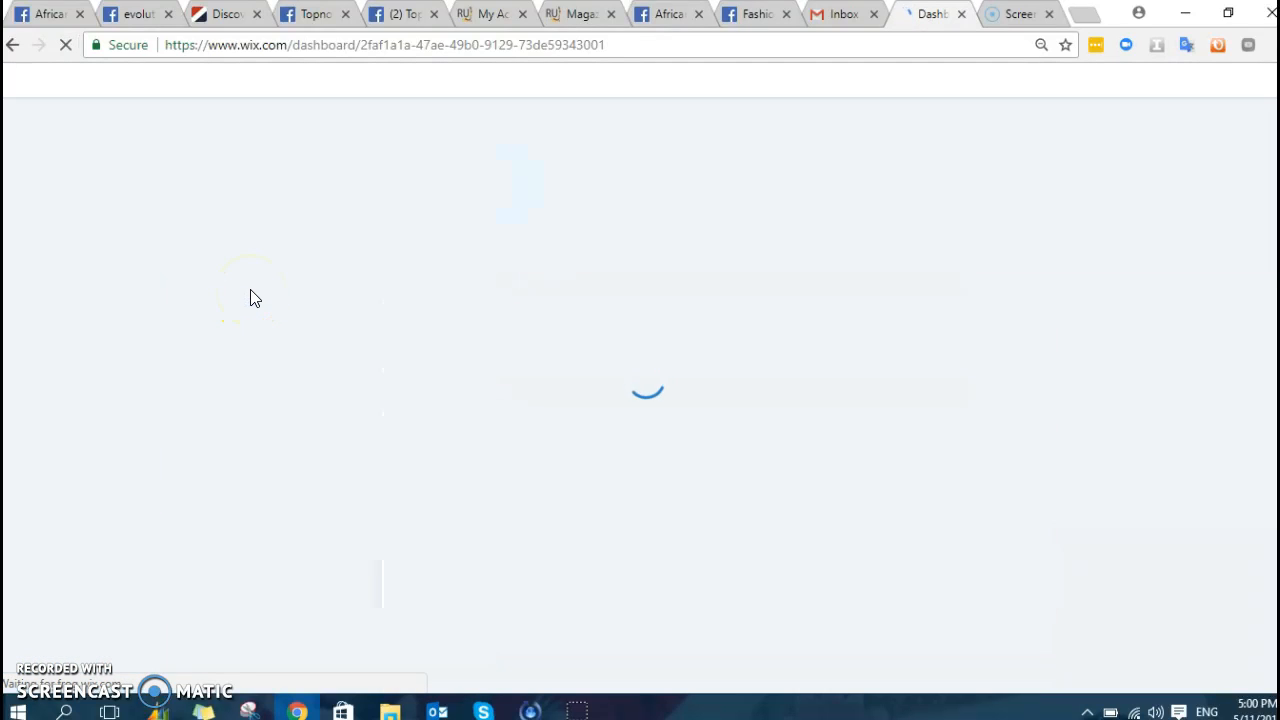
{"action": "left_click", "coordinate": [781, 318]}
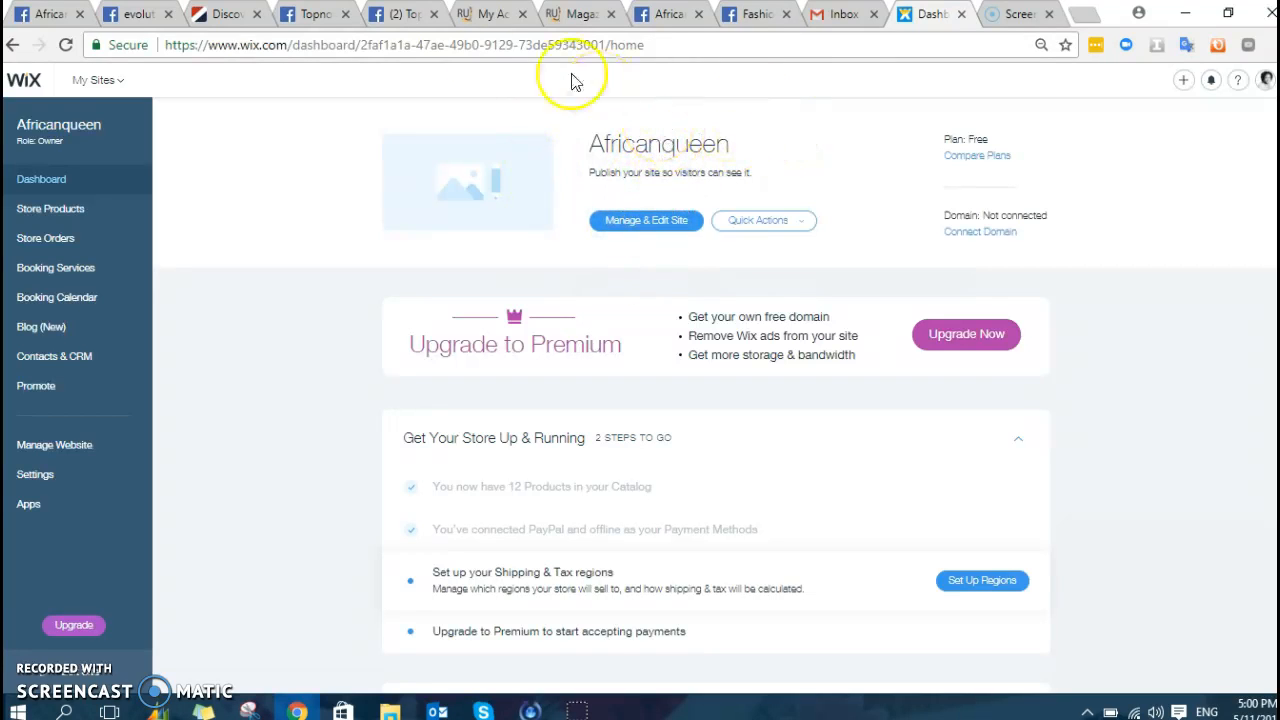
{"action": "left_click", "coordinate": [652, 224]}
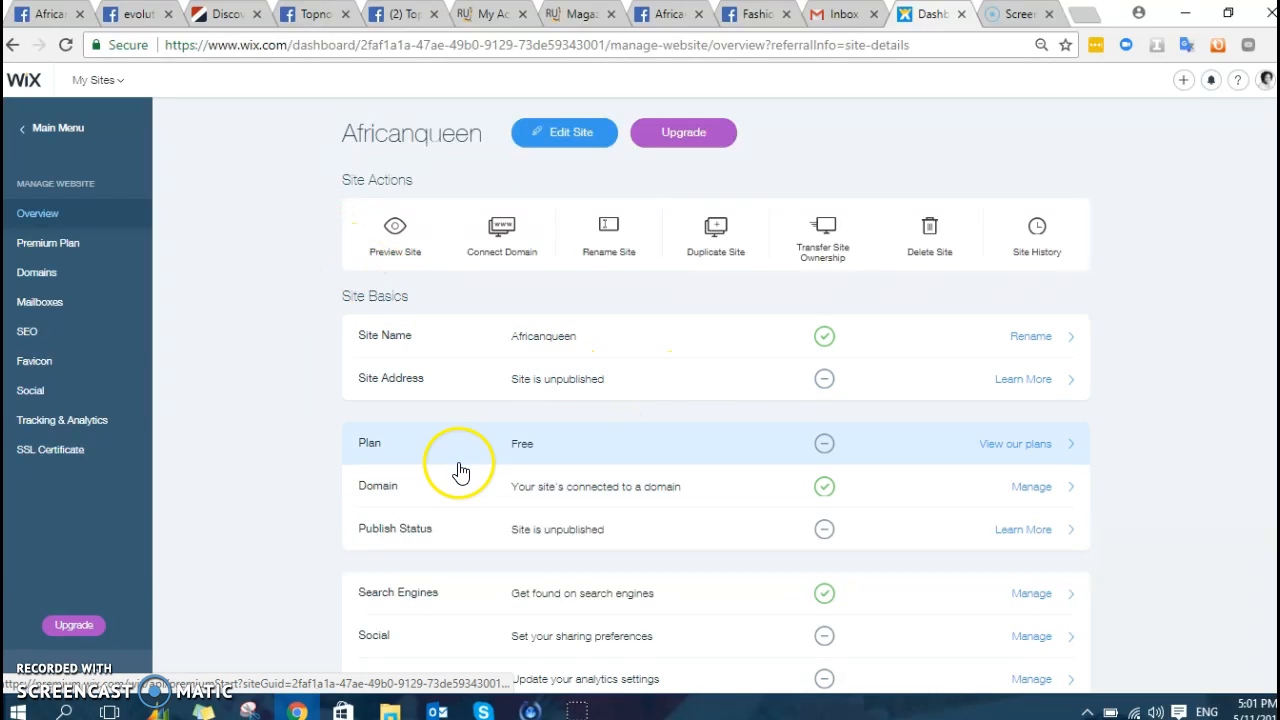
{"action": "scroll", "coordinate": [465, 470], "scroll_direction": "down", "scroll_amount": 1}
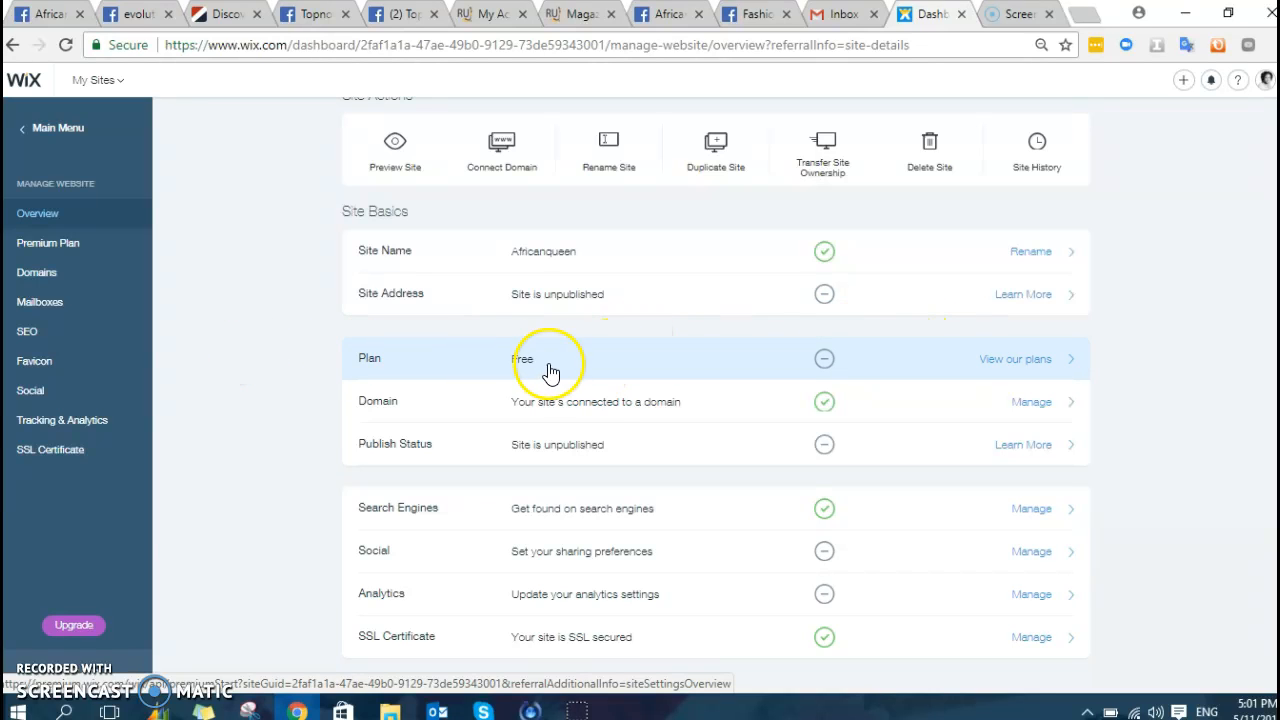
{"action": "scroll", "coordinate": [645, 410], "scroll_direction": "up", "scroll_amount": 1}
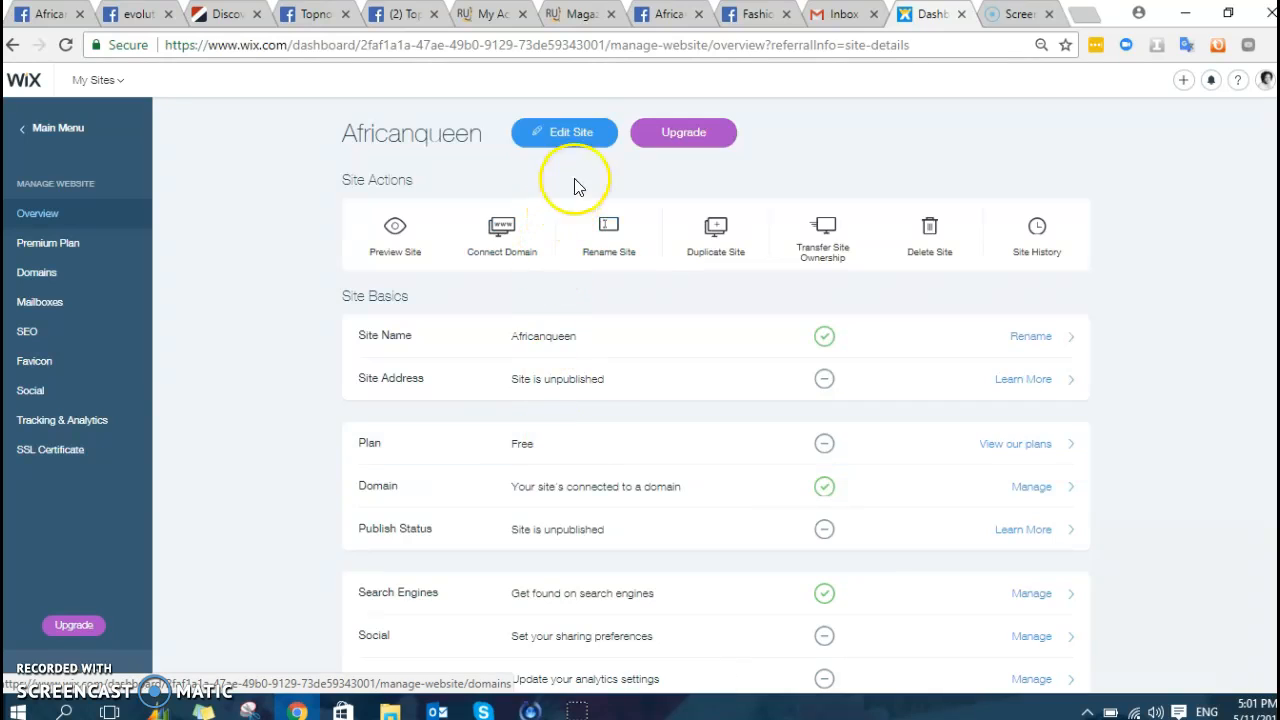
{"action": "left_click", "coordinate": [565, 133]}
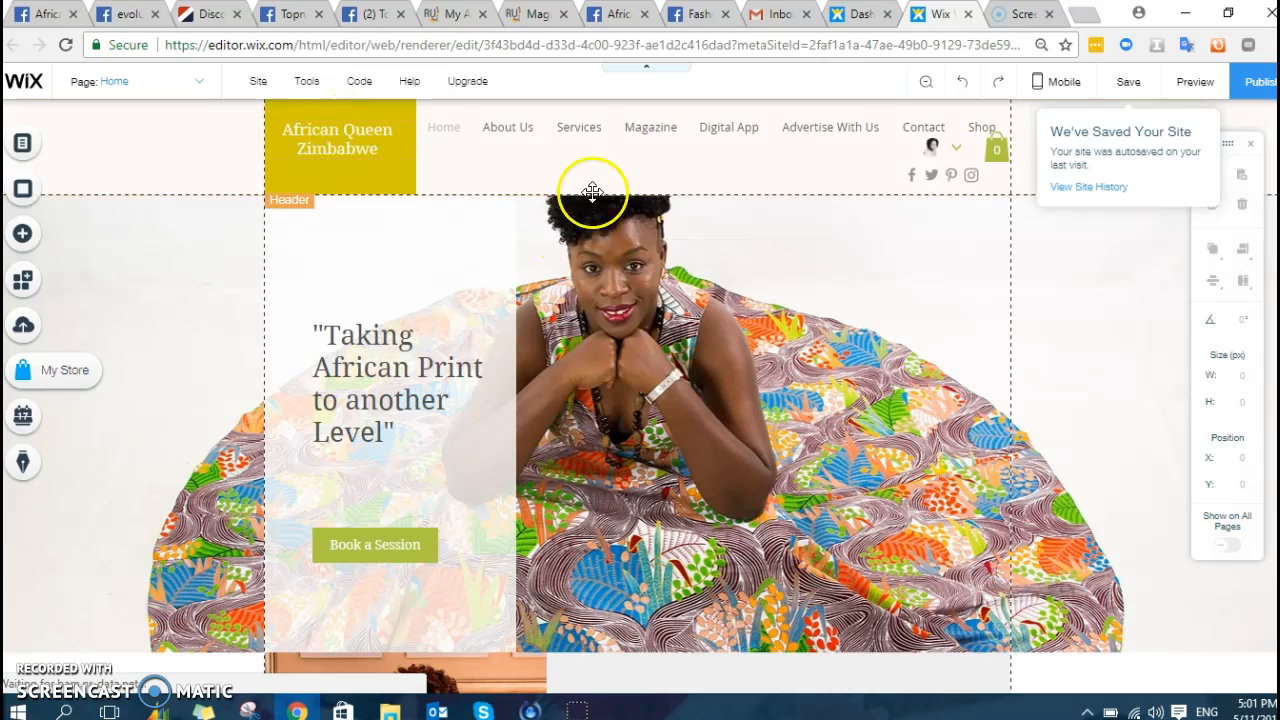
{"action": "scroll", "coordinate": [623, 366], "scroll_direction": "down", "scroll_amount": 4}
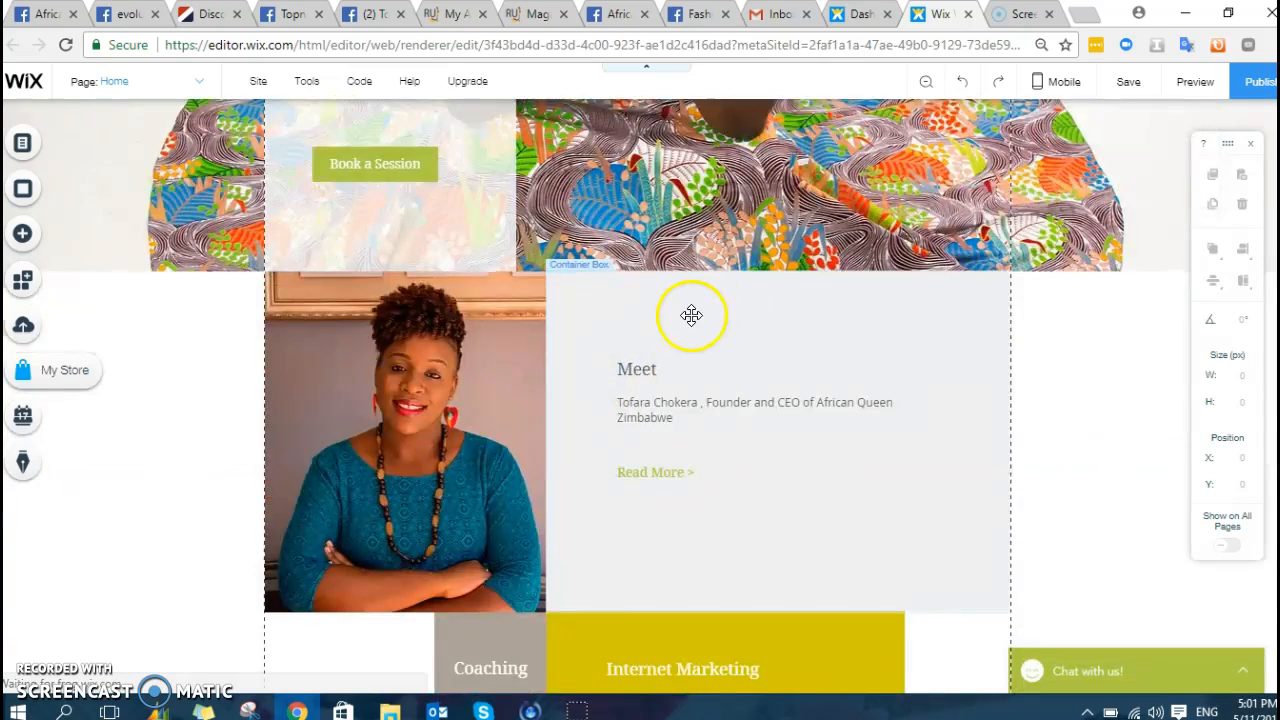
{"action": "scroll", "coordinate": [777, 351], "scroll_direction": "down", "scroll_amount": 6}
{"action": "scroll", "coordinate": [733, 274], "scroll_direction": "down", "scroll_amount": 8}
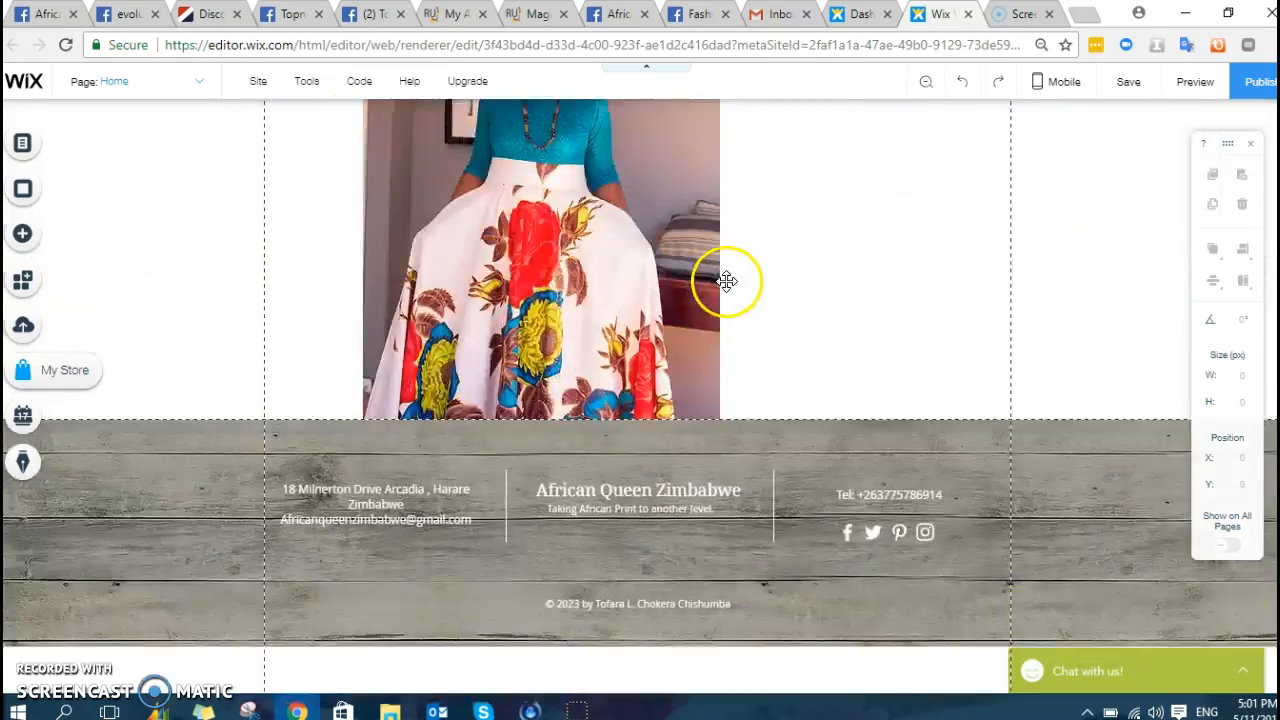
{"action": "scroll", "coordinate": [726, 289], "scroll_direction": "up", "scroll_amount": 18}
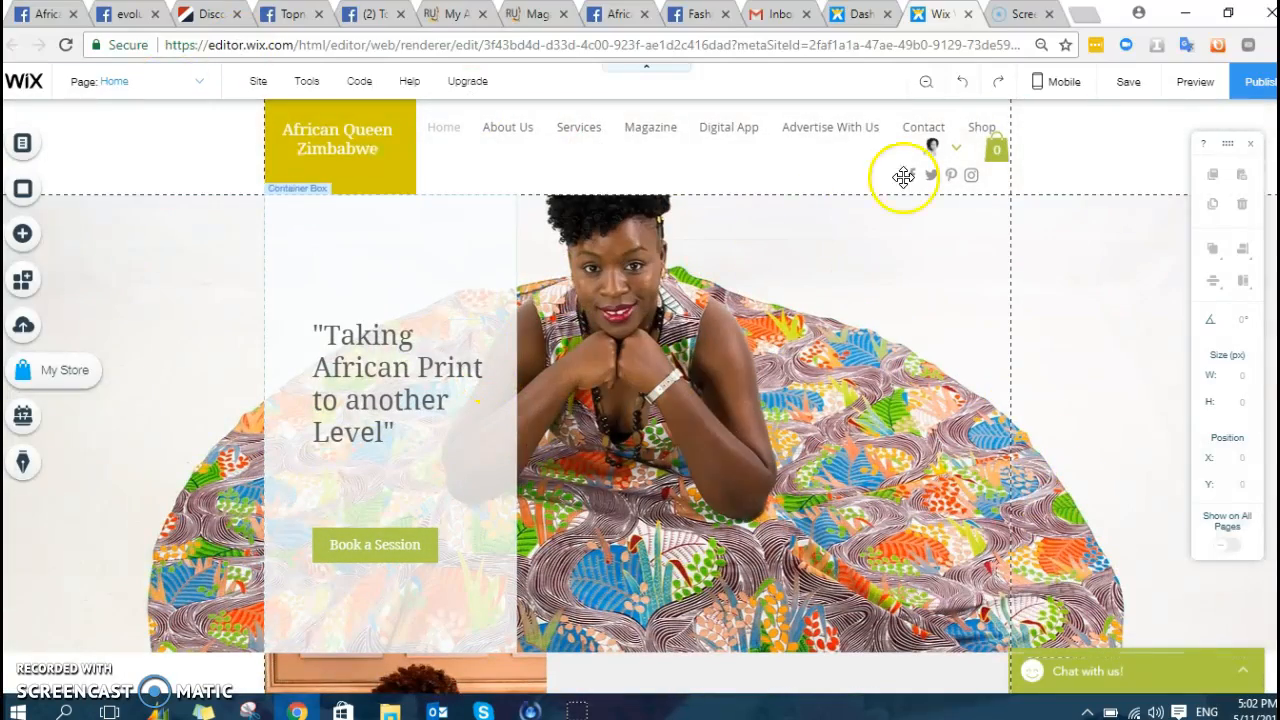
{"action": "scroll", "coordinate": [786, 334], "scroll_direction": "down", "scroll_amount": 10}
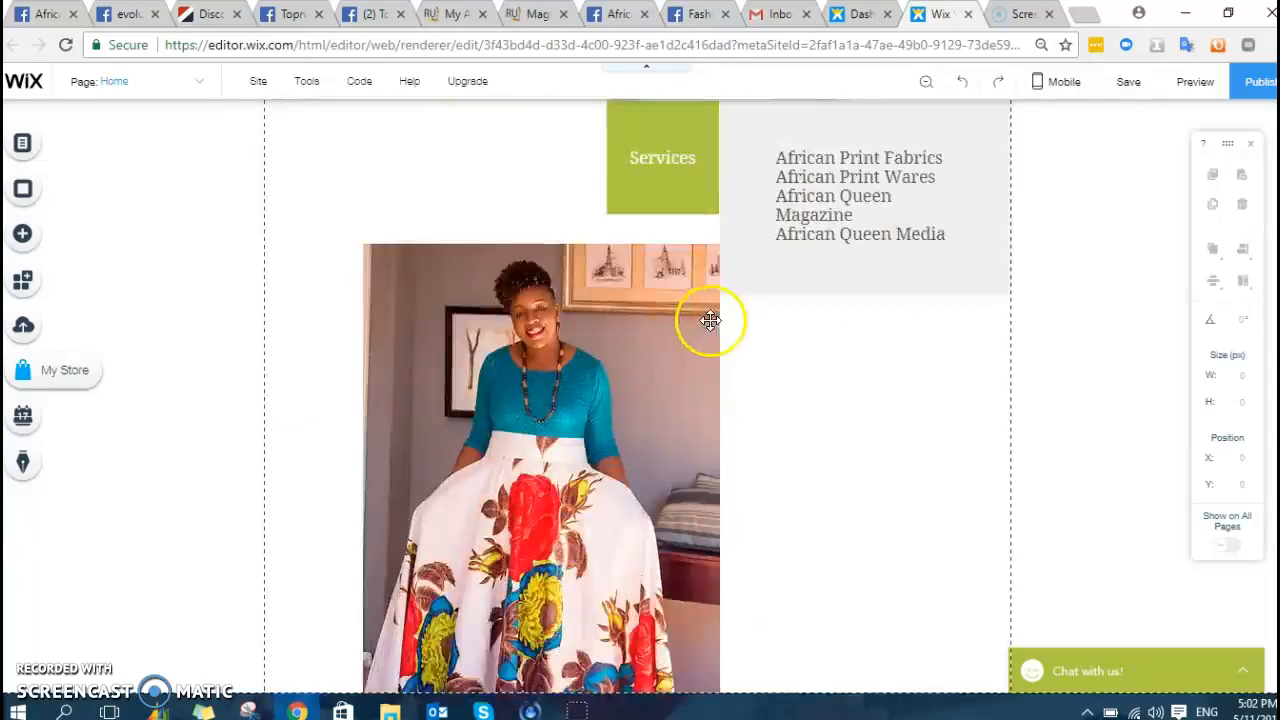
{"action": "scroll", "coordinate": [583, 304], "scroll_direction": "down", "scroll_amount": 3}
{"action": "scroll", "coordinate": [583, 304], "scroll_direction": "up", "scroll_amount": 13}
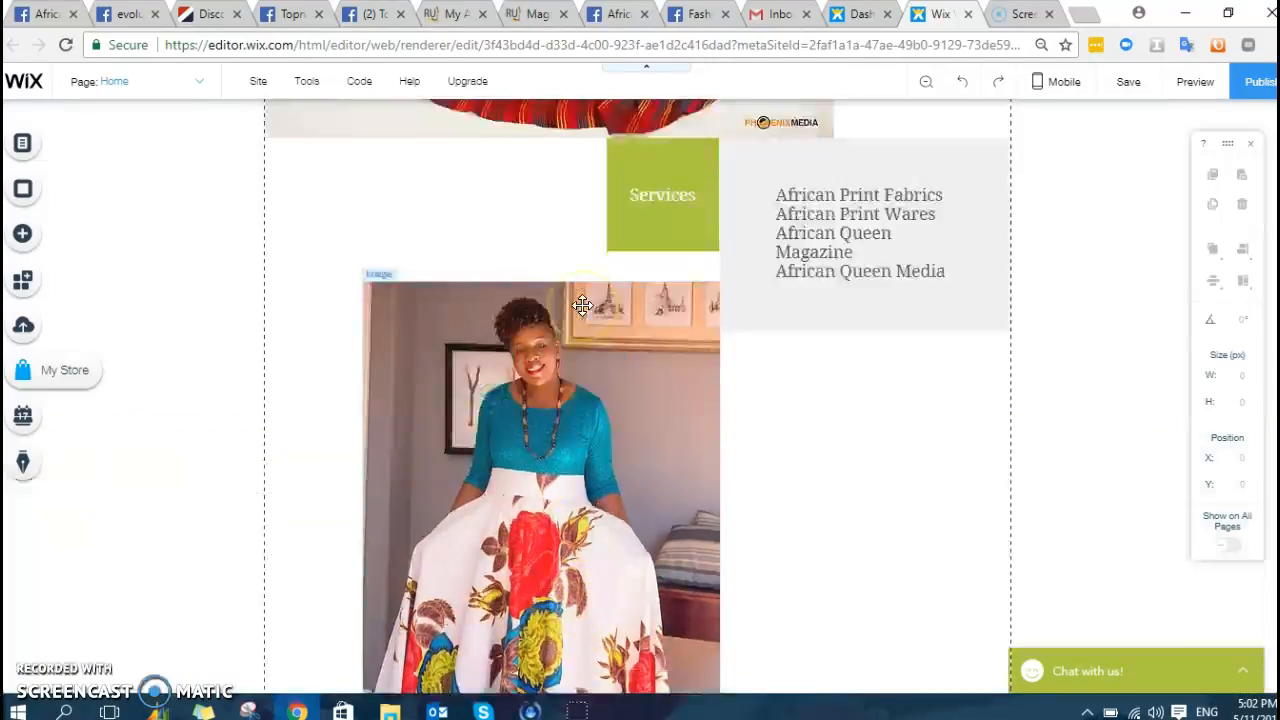
{"action": "scroll", "coordinate": [582, 300], "scroll_direction": "down", "scroll_amount": 7}
{"action": "scroll", "coordinate": [580, 288], "scroll_direction": "up", "scroll_amount": 10}
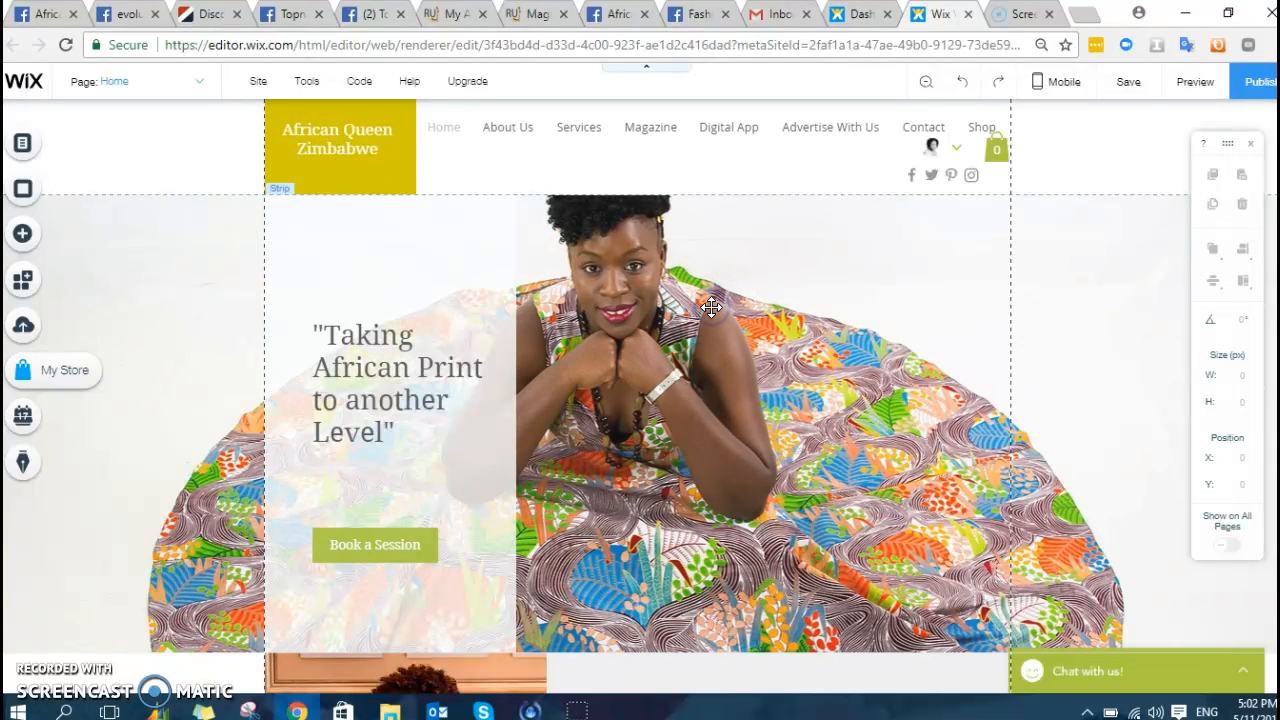
- Set the hero strip background to the red striped African-print dress photo from My Images
{"action": "left_click", "coordinate": [709, 308]}
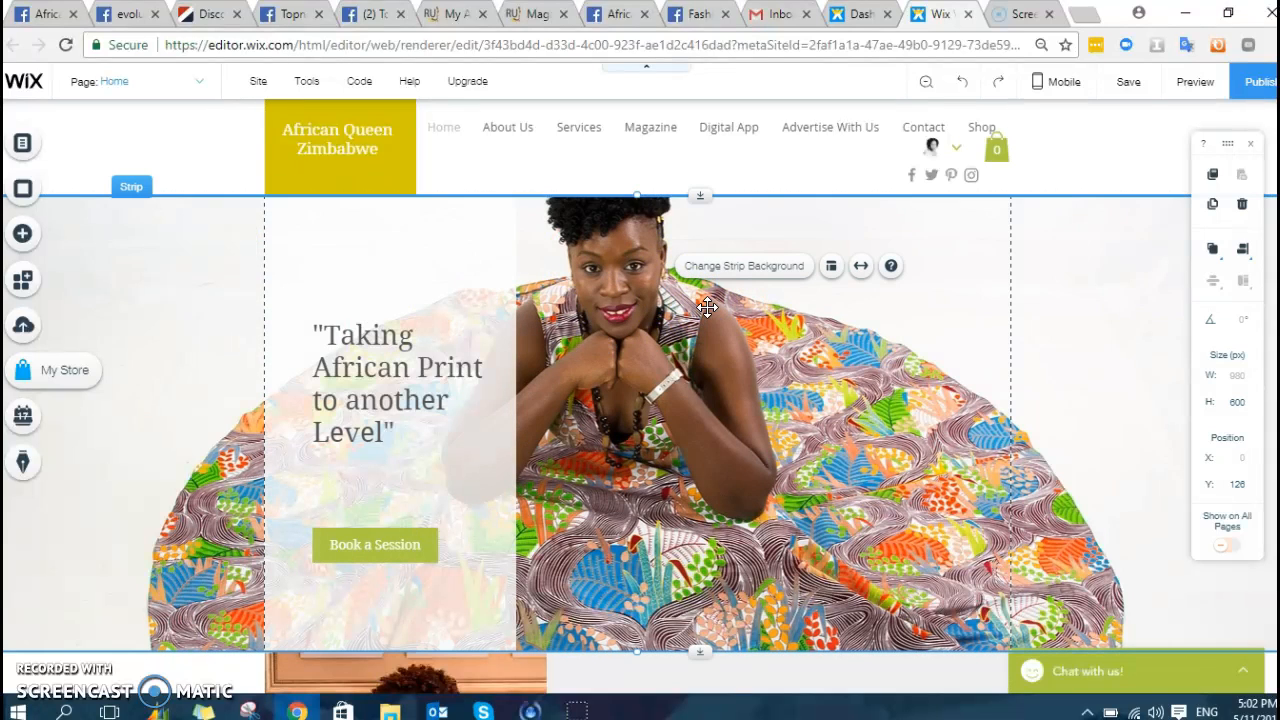
{"action": "left_click", "coordinate": [741, 268]}
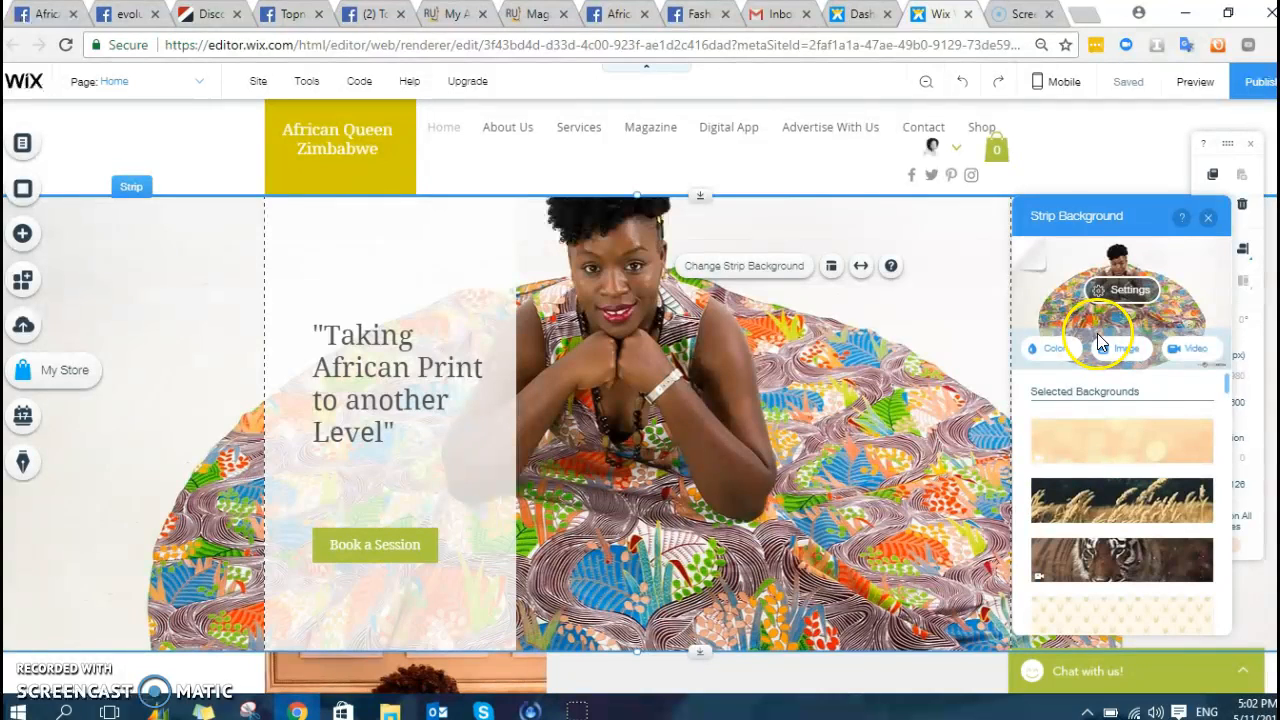
{"action": "left_click", "coordinate": [1127, 352]}
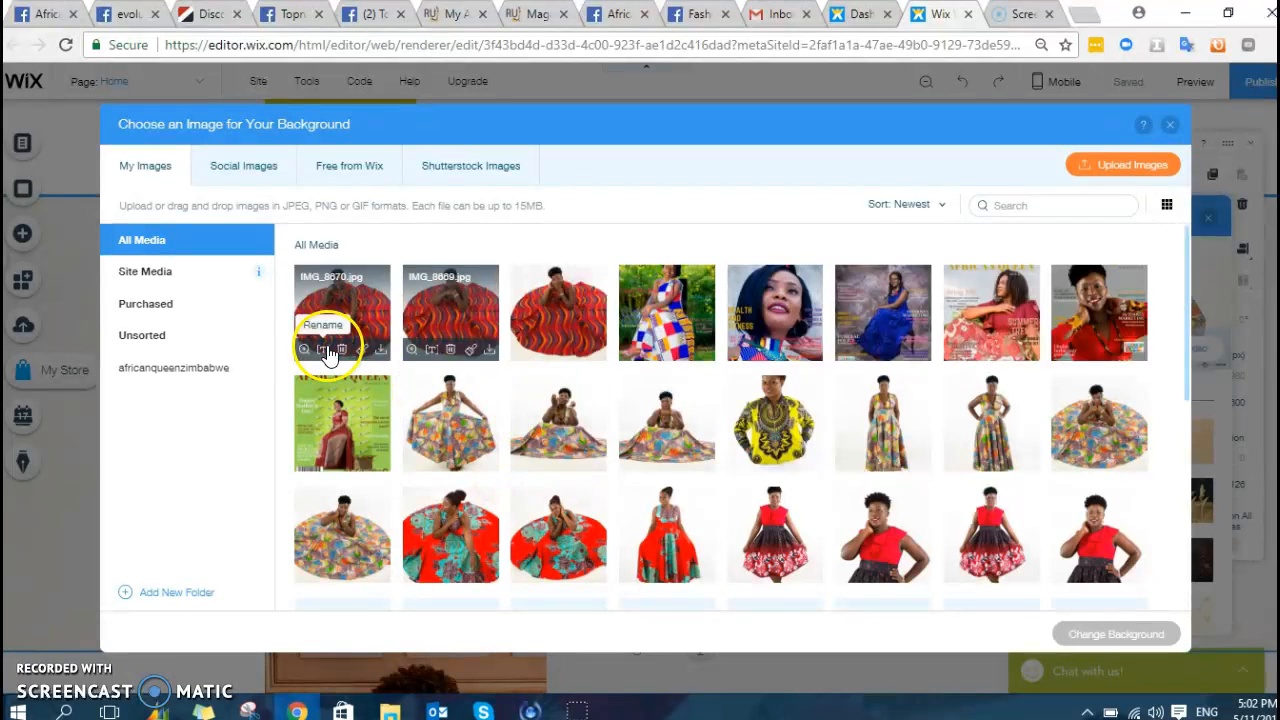
{"action": "left_click", "coordinate": [1132, 167]}
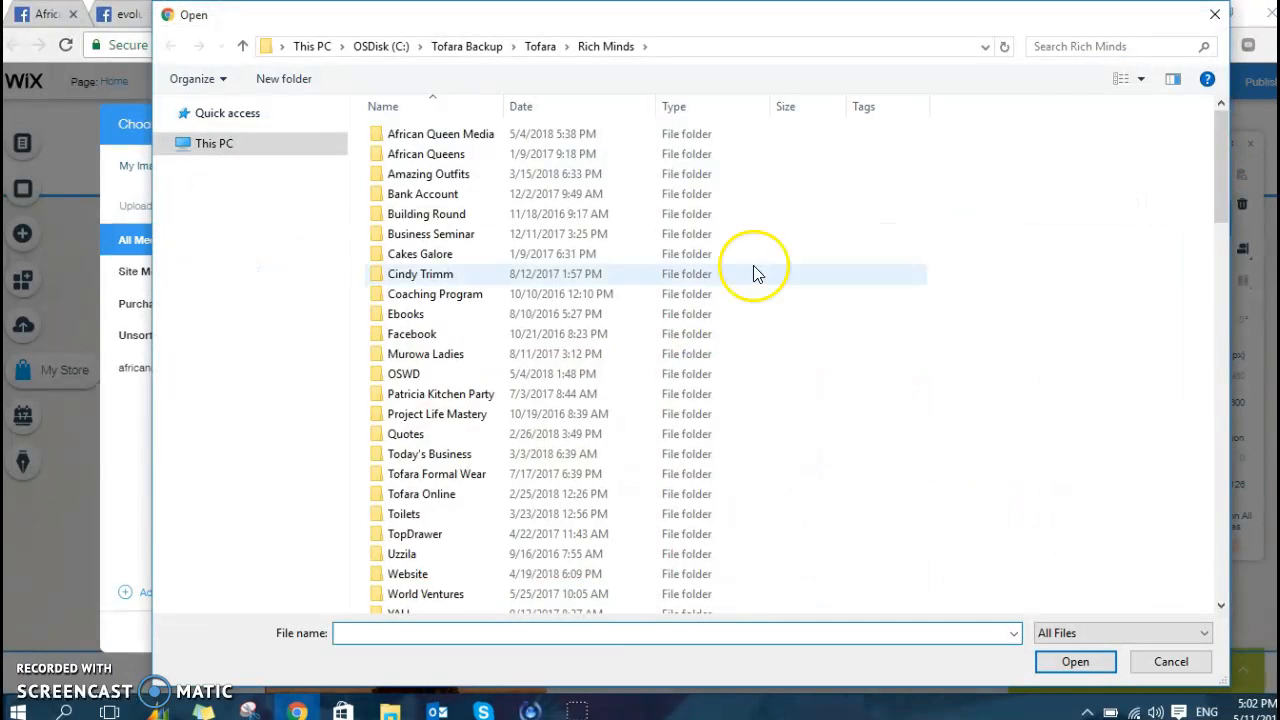
{"action": "scroll", "coordinate": [823, 400], "scroll_direction": "down", "scroll_amount": 7}
{"action": "scroll", "coordinate": [421, 522], "scroll_direction": "down", "scroll_amount": 15}
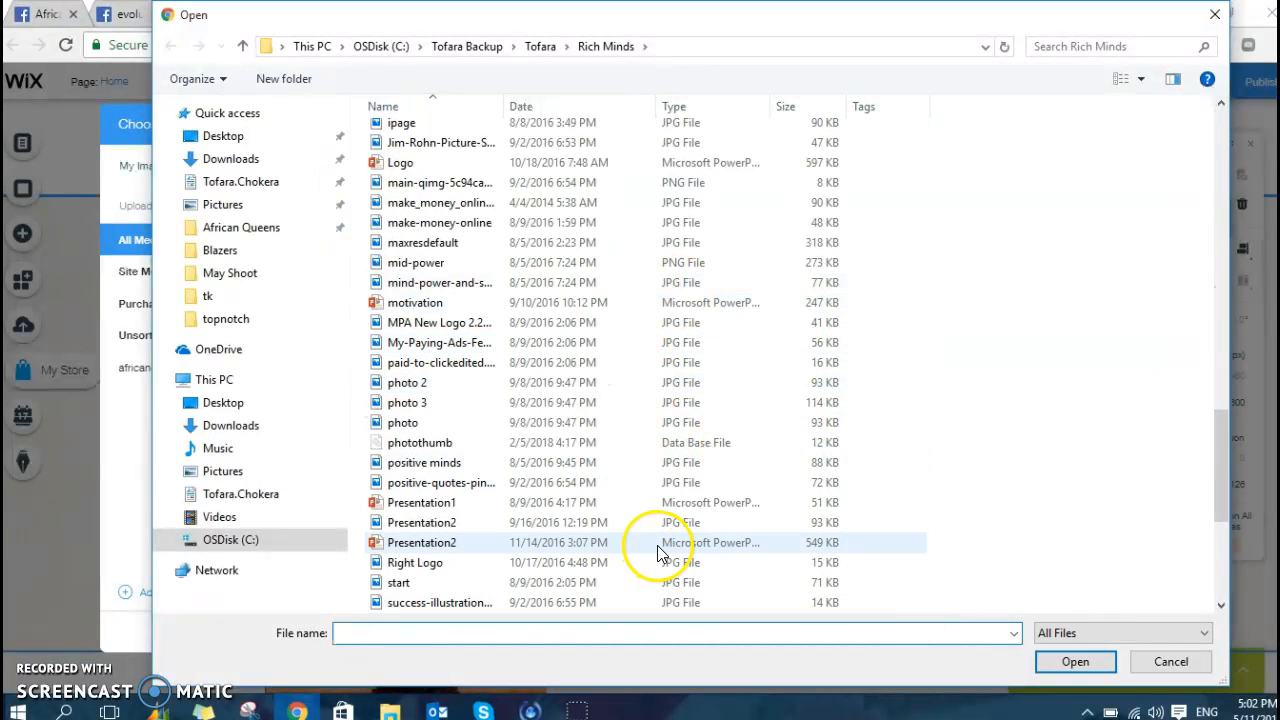
{"action": "left_click", "coordinate": [1171, 661]}
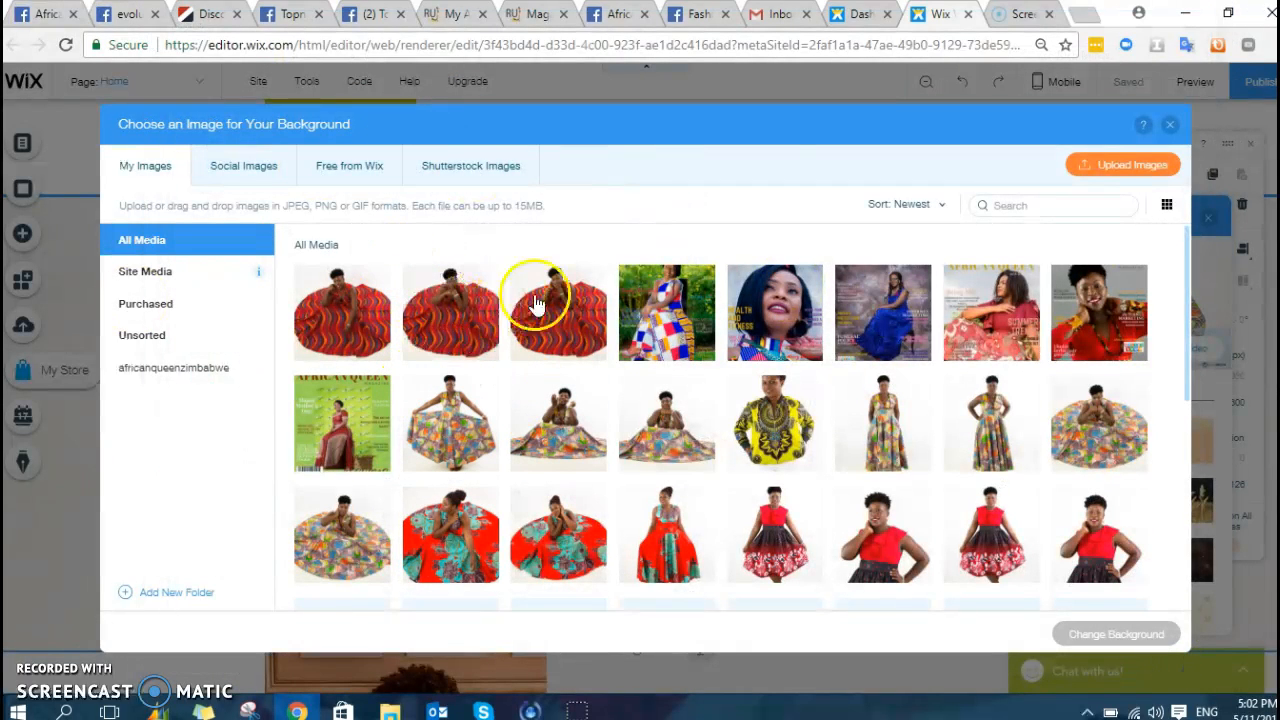
{"action": "left_click", "coordinate": [345, 300]}
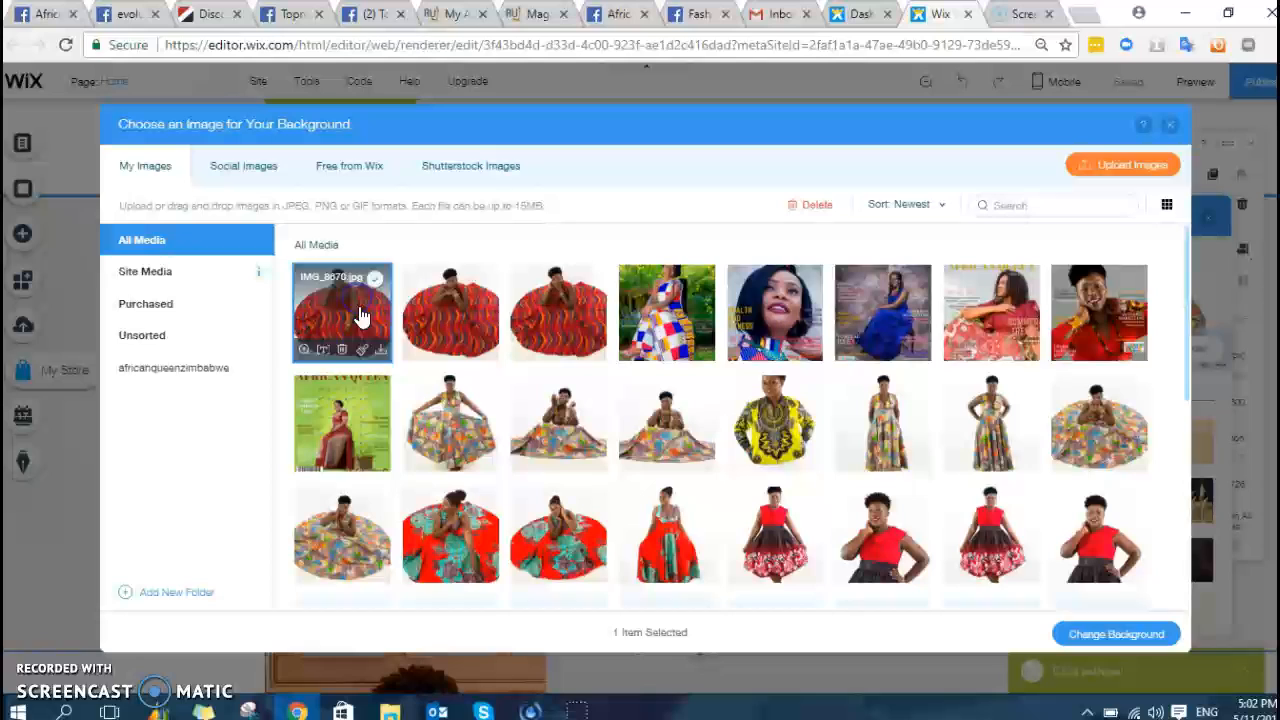
{"action": "left_click", "coordinate": [1117, 637]}
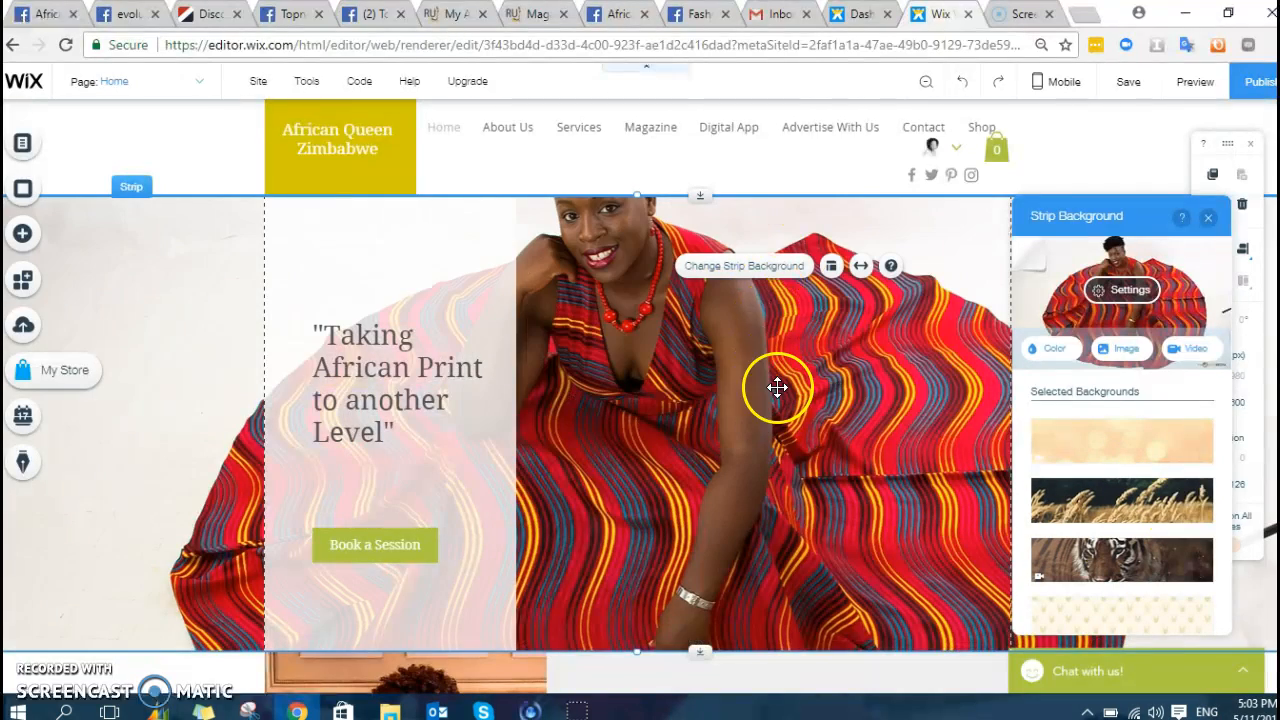
{"action": "scroll", "coordinate": [777, 387], "scroll_direction": "down", "scroll_amount": 5}
{"action": "scroll", "coordinate": [737, 334], "scroll_direction": "up", "scroll_amount": 5}
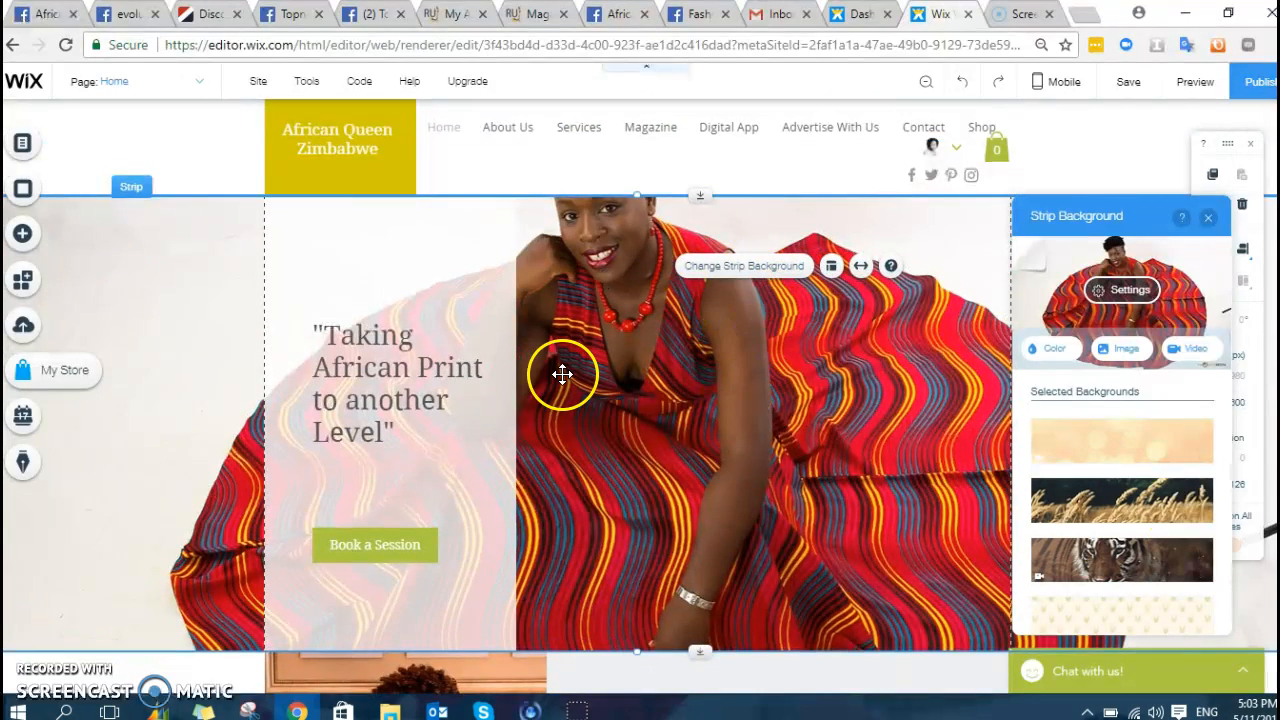
- Swap the Meet section's founder portrait for the red-top, patterned-skirt photo from My Images
{"action": "scroll", "coordinate": [563, 409], "scroll_direction": "down", "scroll_amount": 5}
{"action": "left_click", "coordinate": [466, 423]}
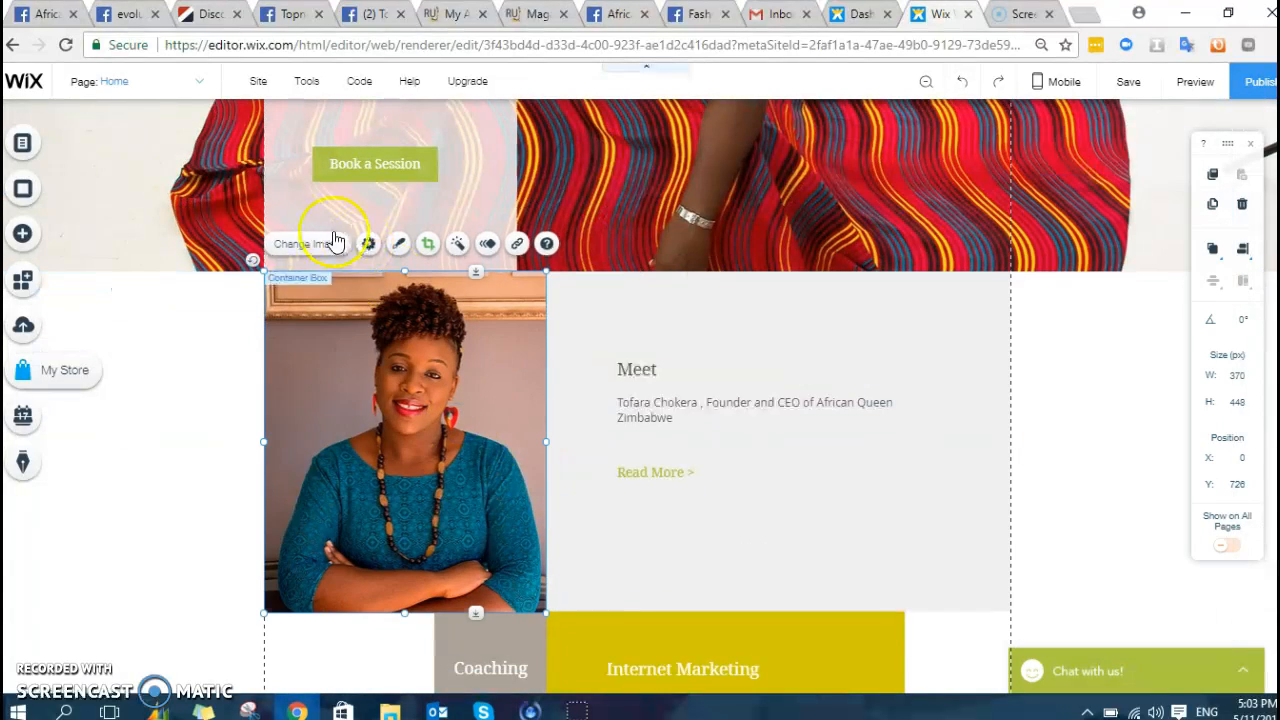
{"action": "scroll", "coordinate": [837, 234], "scroll_direction": "up", "scroll_amount": 1}
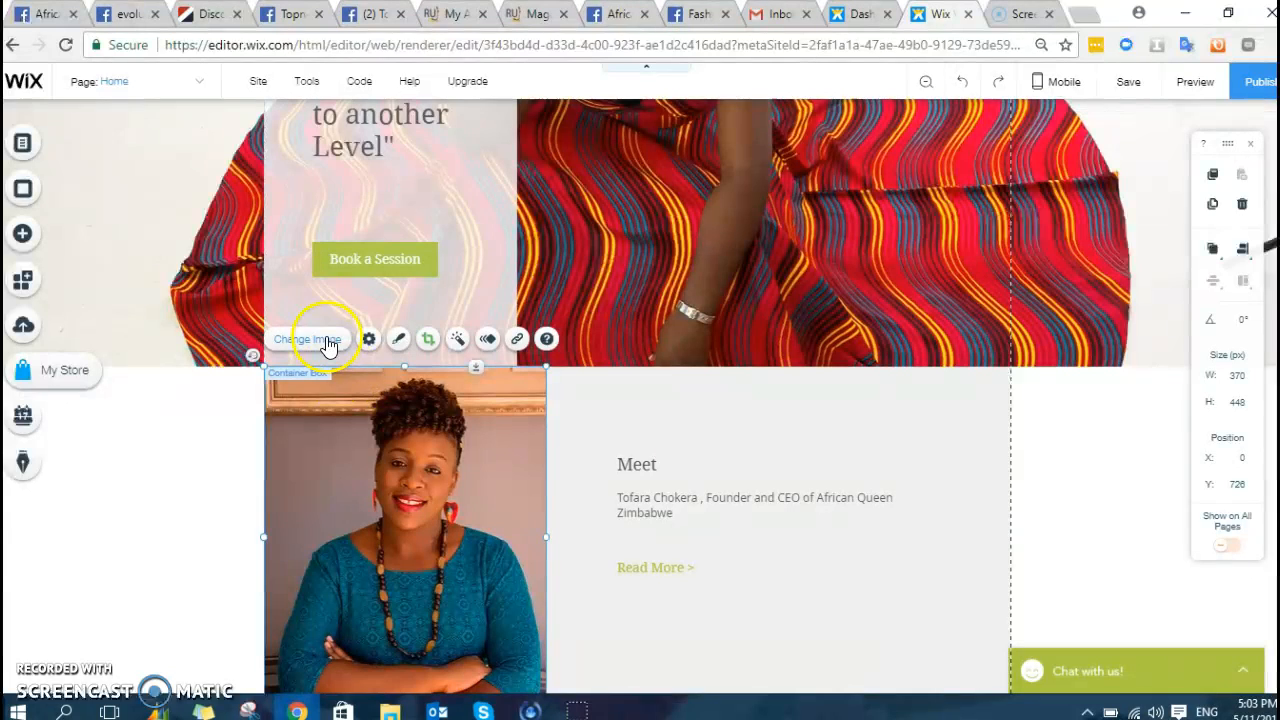
{"action": "left_click", "coordinate": [328, 340]}
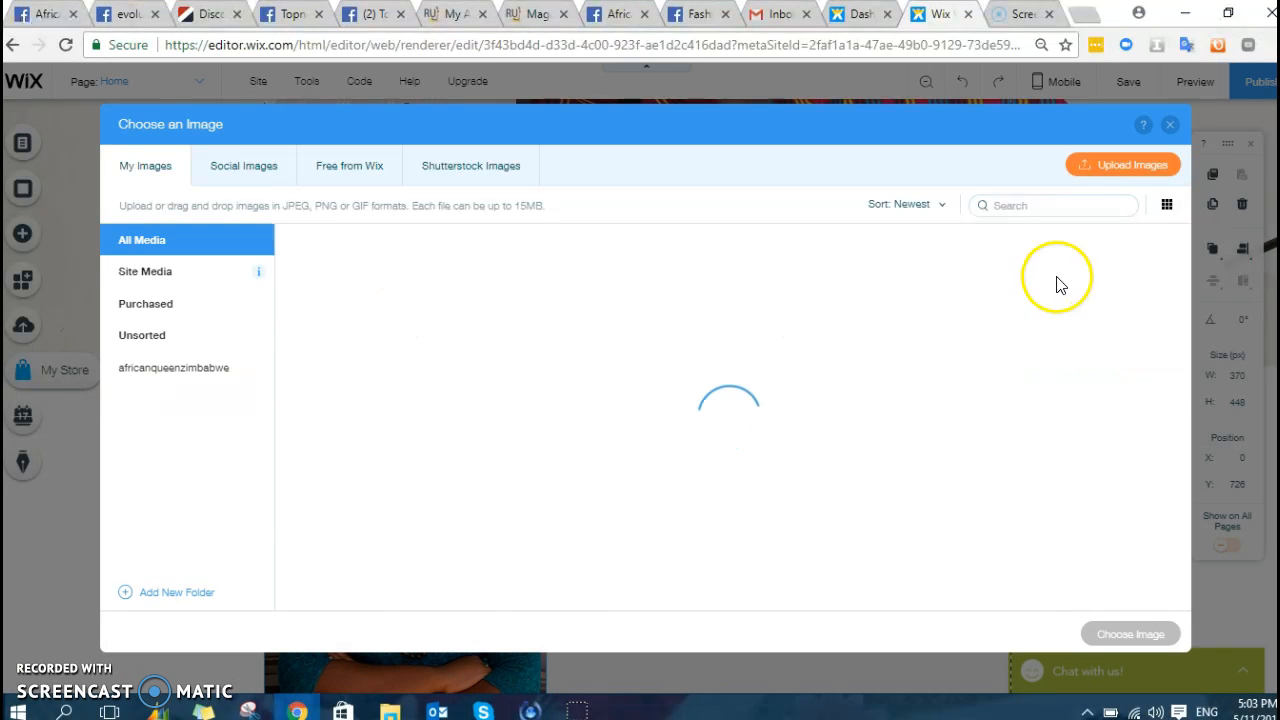
{"action": "left_click", "coordinate": [880, 530]}
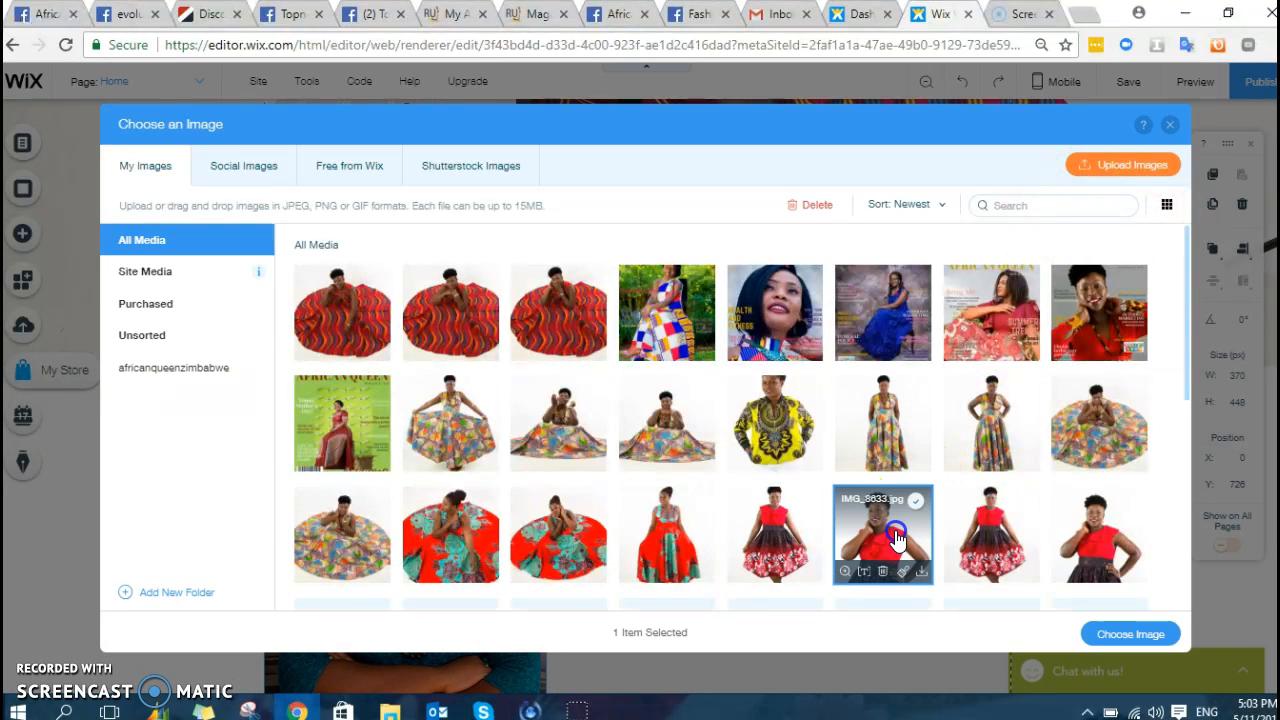
{"action": "left_click", "coordinate": [1102, 535]}
{"action": "left_click", "coordinate": [1133, 637]}
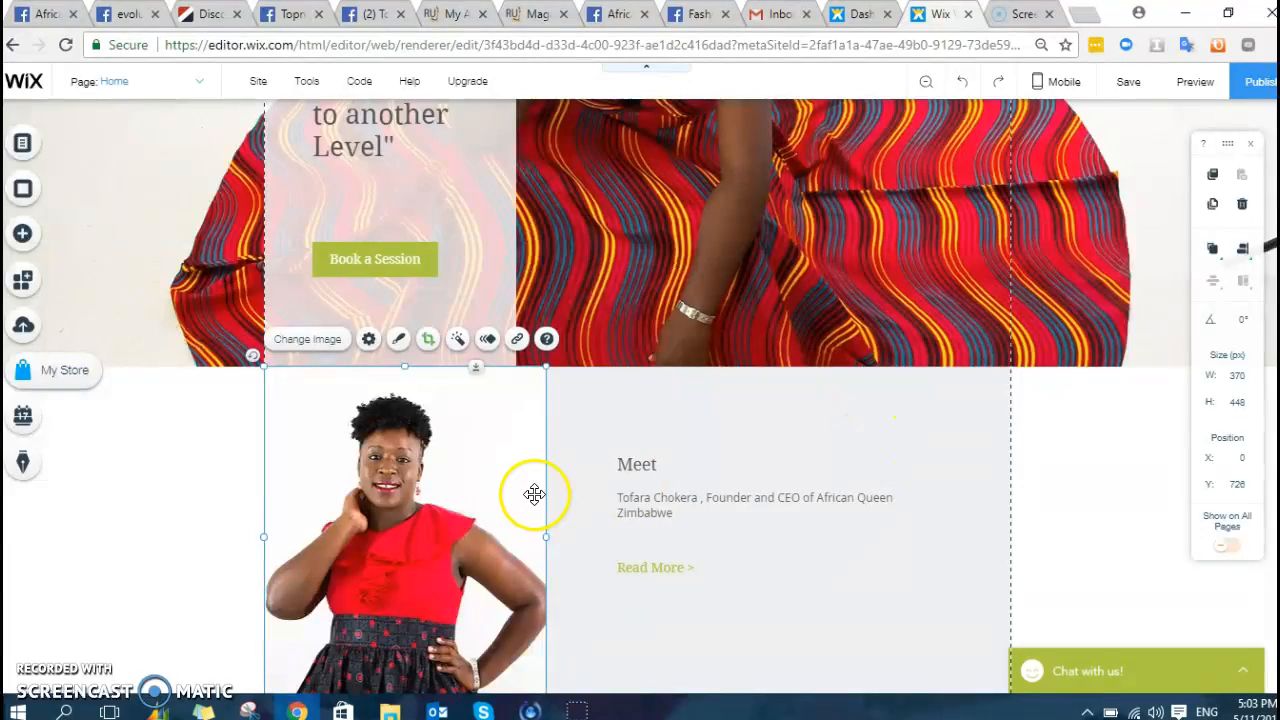
{"action": "scroll", "coordinate": [531, 480], "scroll_direction": "down", "scroll_amount": 5}
{"action": "scroll", "coordinate": [560, 452], "scroll_direction": "up", "scroll_amount": 6}
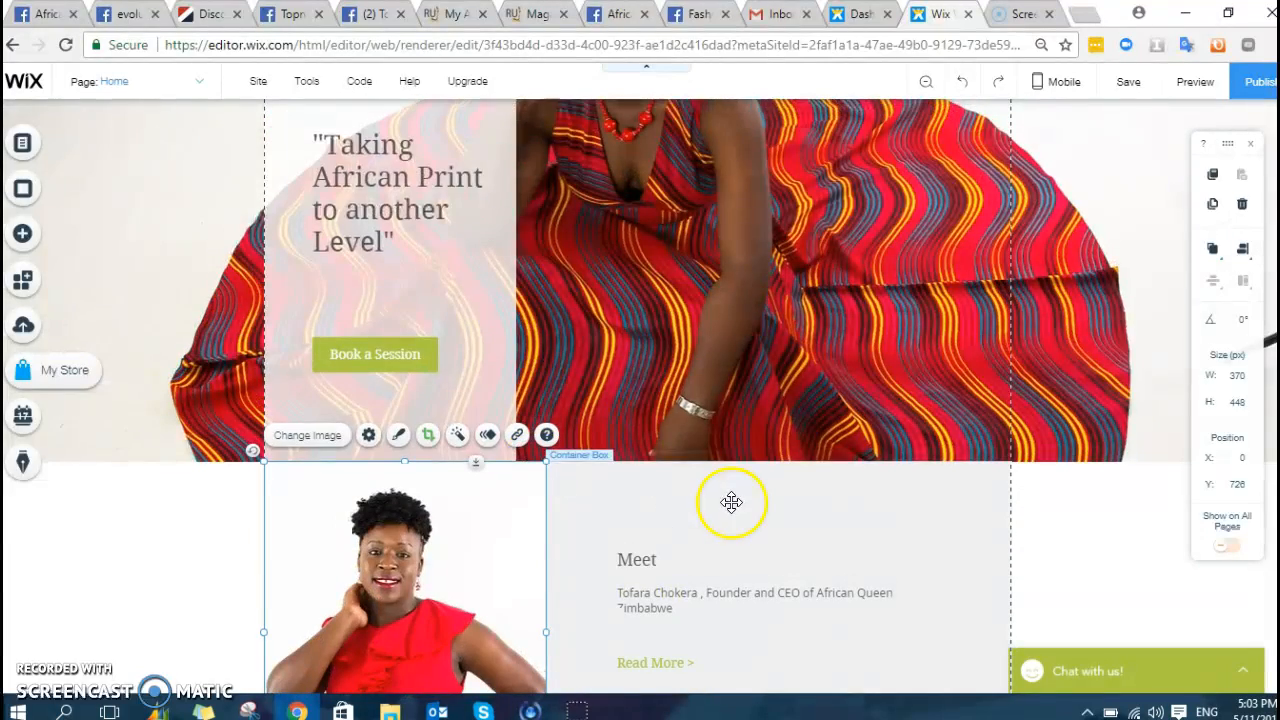
{"action": "scroll", "coordinate": [731, 503], "scroll_direction": "down", "scroll_amount": 3}
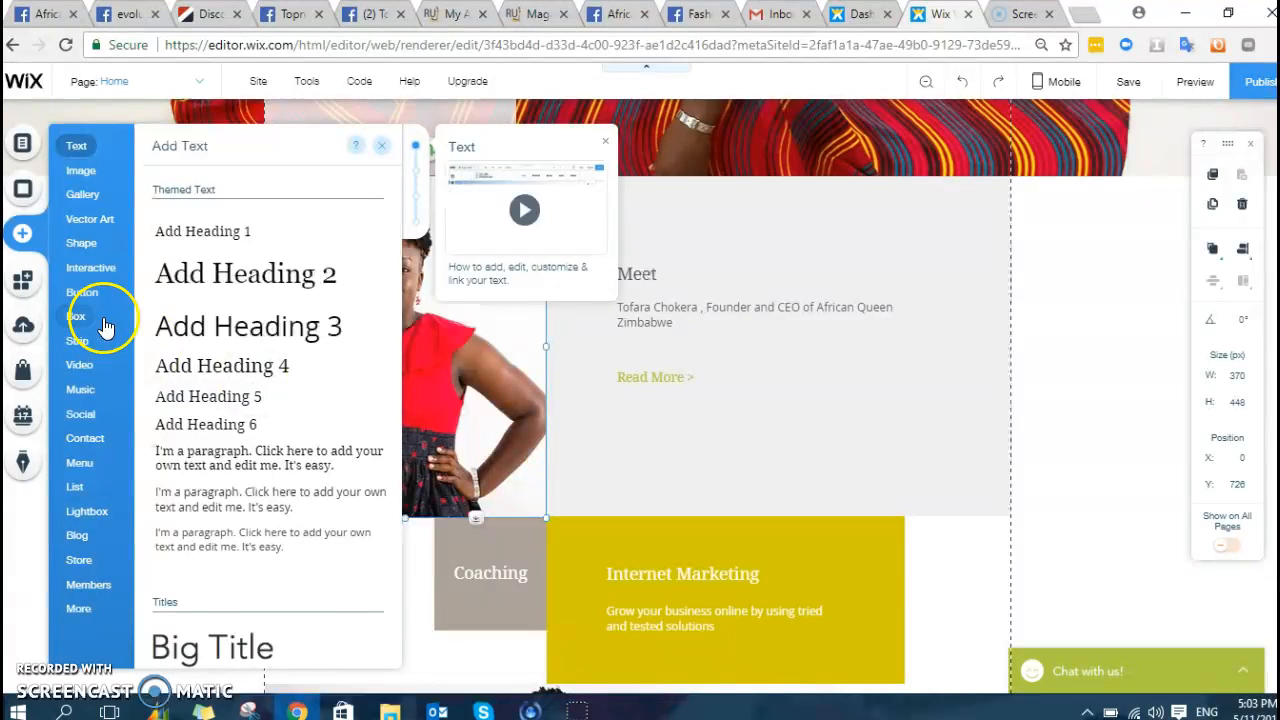
- Add a Heading 2 inside the Meet box reading 'Tofara'
{"action": "left_click", "coordinate": [101, 319]}
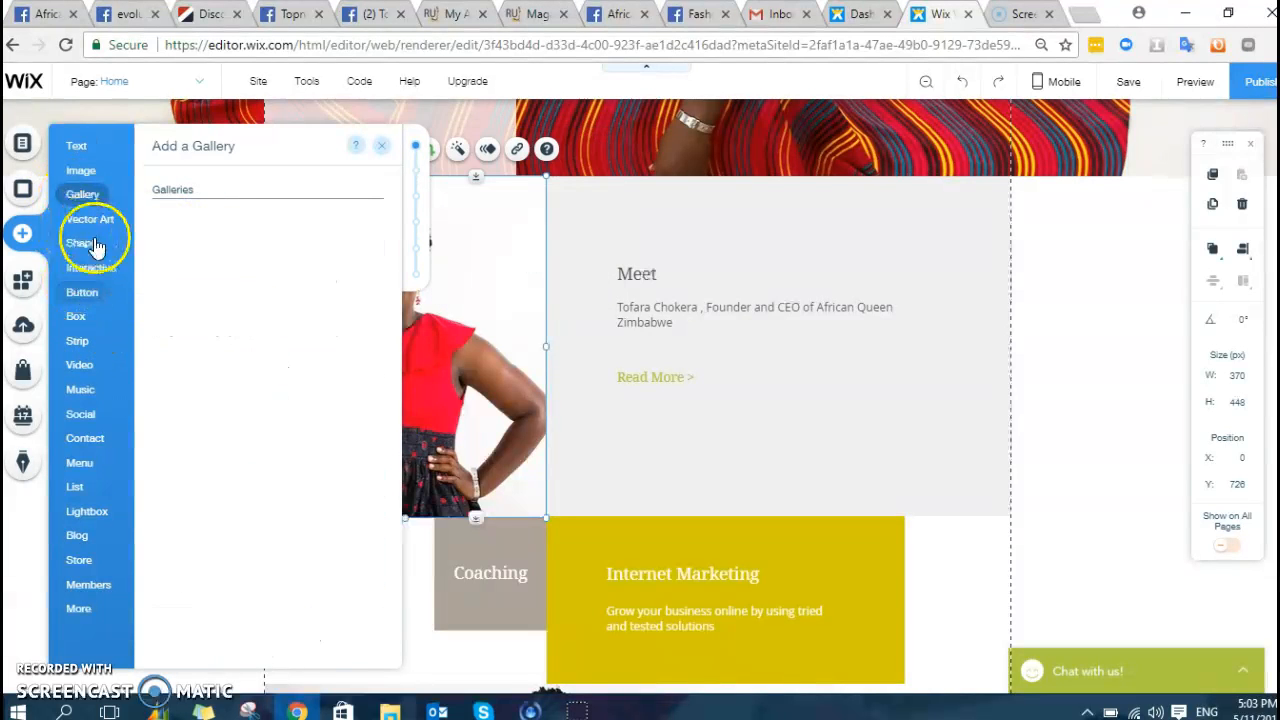
{"action": "mouse_move", "coordinate": [101, 152]}
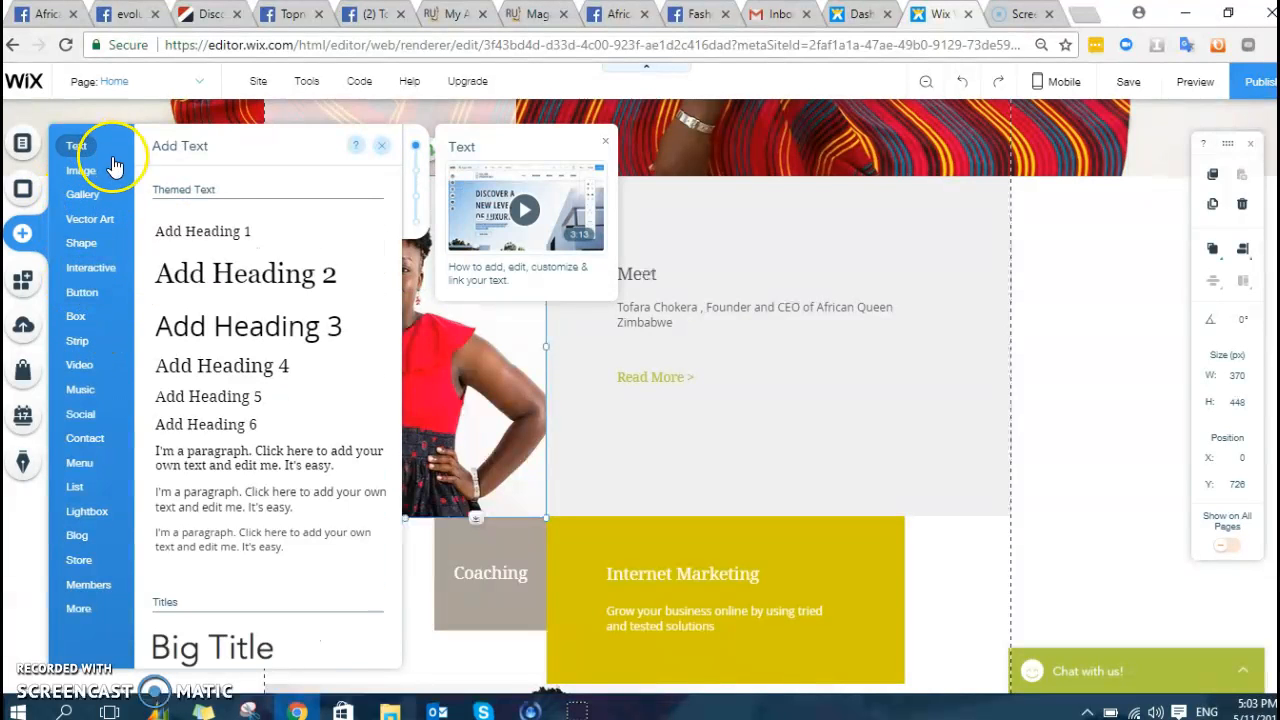
{"action": "left_click", "coordinate": [253, 278]}
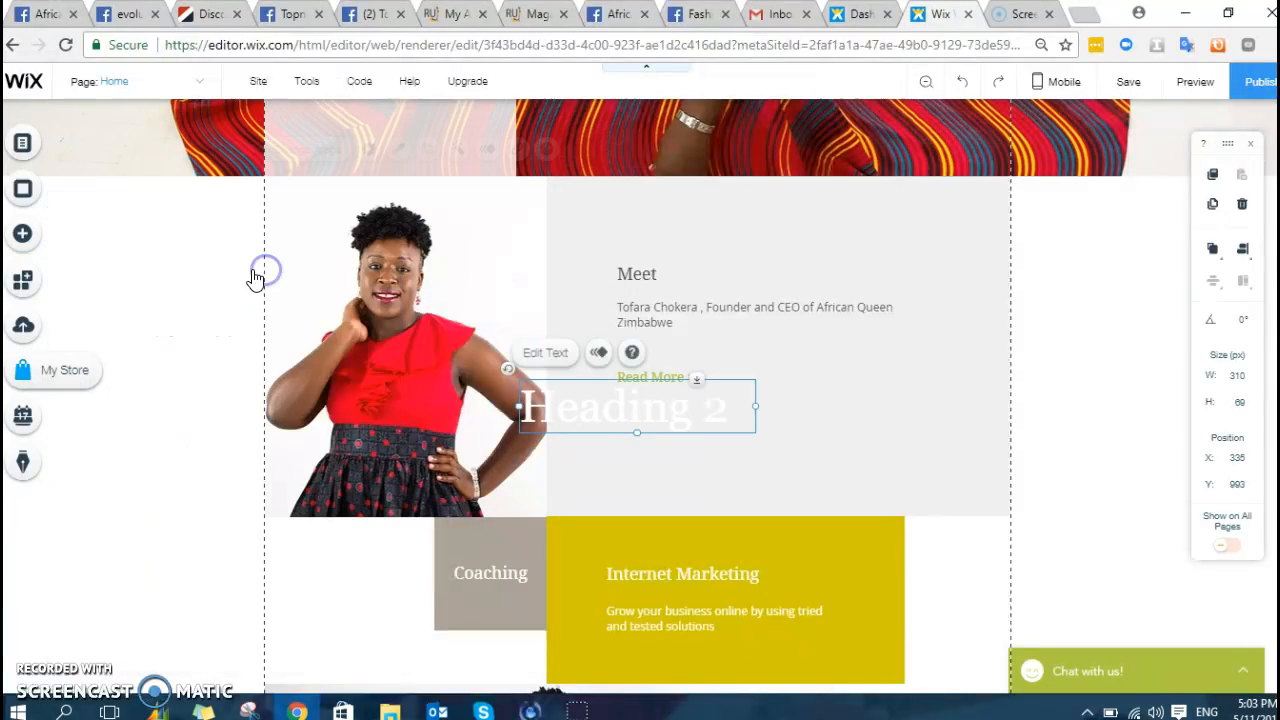
{"action": "left_click_drag", "start_coordinate": [765, 380], "coordinate": [889, 406]}
{"action": "left_click_drag", "start_coordinate": [704, 415], "coordinate": [733, 464]}
{"action": "double_click", "coordinate": [733, 464]}
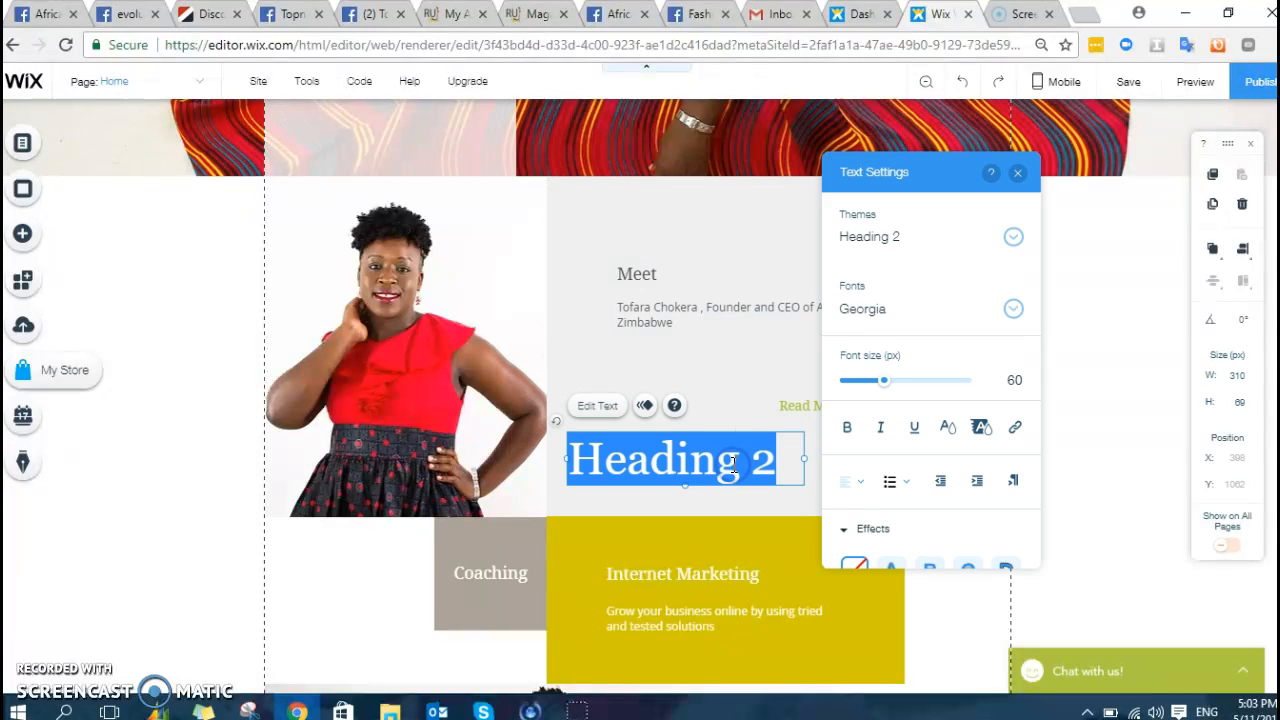
{"action": "type", "text": "Tofara"}
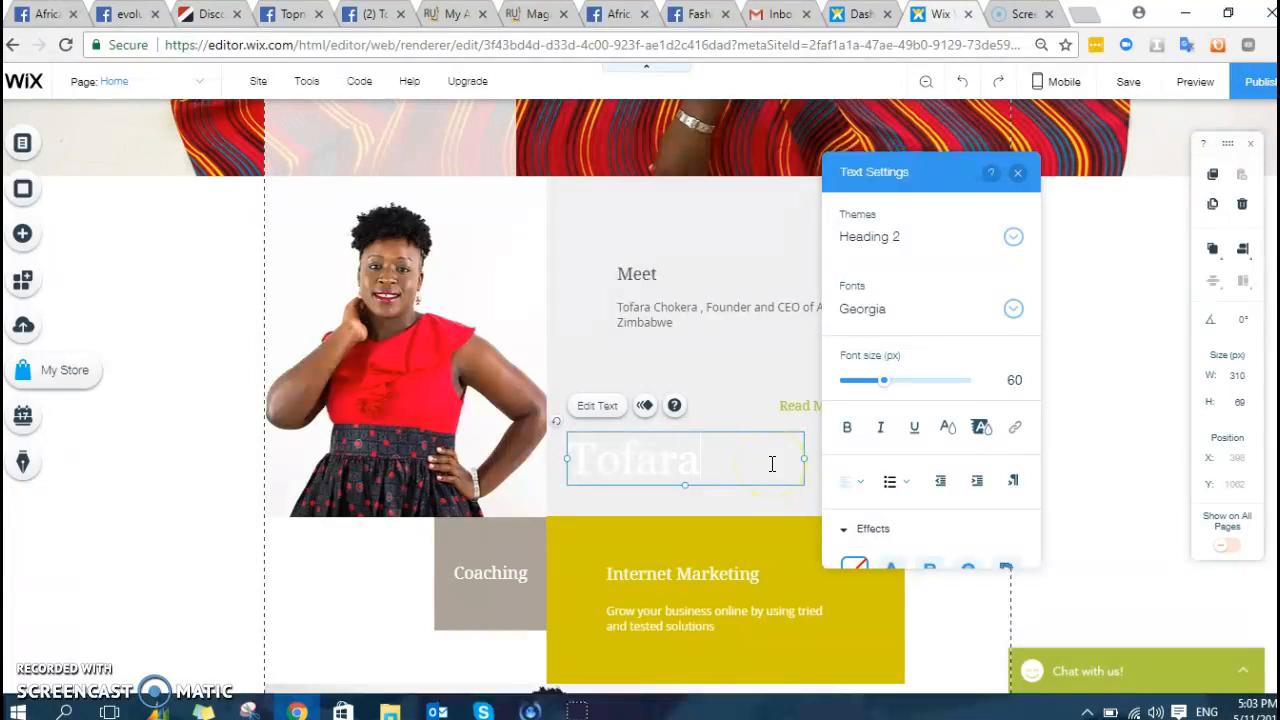
- Colour the Tofara heading dark red (#8B0000)
{"action": "left_click_drag", "start_coordinate": [686, 463], "coordinate": [580, 452]}
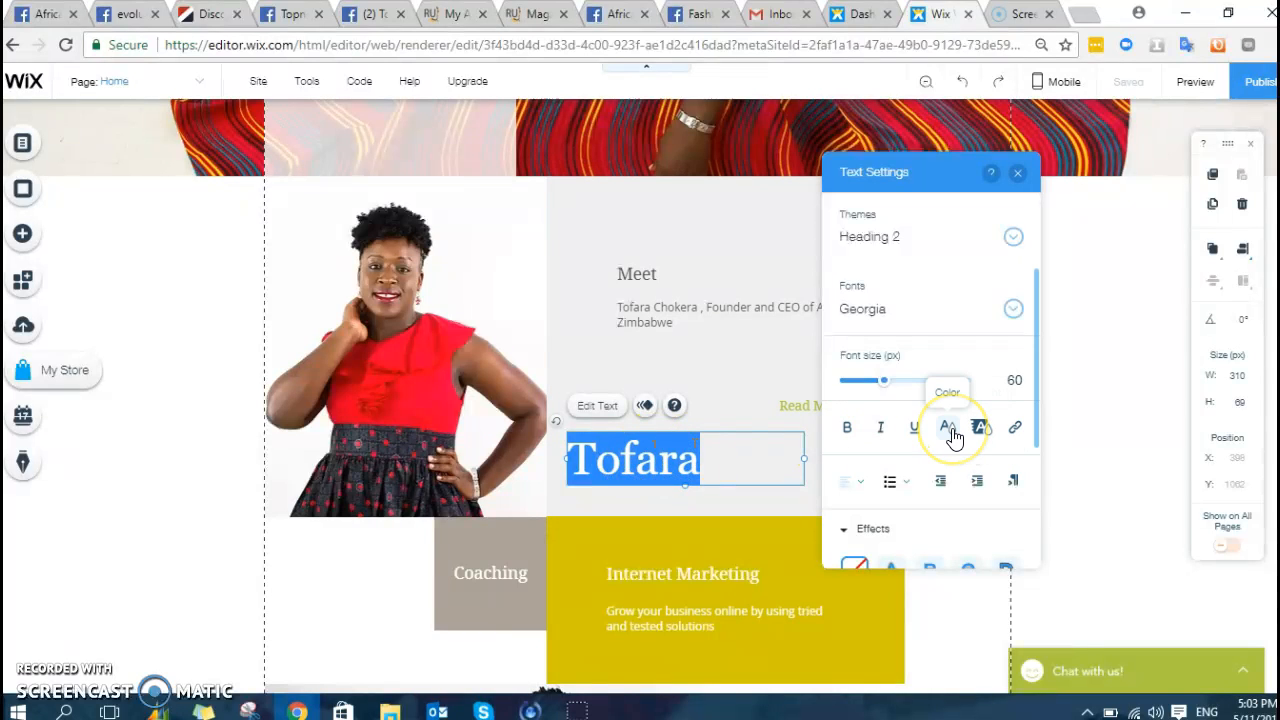
{"action": "left_click", "coordinate": [951, 429]}
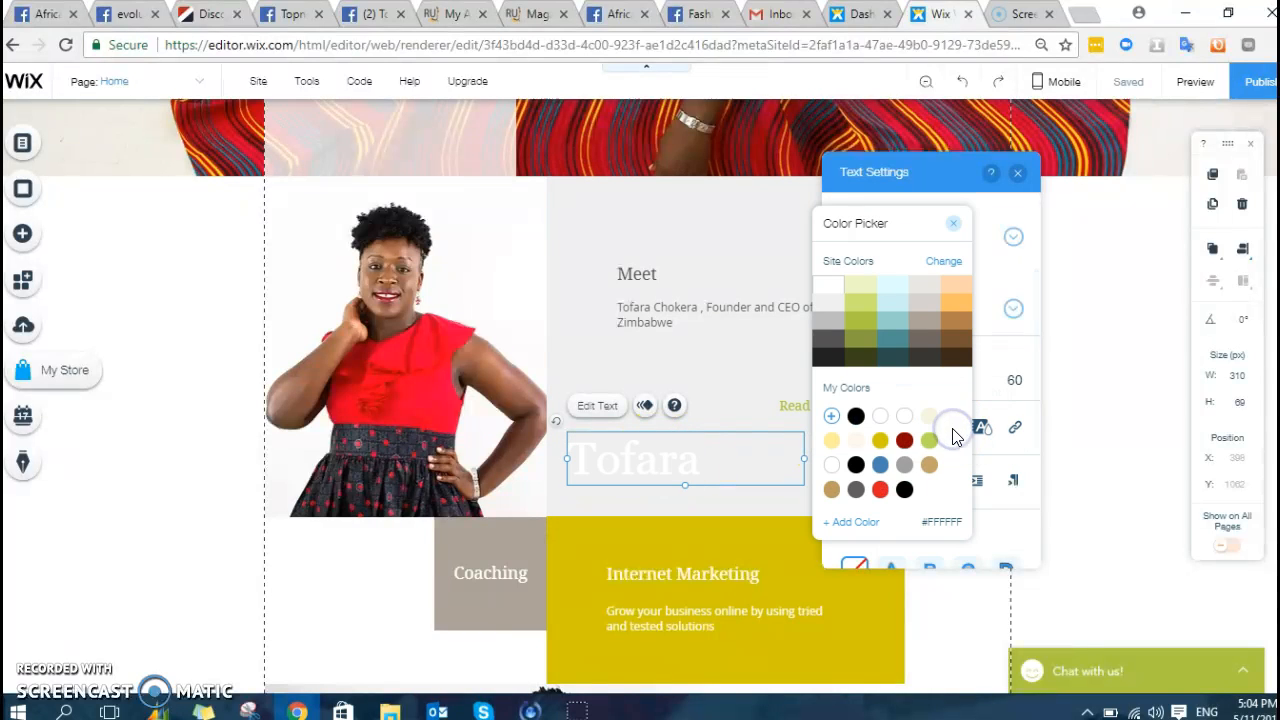
{"action": "left_click", "coordinate": [906, 441]}
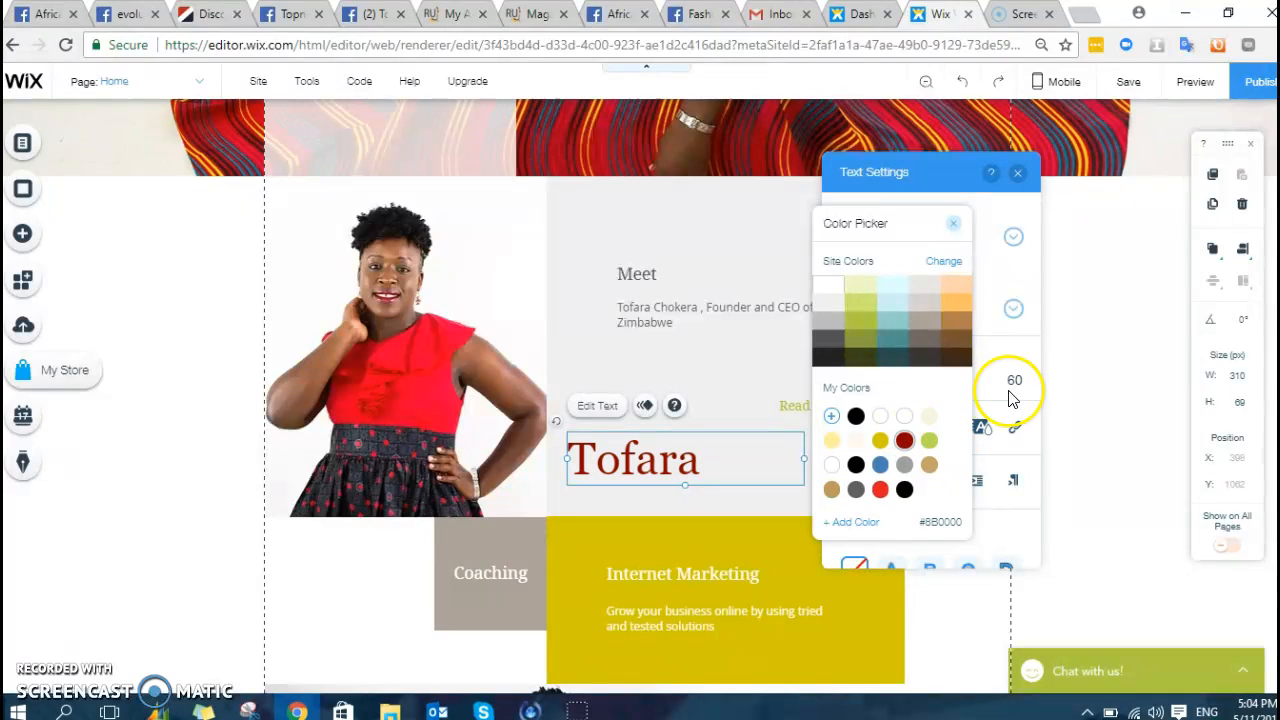
{"action": "left_click", "coordinate": [1013, 176]}
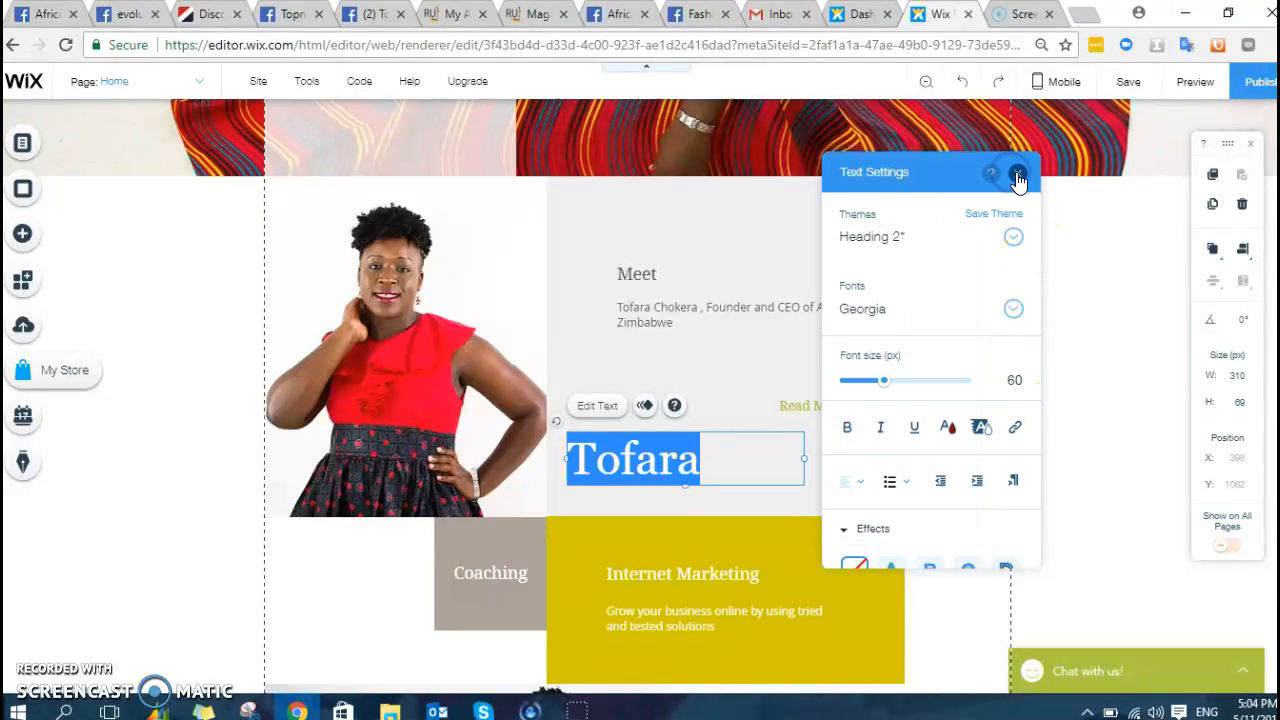
{"action": "left_click", "coordinate": [1066, 237]}
- Place Tofara at the top of the Meet box and Read More lower left
{"action": "left_click_drag", "start_coordinate": [677, 457], "coordinate": [857, 211]}
{"action": "left_click_drag", "start_coordinate": [849, 398], "coordinate": [654, 414]}
{"action": "mouse_move", "coordinate": [829, 227]}
{"action": "left_mouse_down"}
{"action": "mouse_move", "coordinate": [851, 250]}
{"action": "mouse_move", "coordinate": [823, 207]}
{"action": "left_mouse_up"}
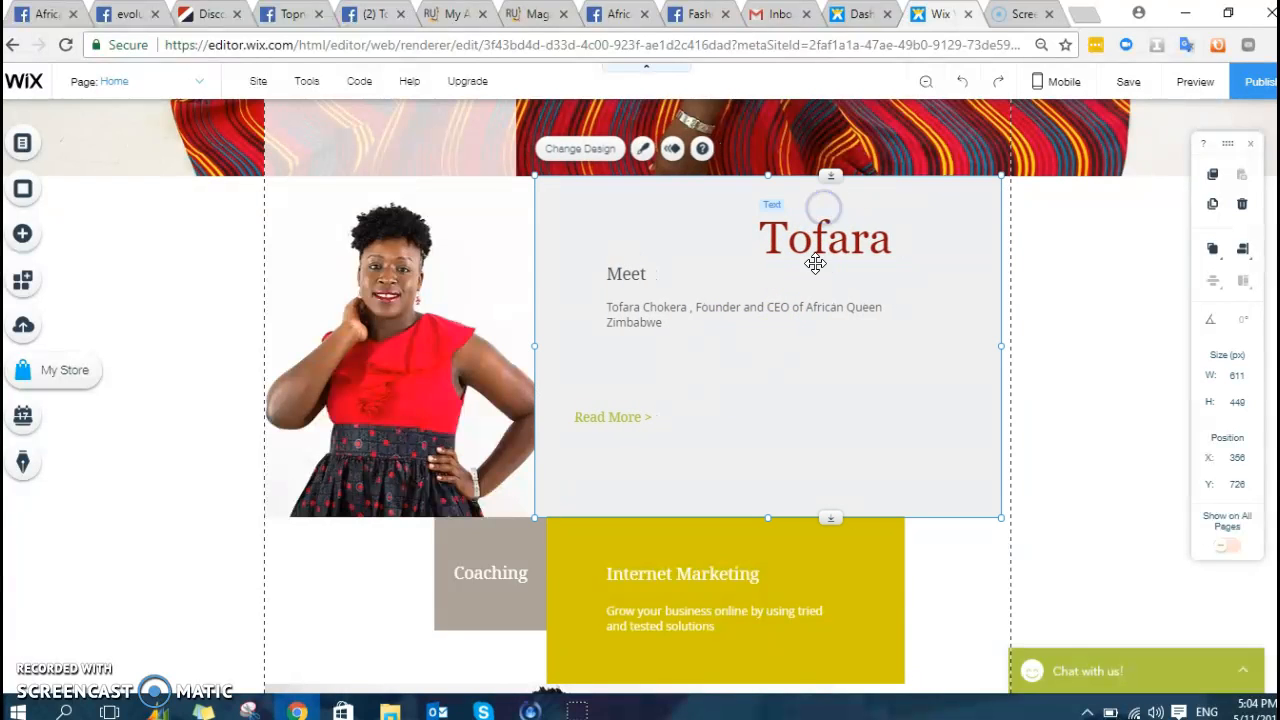
{"action": "left_click_drag", "start_coordinate": [936, 191], "coordinate": [951, 191]}
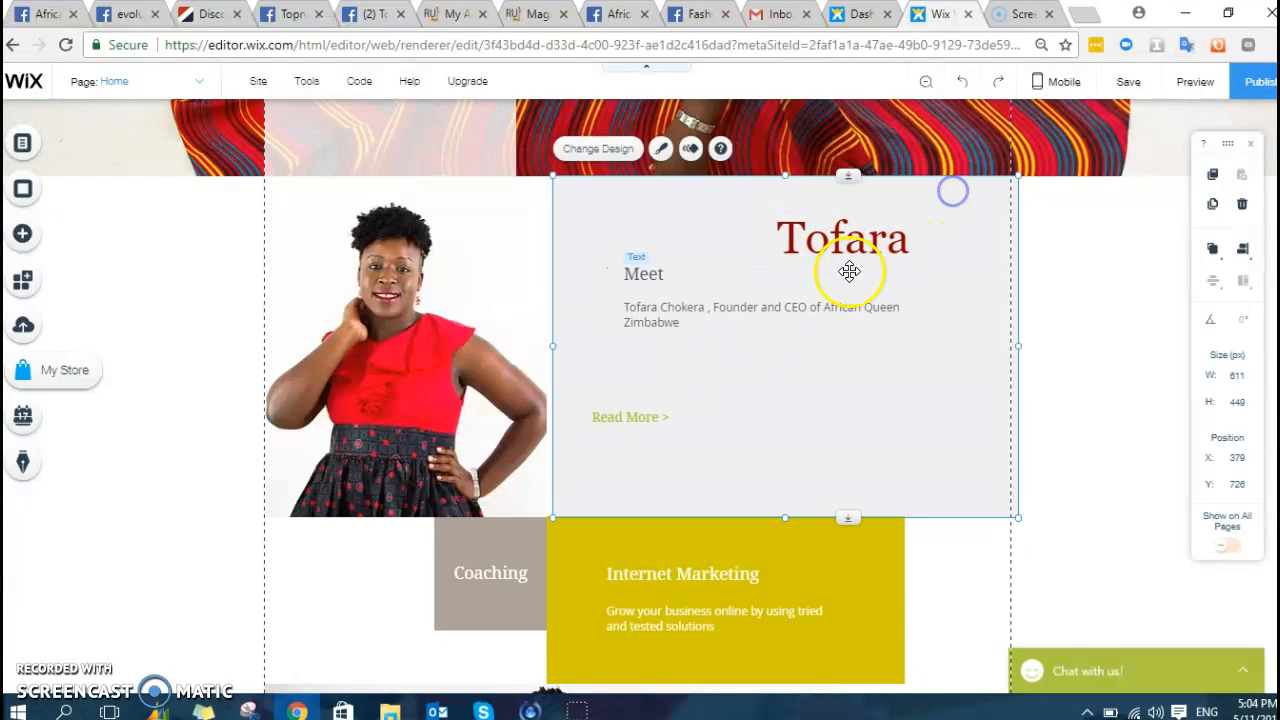
{"action": "scroll", "coordinate": [183, 243], "scroll_direction": "up", "scroll_amount": 1}
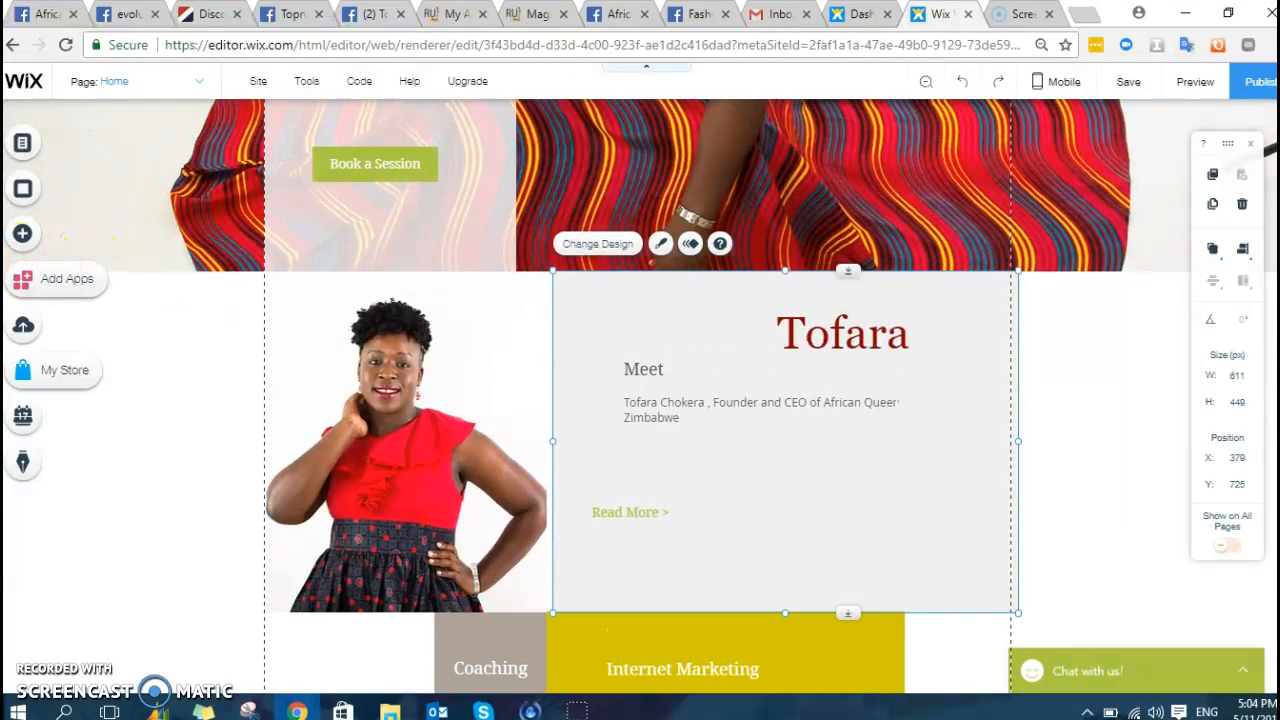
- Show the Add an Image options in the add-elements panel
{"action": "left_click", "coordinate": [35, 240]}
{"action": "left_click", "coordinate": [84, 172]}
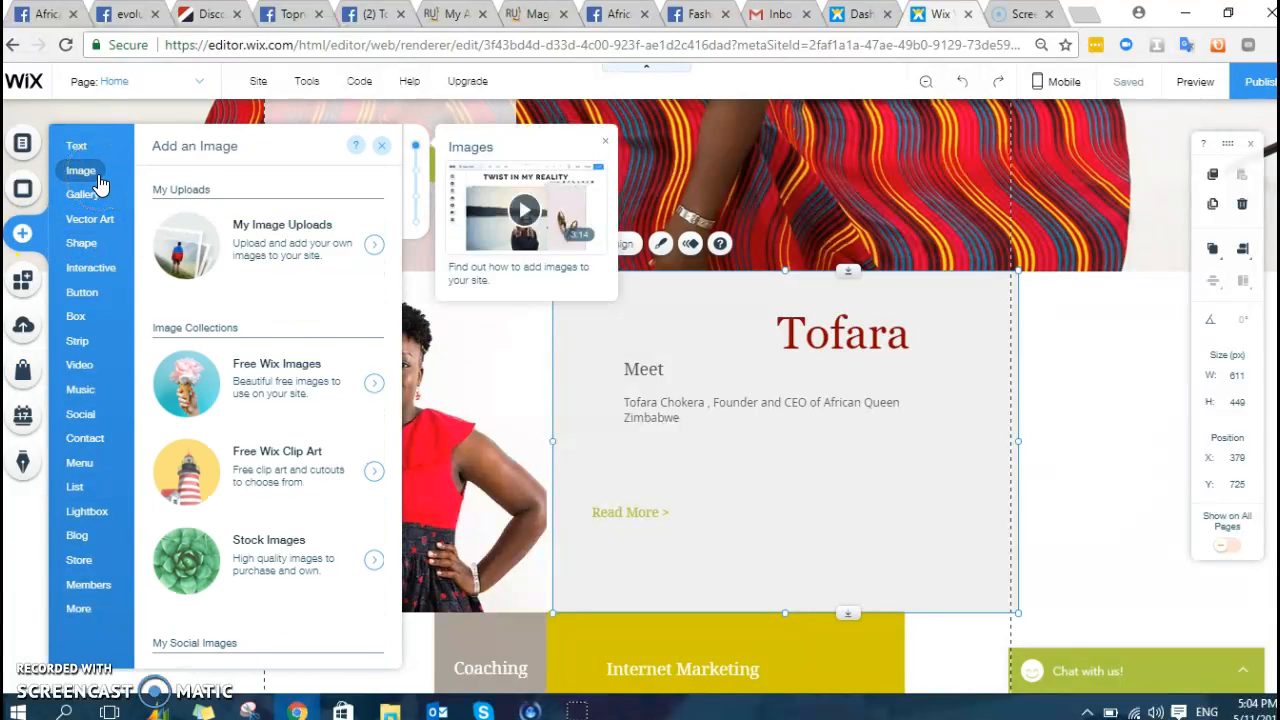
{"action": "left_click", "coordinate": [88, 203]}
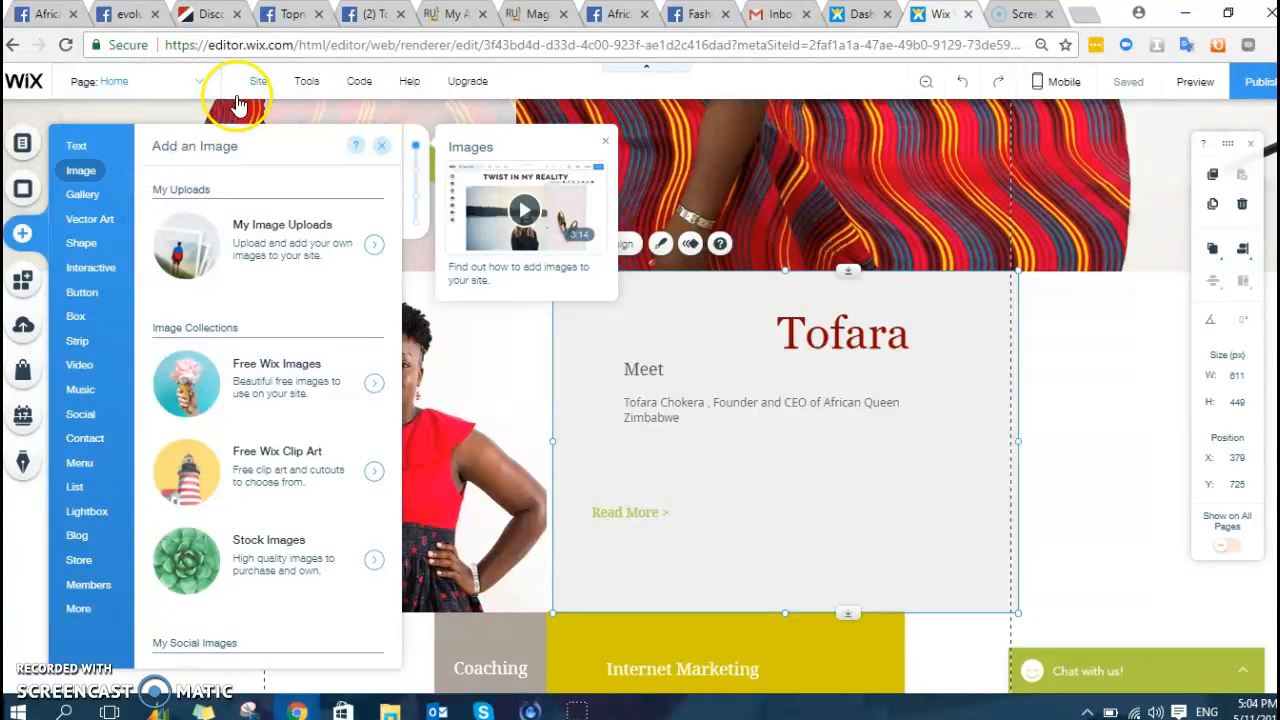
- Switch to the About Us page from the page dropdown
{"action": "left_click", "coordinate": [202, 83]}
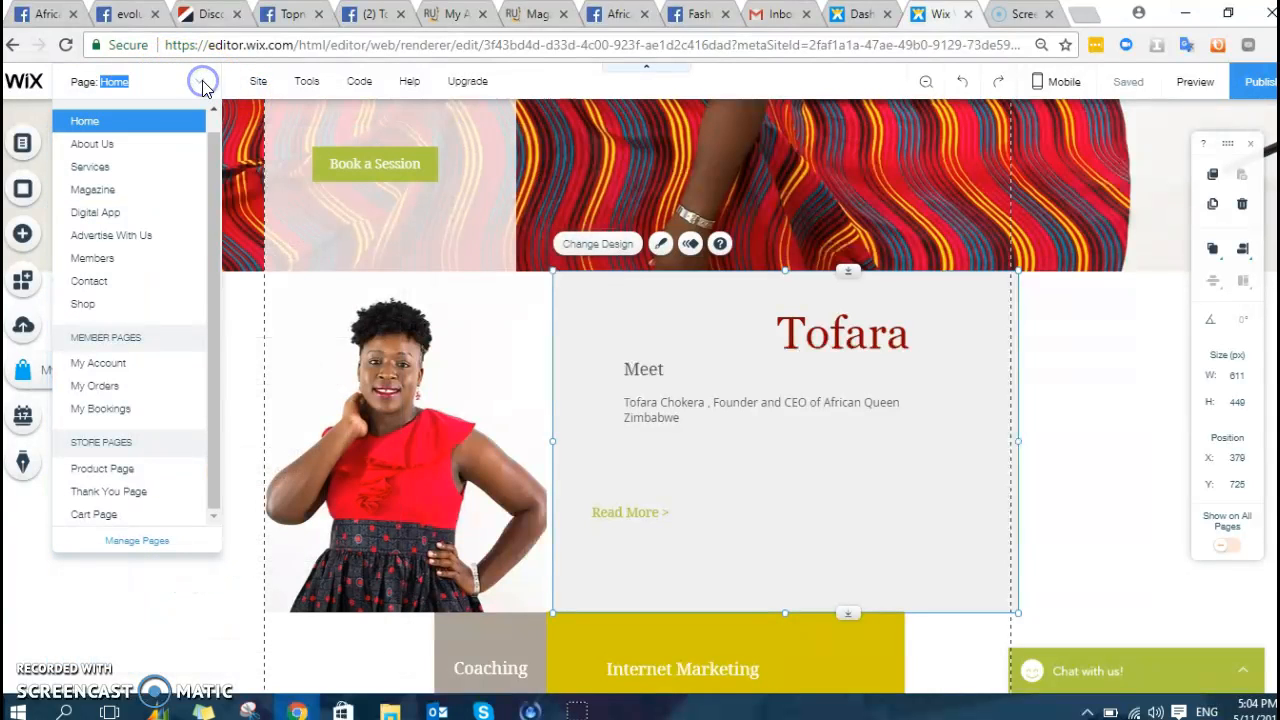
{"action": "left_click", "coordinate": [122, 145]}
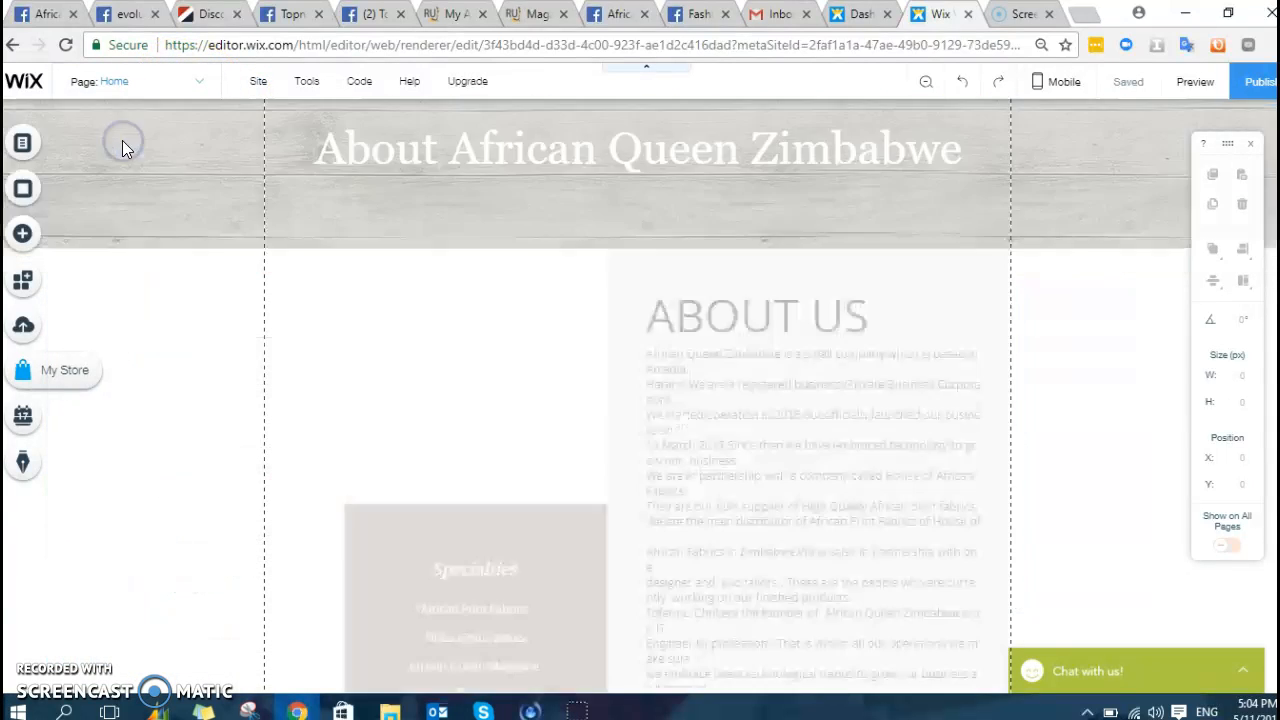
{"action": "scroll", "coordinate": [500, 240], "scroll_direction": "down", "scroll_amount": 5}
{"action": "scroll", "coordinate": [850, 355], "scroll_direction": "up", "scroll_amount": 3}
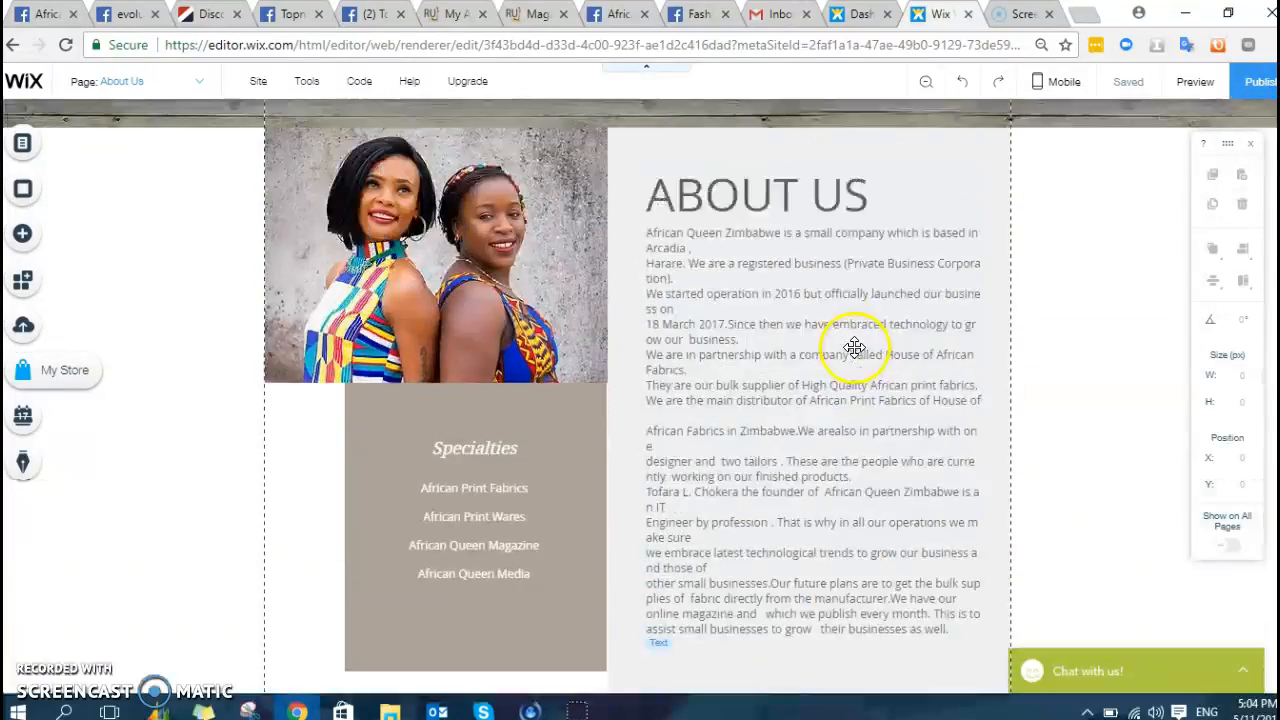
{"action": "scroll", "coordinate": [486, 211], "scroll_direction": "down", "scroll_amount": 4}
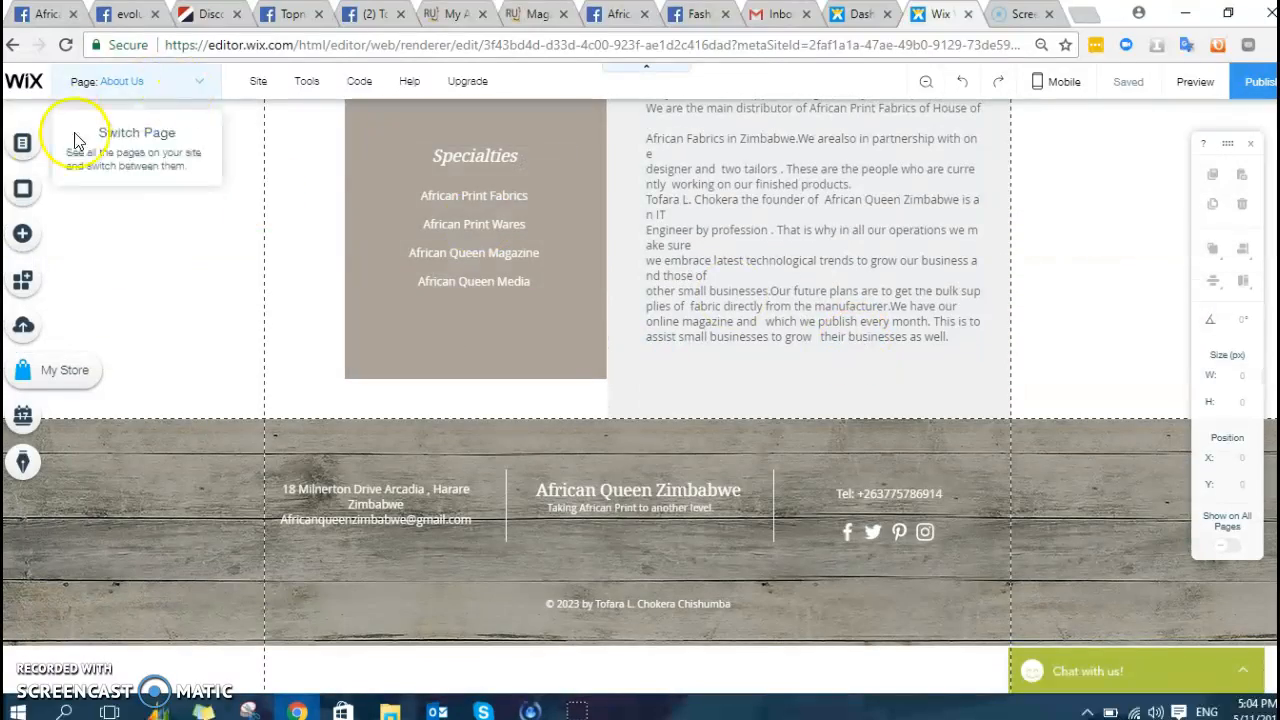
- Add a full-width Collage gallery below the Specialties section
{"action": "left_click", "coordinate": [28, 234]}
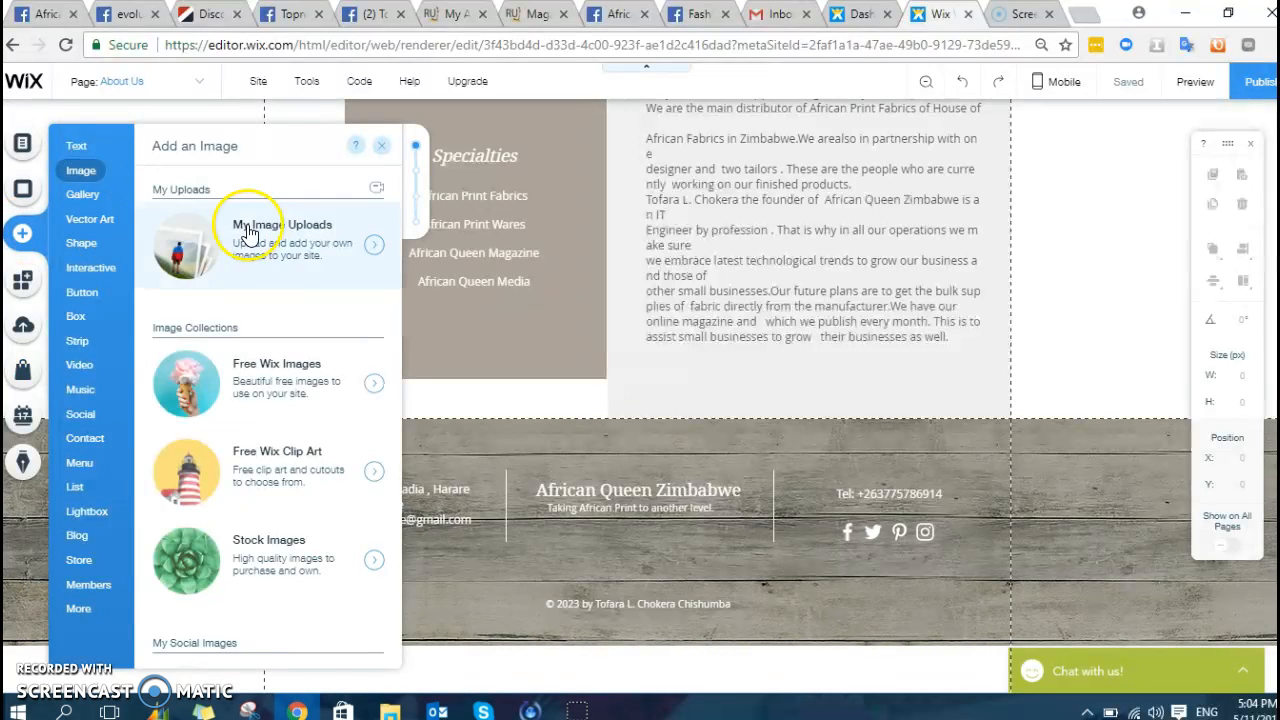
{"action": "mouse_move", "coordinate": [90, 203]}
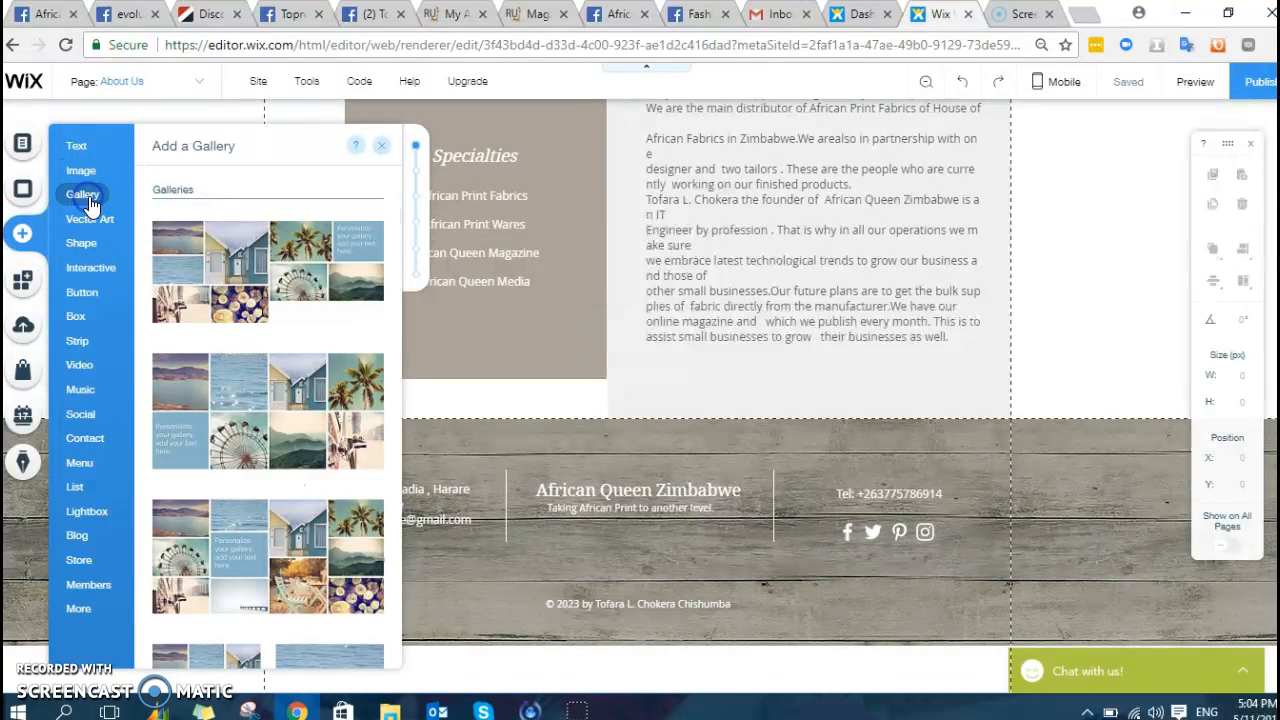
{"action": "left_click", "coordinate": [228, 246]}
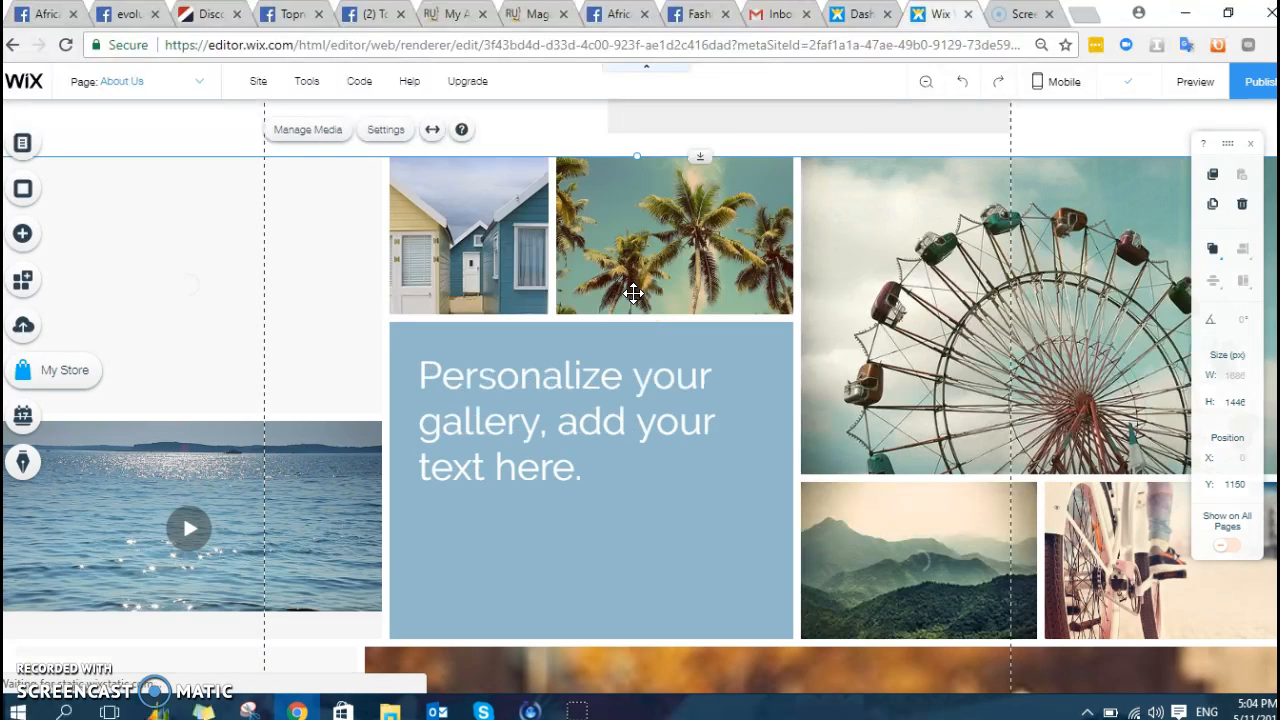
- Open Manage Media for the About Us gallery
{"action": "scroll", "coordinate": [651, 354], "scroll_direction": "down", "scroll_amount": 3}
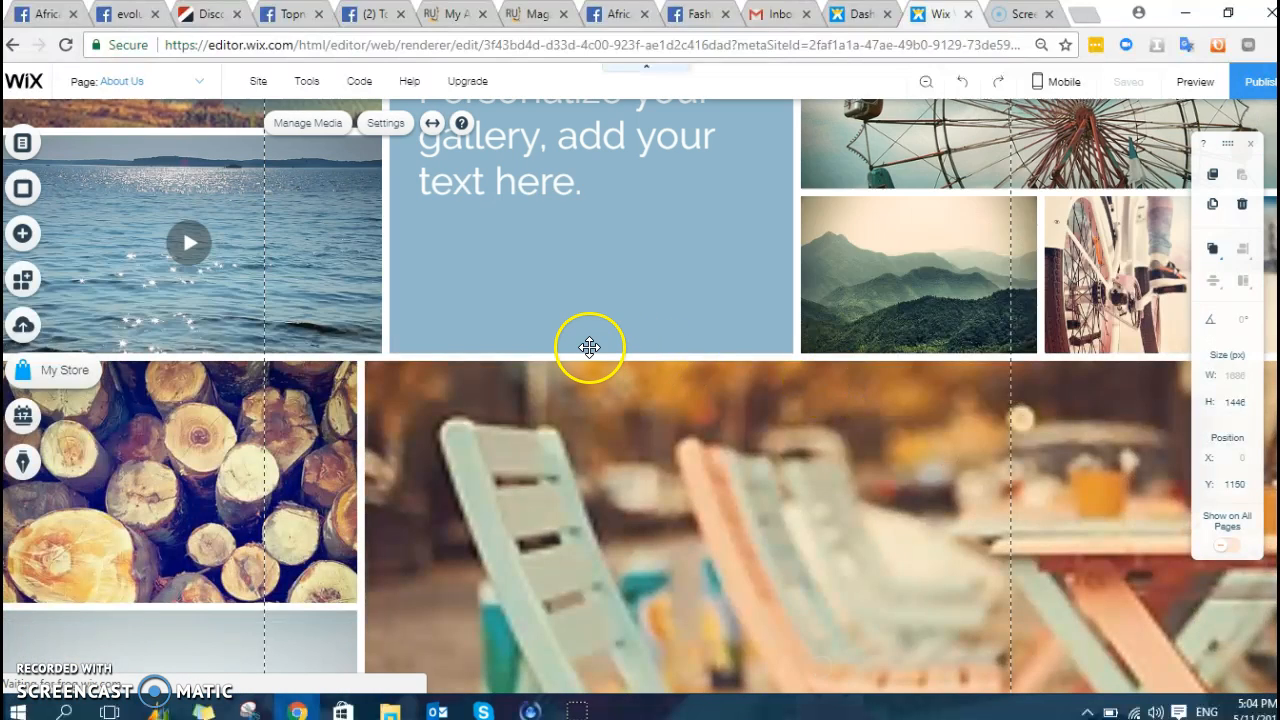
{"action": "scroll", "coordinate": [589, 347], "scroll_direction": "up", "scroll_amount": 4}
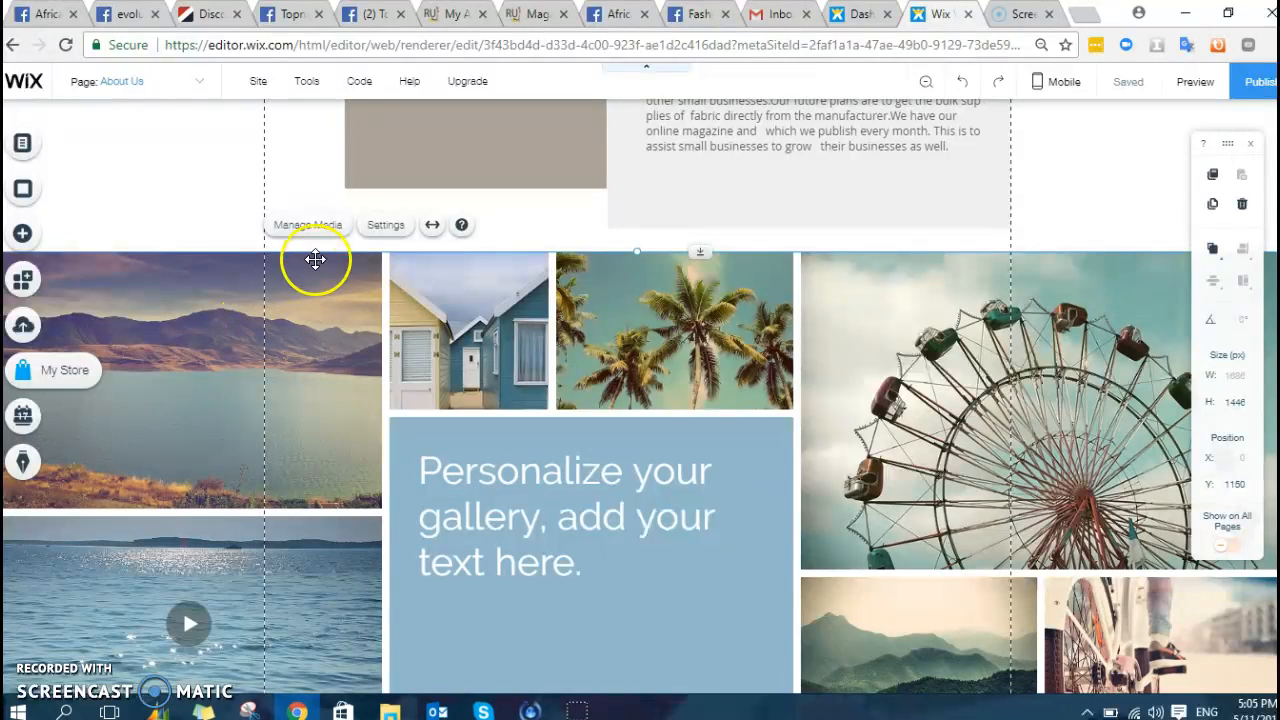
{"action": "left_click", "coordinate": [301, 318]}
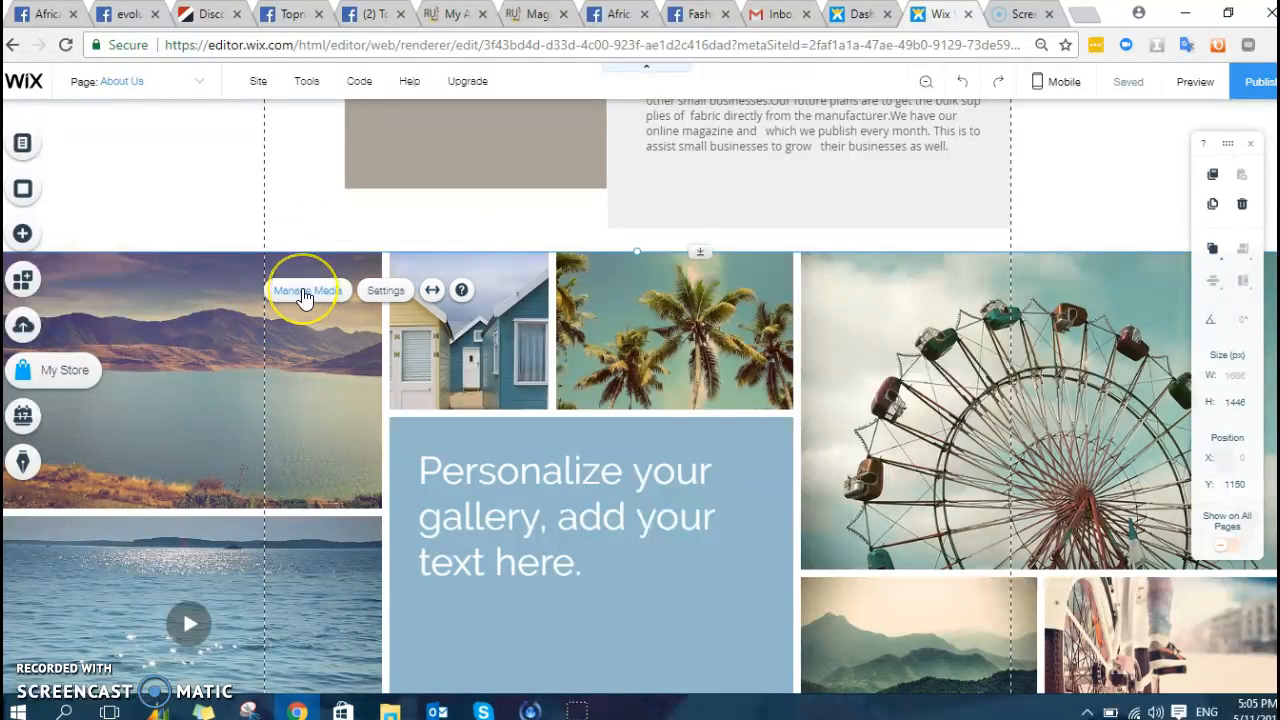
{"action": "left_click", "coordinate": [304, 296]}
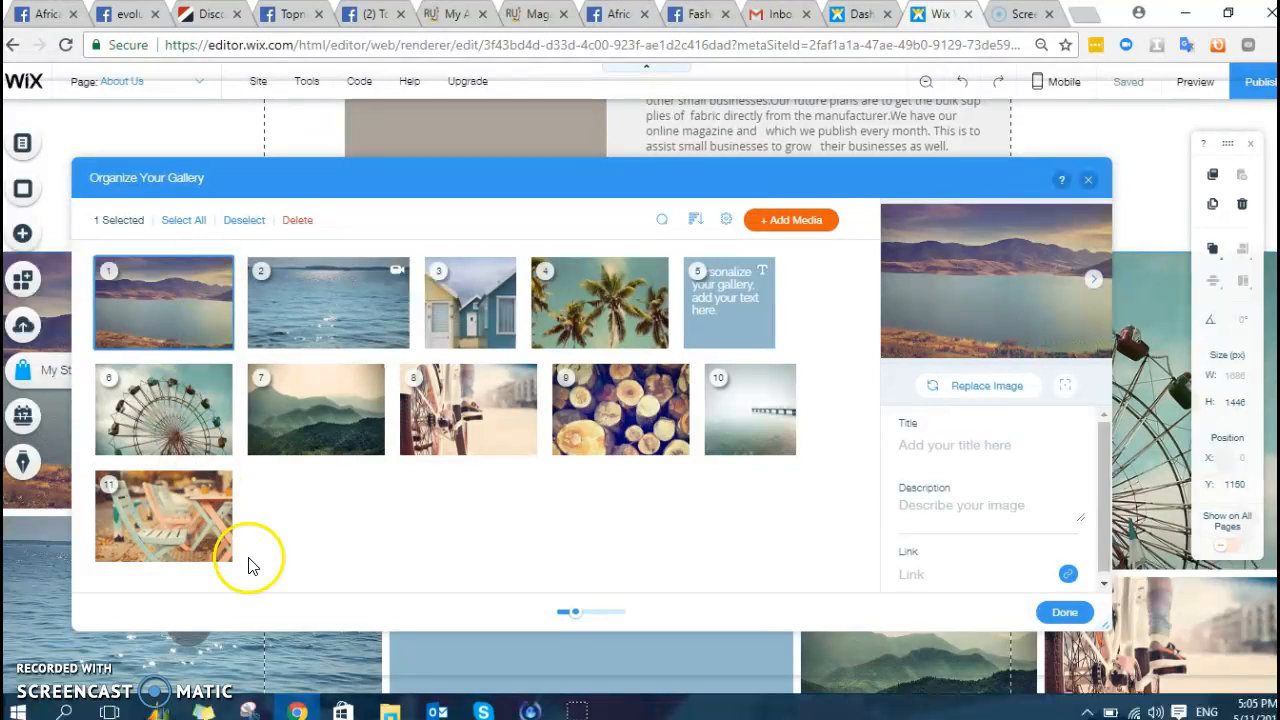
- Delete every stock photo and the sea video, leaving only the text tile
{"action": "left_click", "coordinate": [219, 555]}
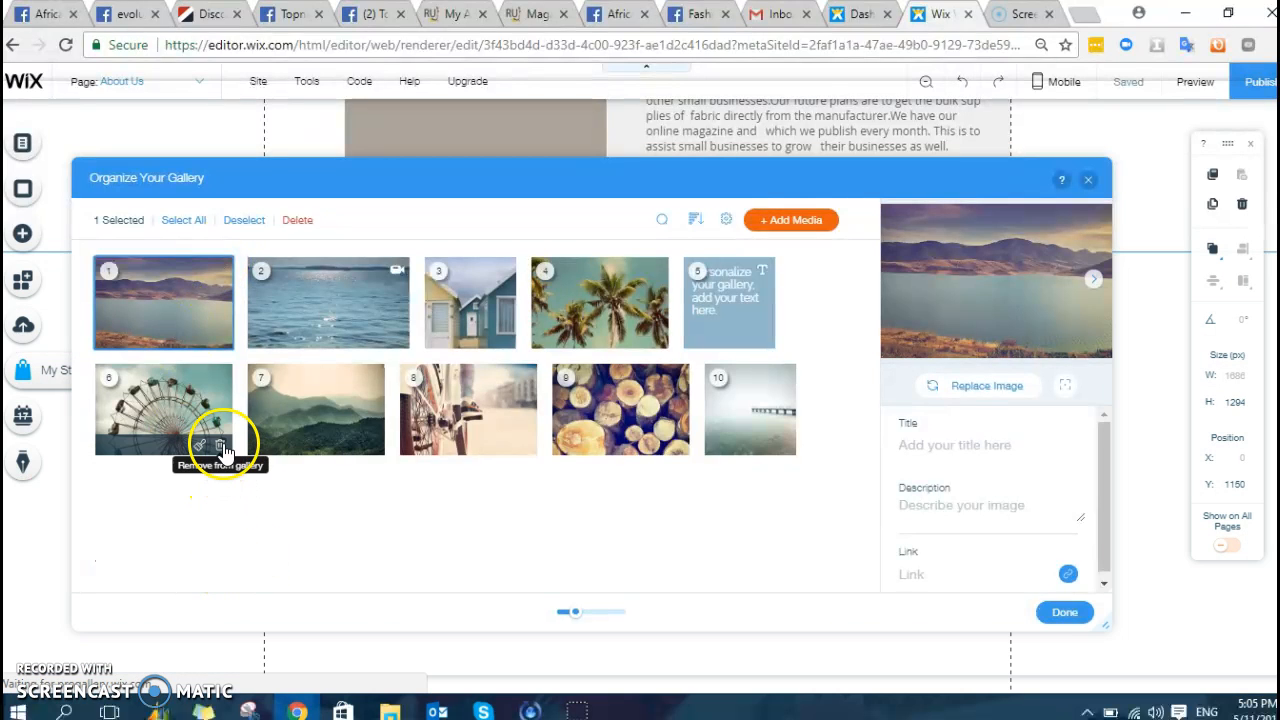
{"action": "left_click", "coordinate": [219, 444]}
{"action": "left_click", "coordinate": [372, 445]}
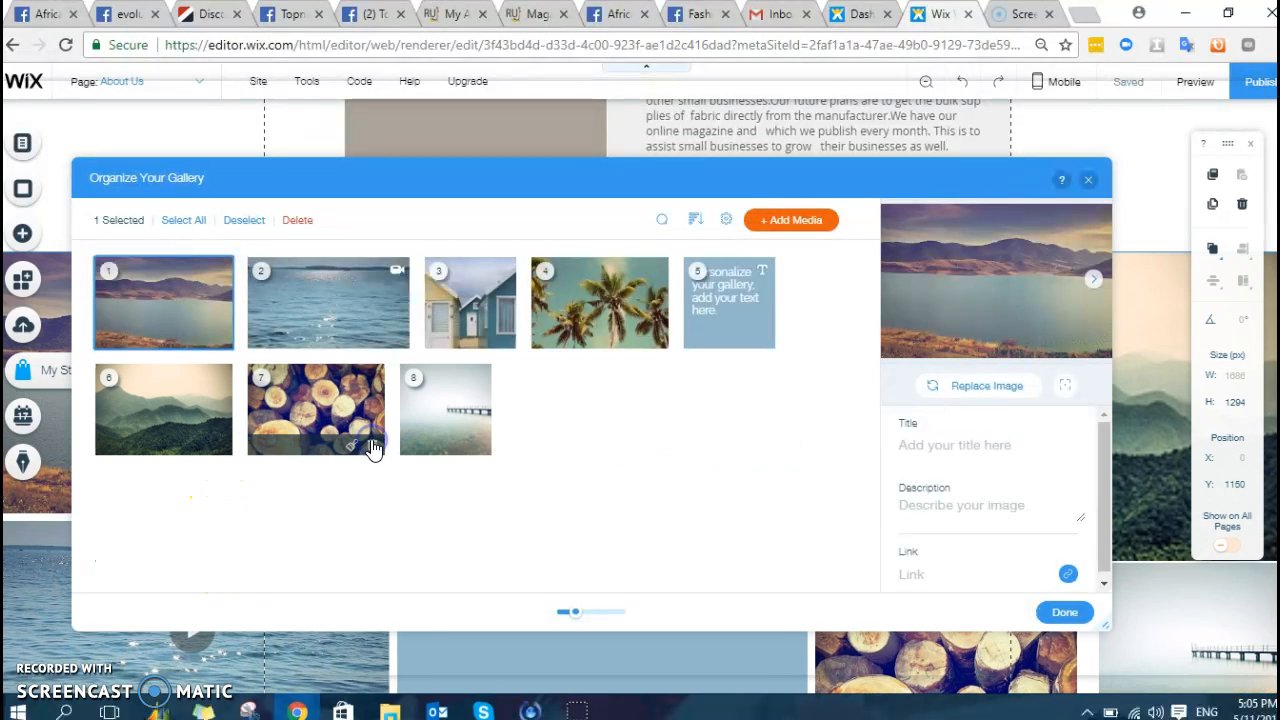
{"action": "left_click", "coordinate": [372, 445]}
{"action": "left_click", "coordinate": [323, 445]}
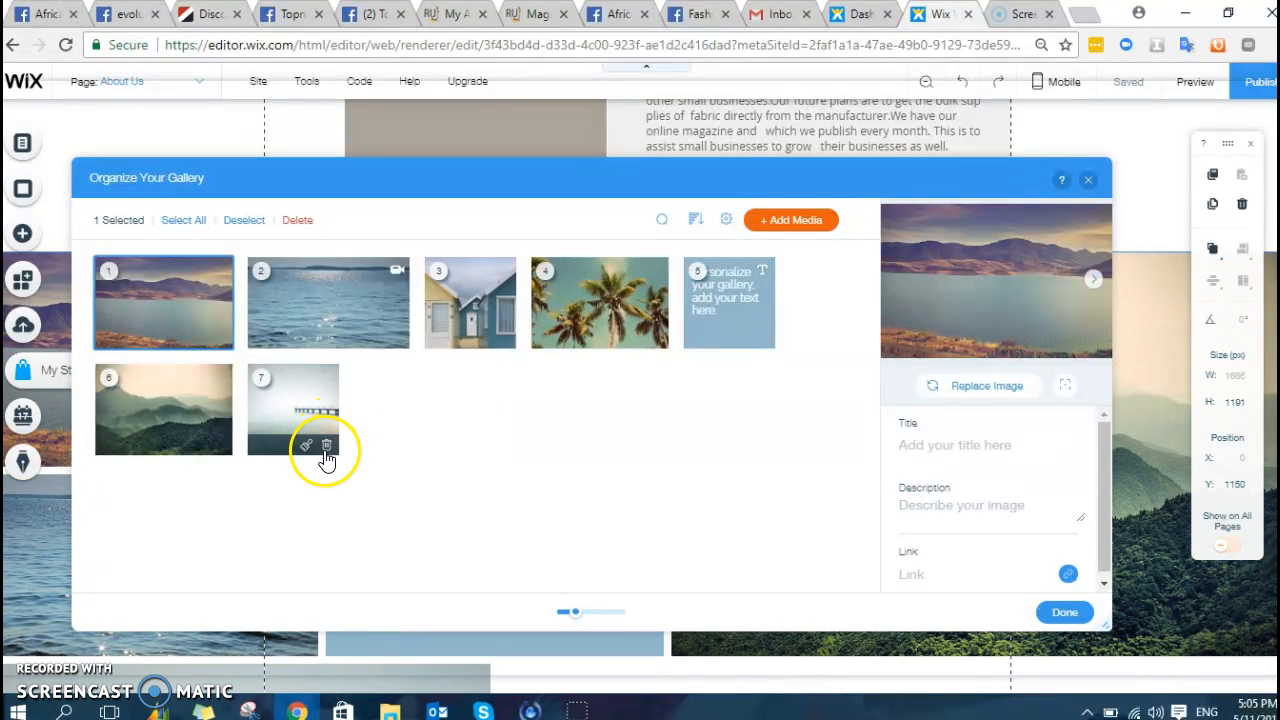
{"action": "left_click", "coordinate": [219, 444]}
{"action": "left_click", "coordinate": [224, 336]}
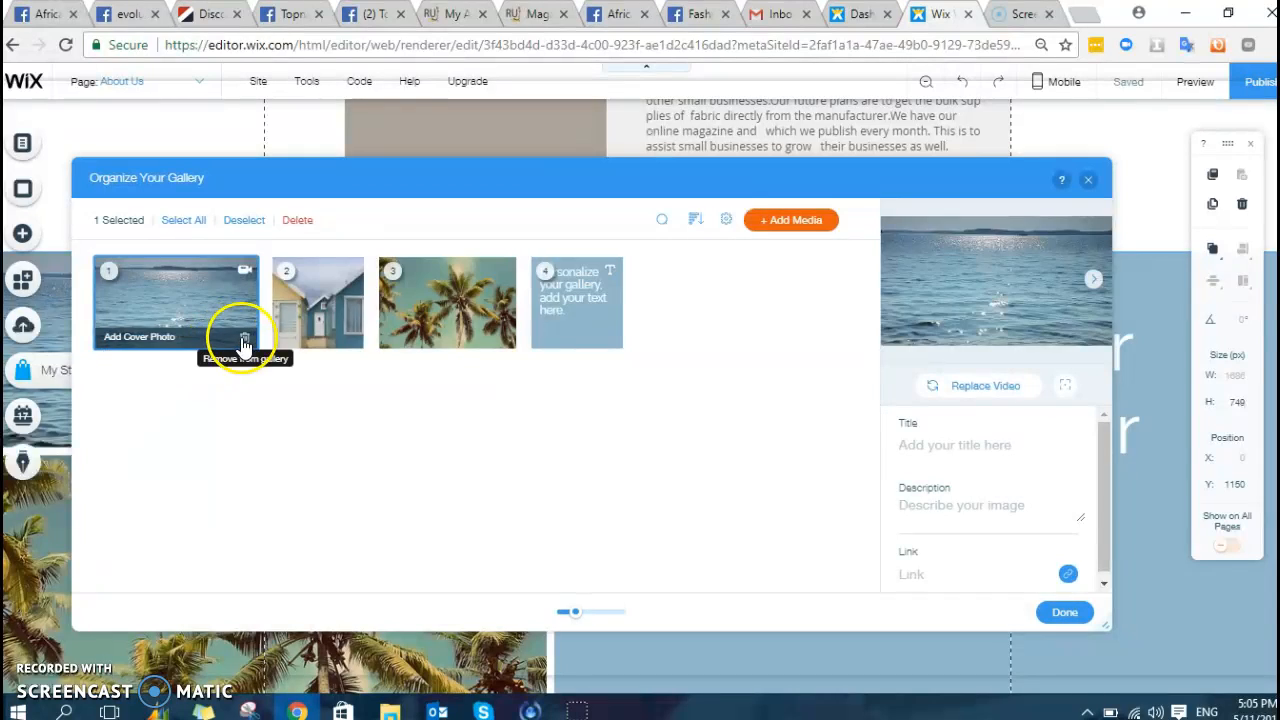
{"action": "left_click", "coordinate": [244, 337]}
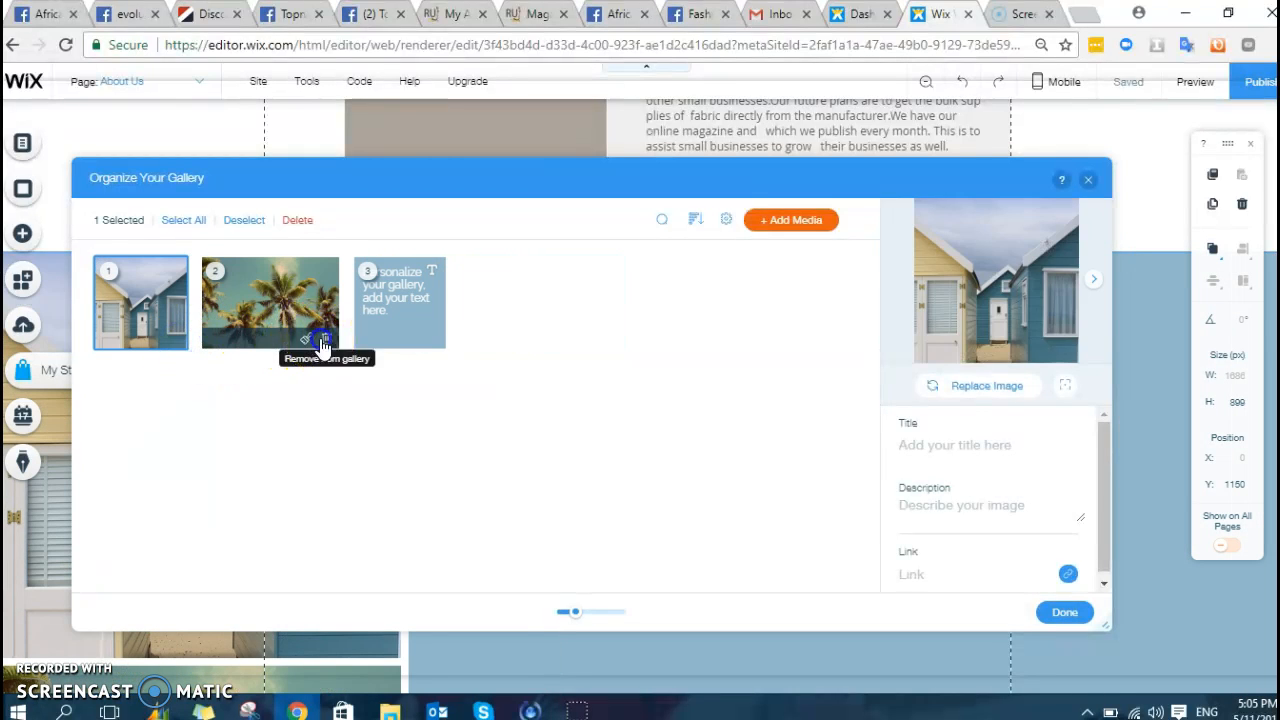
{"action": "left_click", "coordinate": [325, 339]}
{"action": "left_click", "coordinate": [177, 341]}
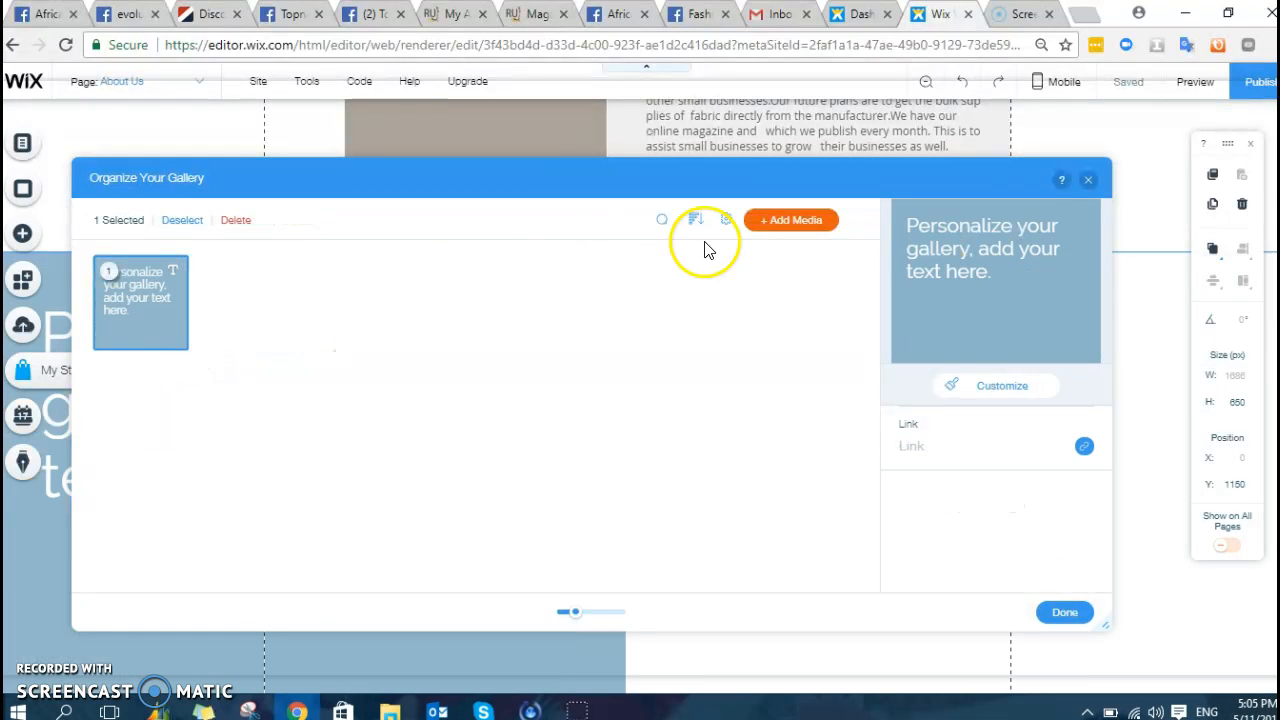
{"action": "left_click", "coordinate": [801, 224]}
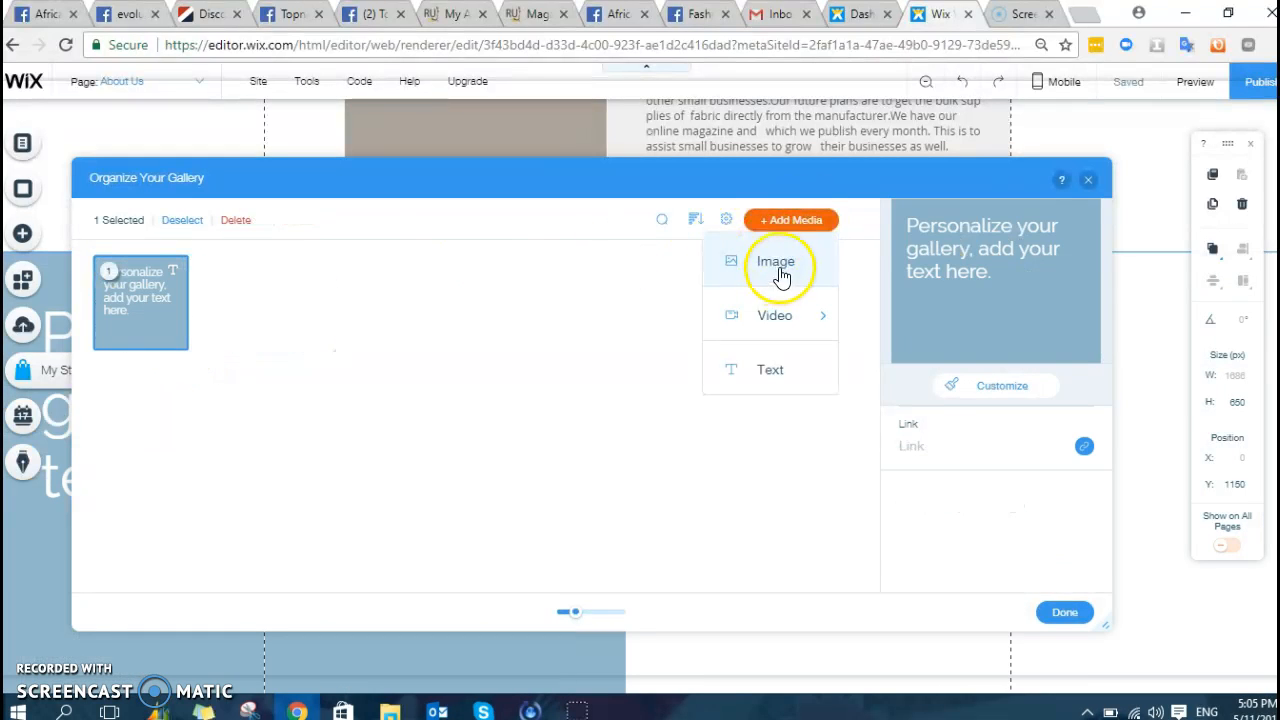
- Select the first fashion and dress photos in My Images for the gallery
{"action": "left_click", "coordinate": [777, 265]}
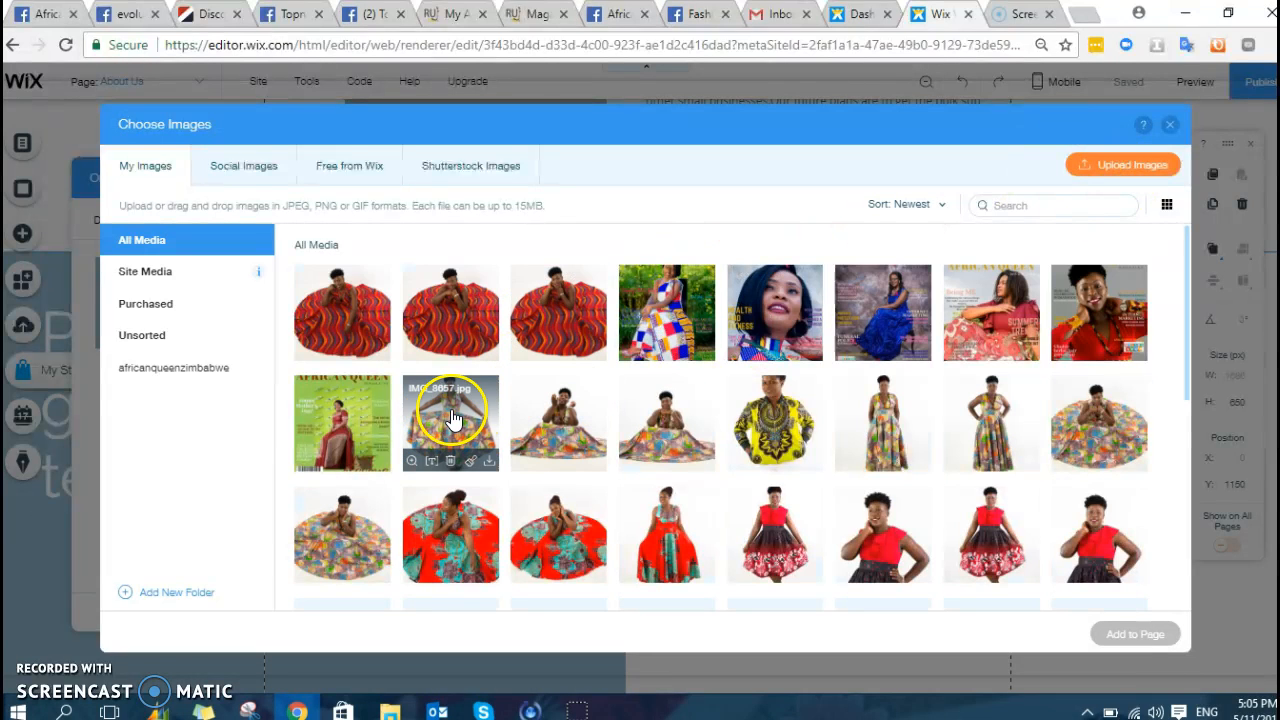
{"action": "left_click", "coordinate": [452, 418]}
{"action": "left_click", "coordinate": [445, 530]}
{"action": "left_click", "coordinate": [555, 515]}
{"action": "left_click", "coordinate": [680, 512]}
{"action": "left_click", "coordinate": [775, 530]}
{"action": "scroll", "coordinate": [886, 429], "scroll_direction": "down", "scroll_amount": 5}
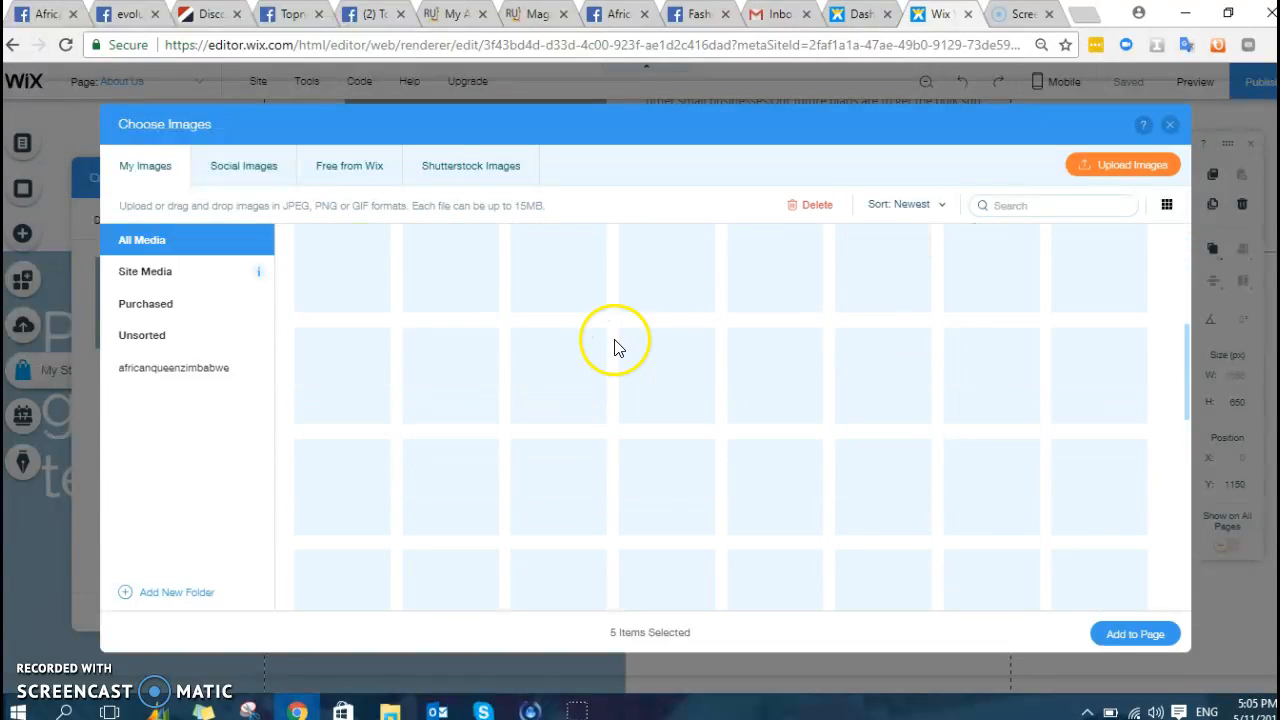
{"action": "scroll", "coordinate": [590, 290], "scroll_direction": "up", "scroll_amount": 3}
{"action": "left_click", "coordinate": [580, 435]}
{"action": "left_click", "coordinate": [680, 440]}
- Add yellow-shirt, two-women, red-top and grey-dress photos, then move the text tile fifth
{"action": "left_click", "coordinate": [775, 322]}
{"action": "left_click", "coordinate": [557, 528]}
{"action": "left_click", "coordinate": [450, 526]}
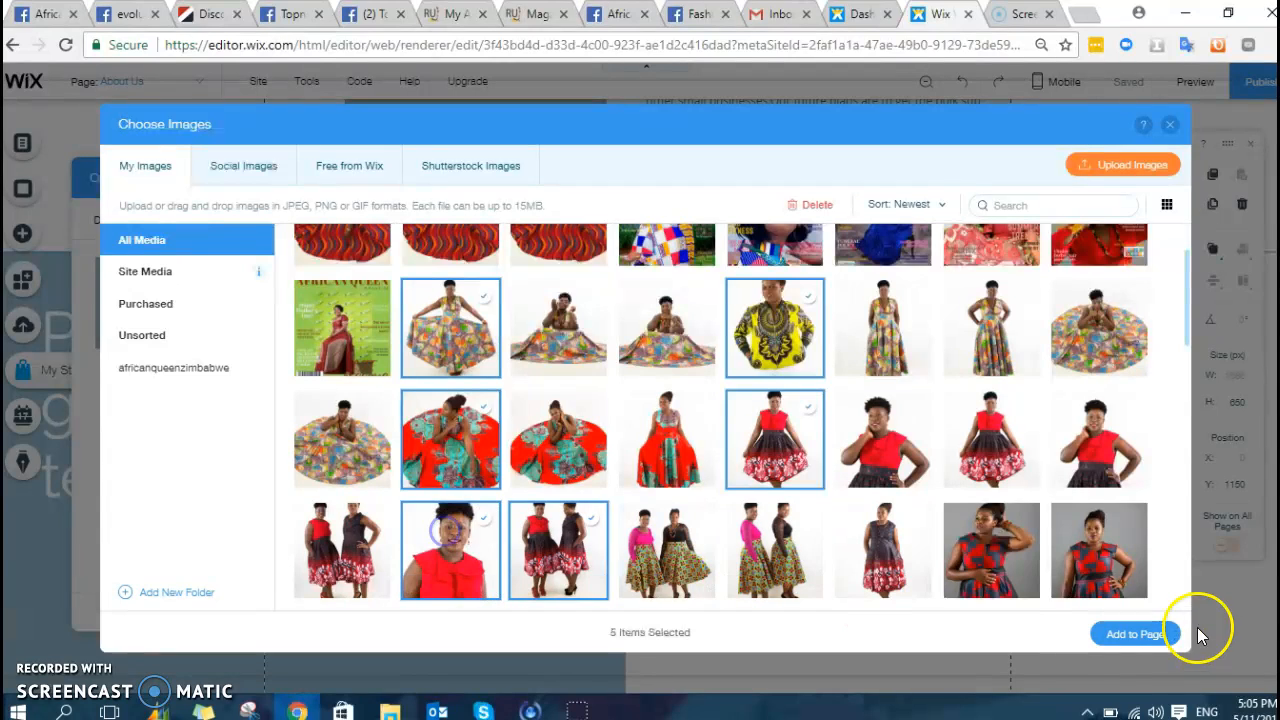
{"action": "left_click", "coordinate": [991, 550]}
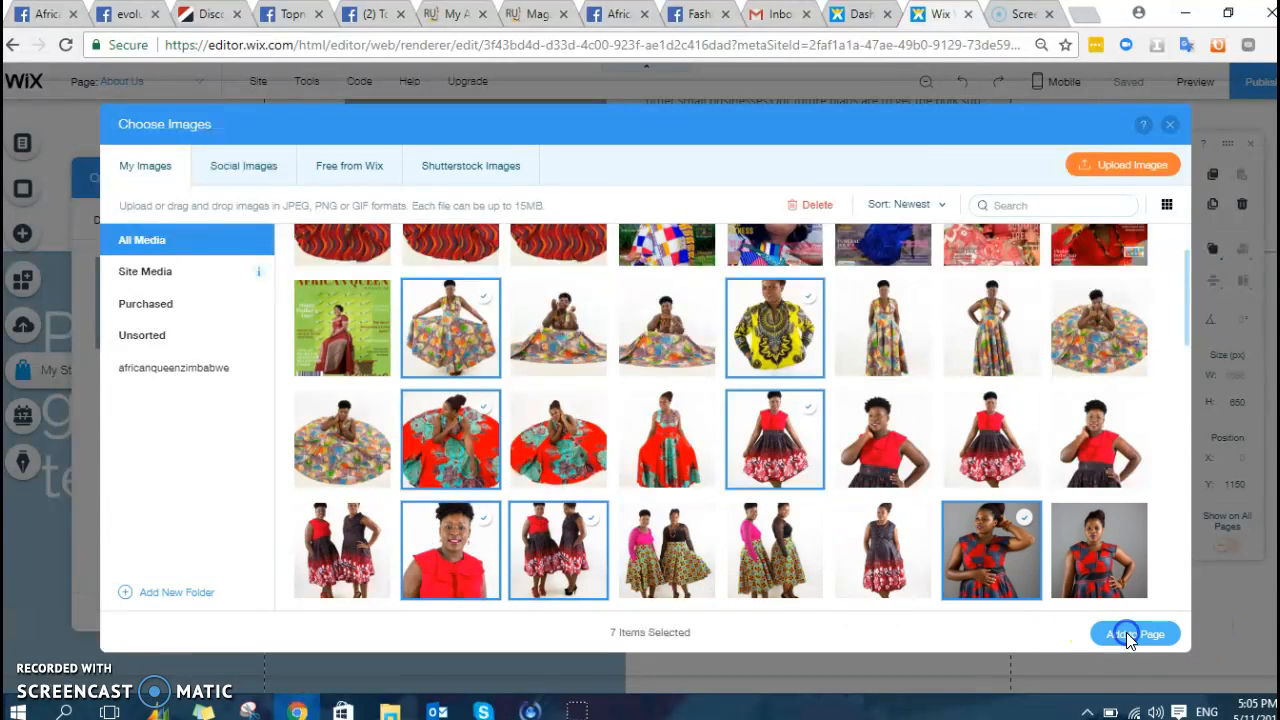
{"action": "left_click", "coordinate": [1130, 634]}
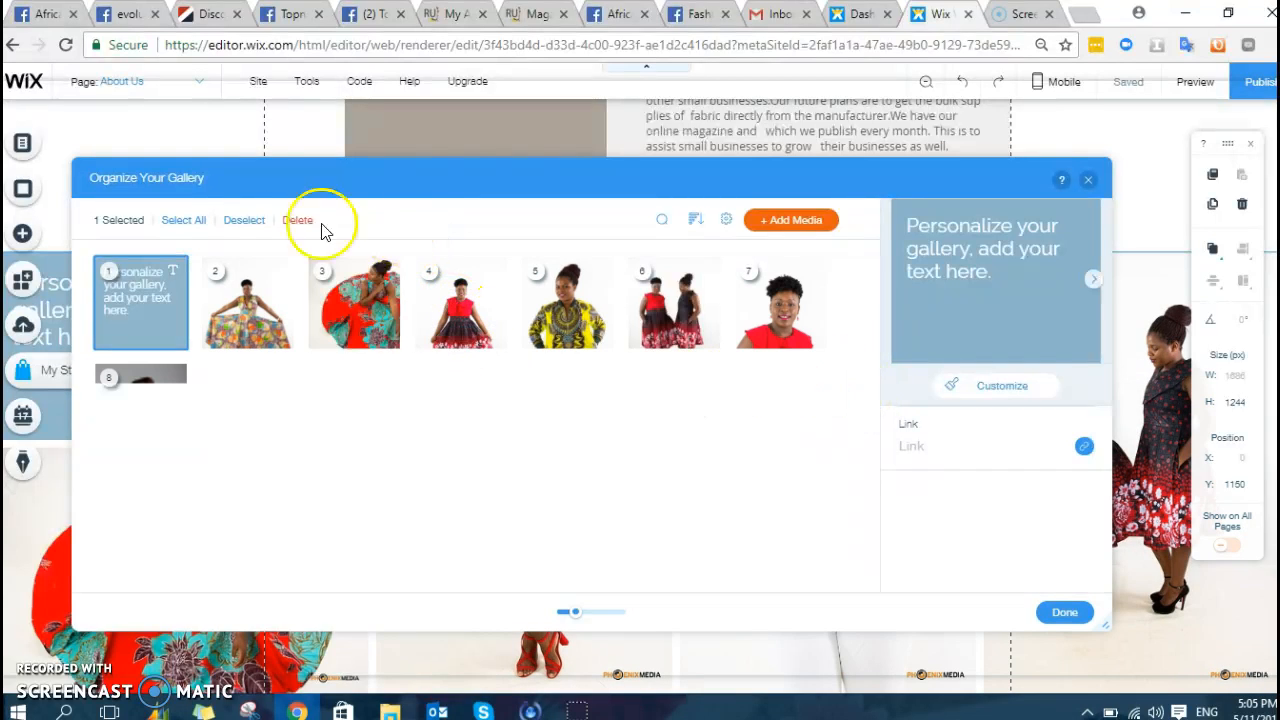
{"action": "mouse_move", "coordinate": [160, 285]}
{"action": "left_mouse_down"}
{"action": "mouse_move", "coordinate": [296, 335]}
{"action": "mouse_move", "coordinate": [514, 314]}
{"action": "mouse_move", "coordinate": [171, 272]}
{"action": "left_mouse_up"}
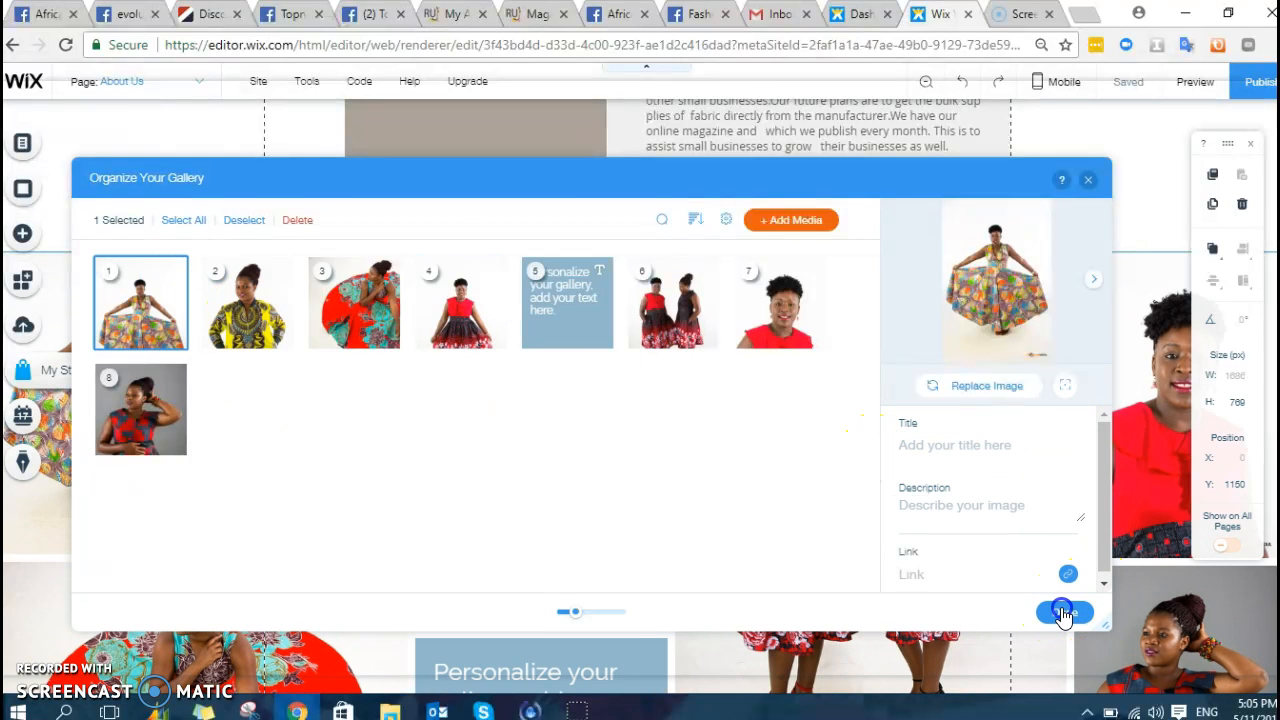
{"action": "left_click", "coordinate": [1063, 613]}
{"action": "scroll", "coordinate": [705, 400], "scroll_direction": "down", "scroll_amount": 5}
{"action": "scroll", "coordinate": [709, 406], "scroll_direction": "up", "scroll_amount": 6}
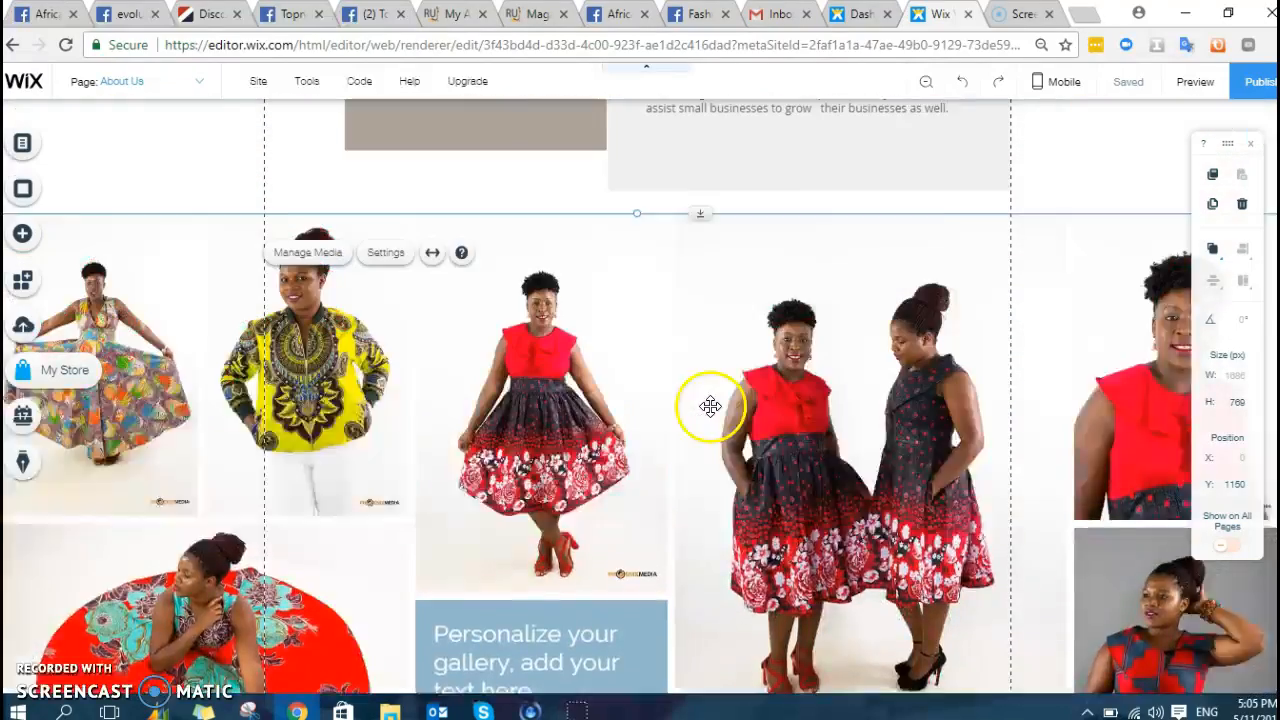
{"action": "scroll", "coordinate": [752, 397], "scroll_direction": "up", "scroll_amount": 5}
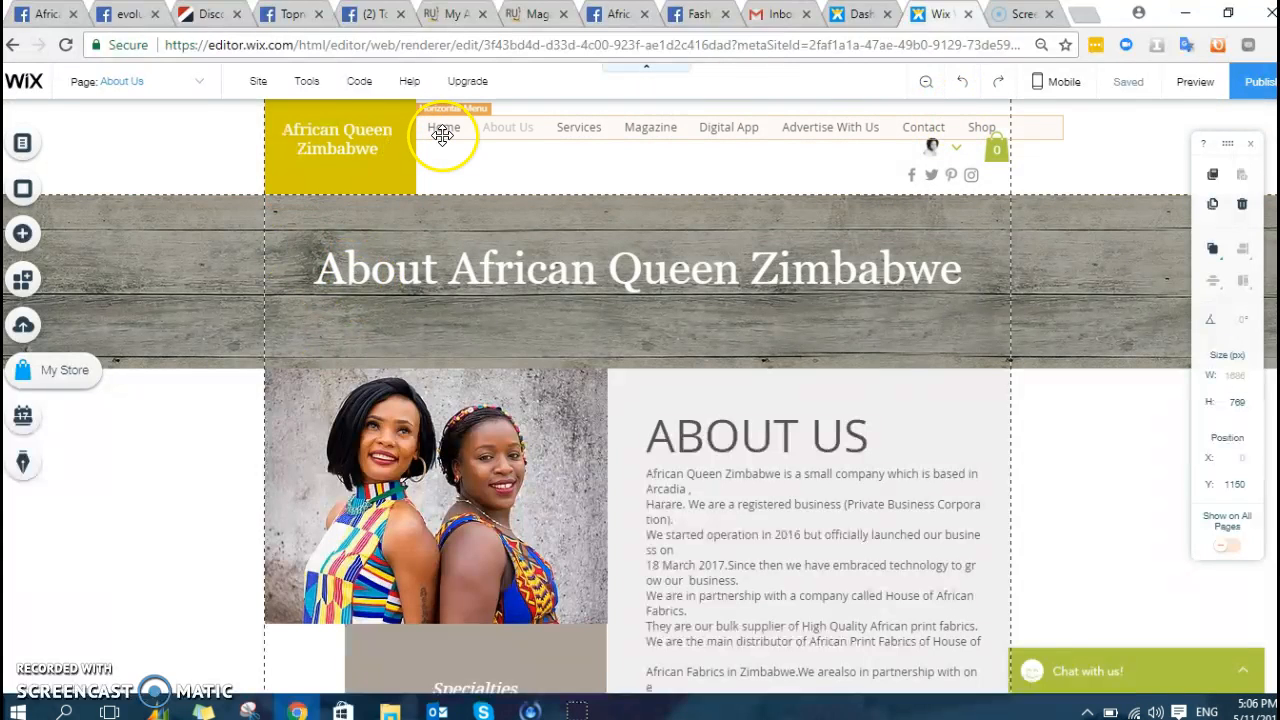
{"action": "left_click", "coordinate": [508, 126]}
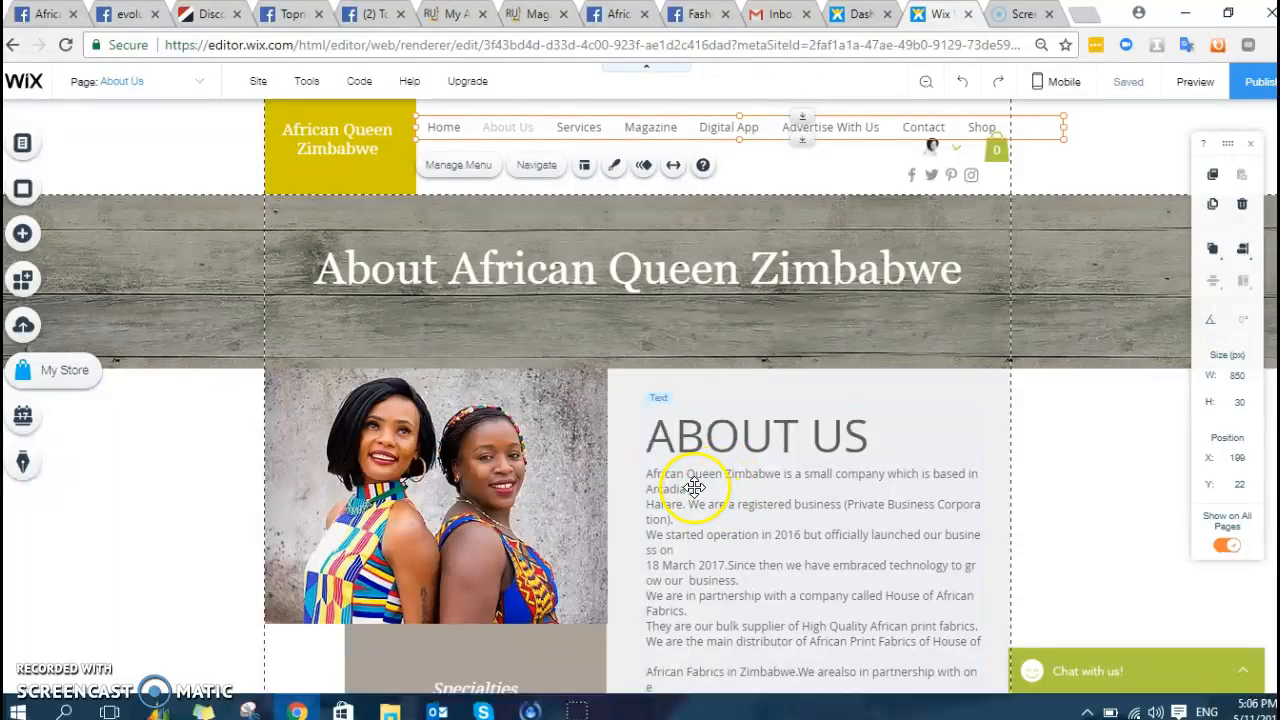
{"action": "scroll", "coordinate": [781, 463], "scroll_direction": "down", "scroll_amount": 3}
{"action": "scroll", "coordinate": [781, 463], "scroll_direction": "up", "scroll_amount": 3}
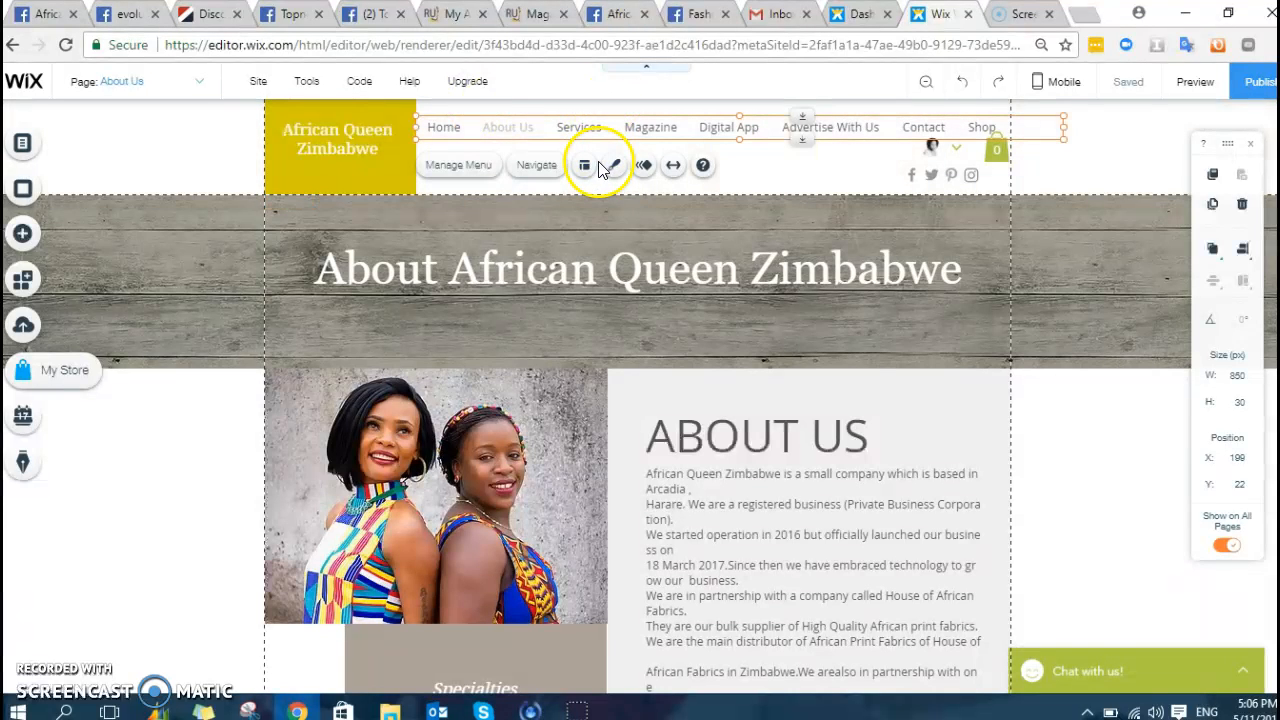
{"action": "left_click", "coordinate": [203, 89]}
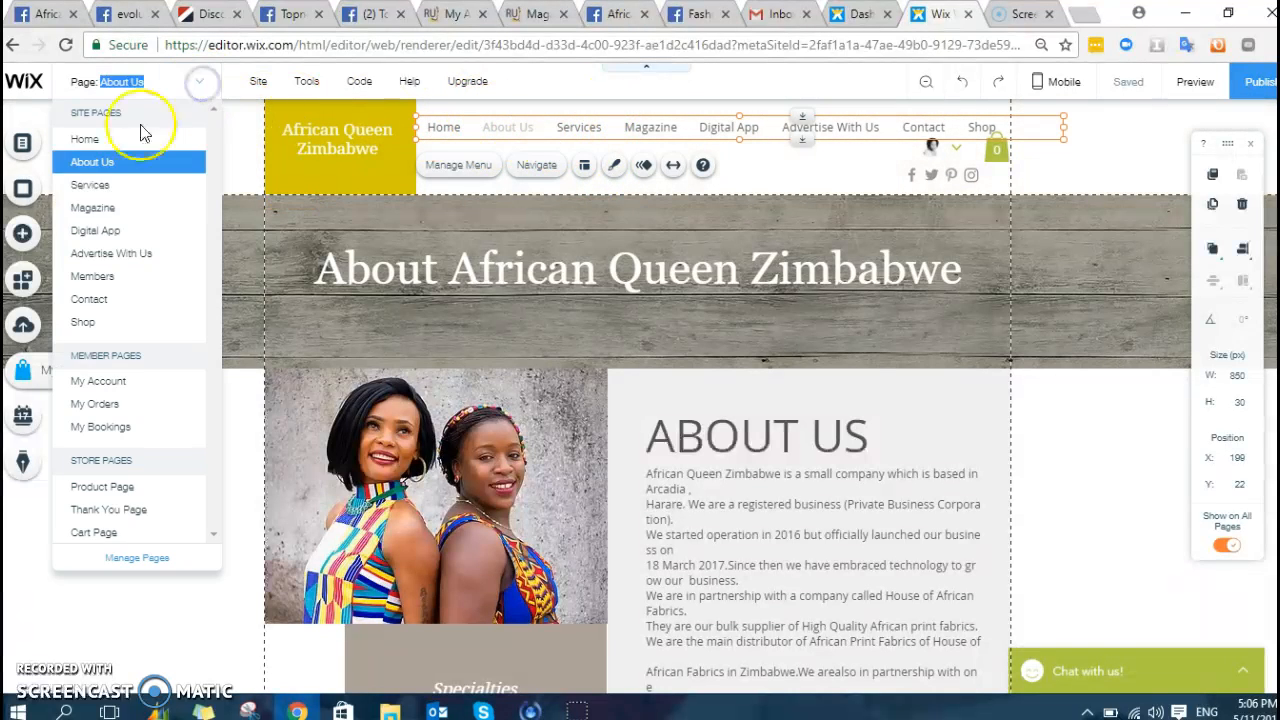
{"action": "left_click", "coordinate": [116, 191]}
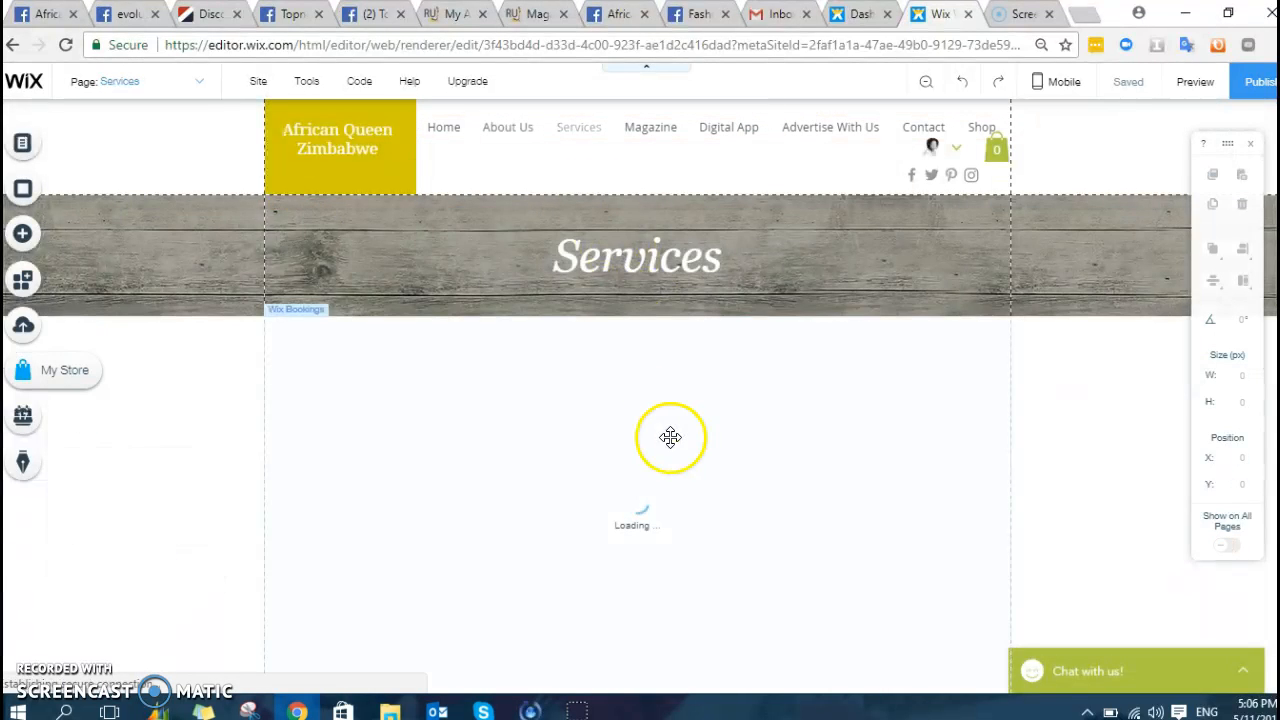
{"action": "scroll", "coordinate": [684, 424], "scroll_direction": "down", "scroll_amount": 1}
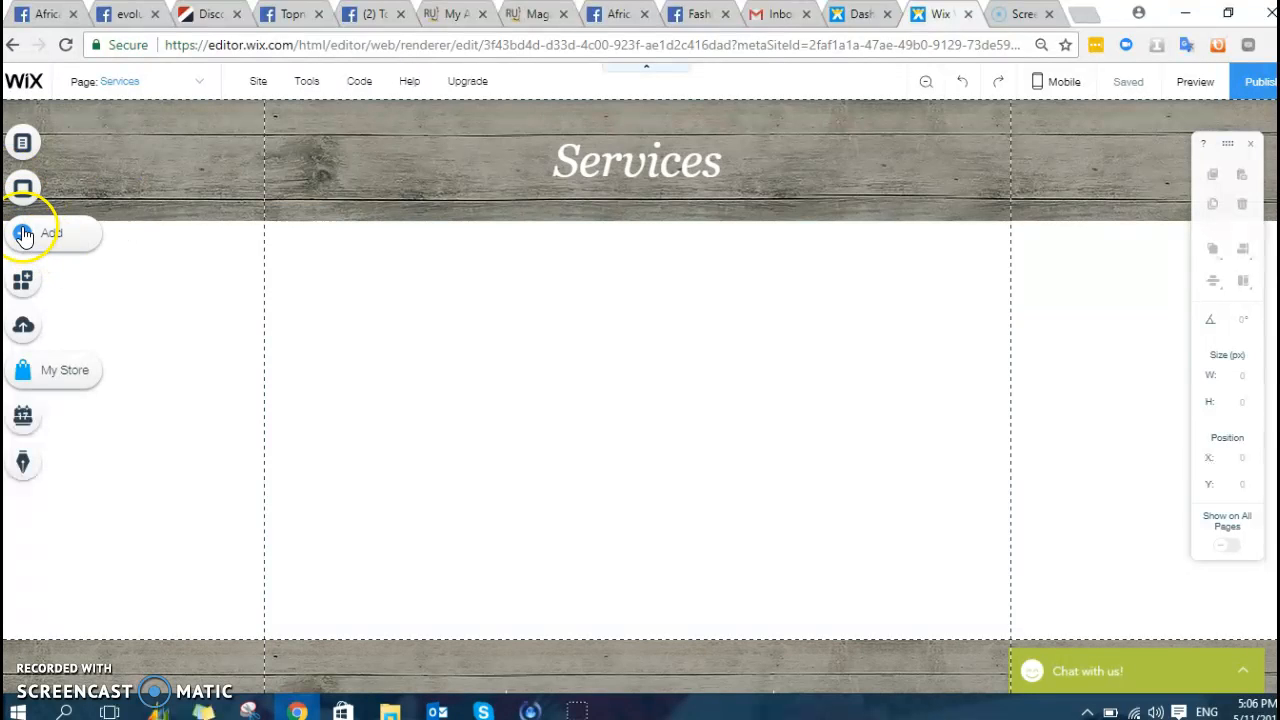
{"action": "scroll", "coordinate": [266, 400], "scroll_direction": "down", "scroll_amount": 2}
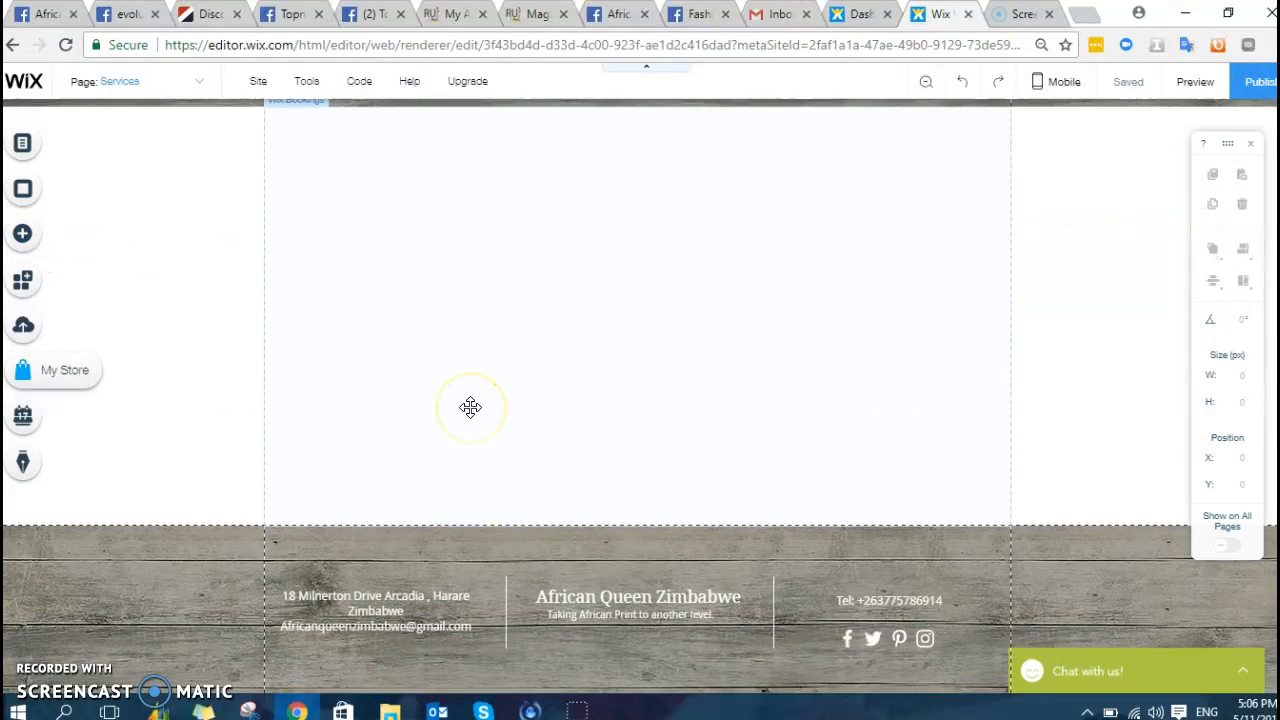
{"action": "scroll", "coordinate": [470, 407], "scroll_direction": "up", "scroll_amount": 2}
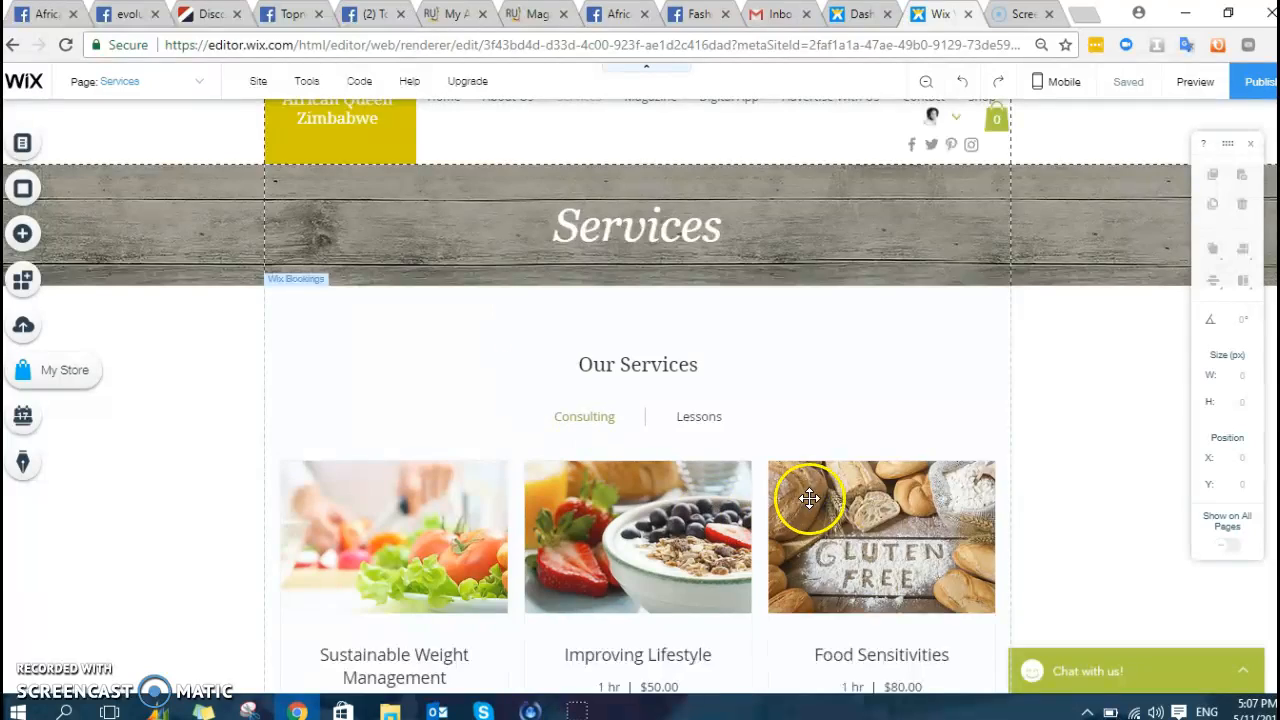
{"action": "scroll", "coordinate": [809, 498], "scroll_direction": "down", "scroll_amount": 3}
{"action": "scroll", "coordinate": [791, 400], "scroll_direction": "down", "scroll_amount": 4}
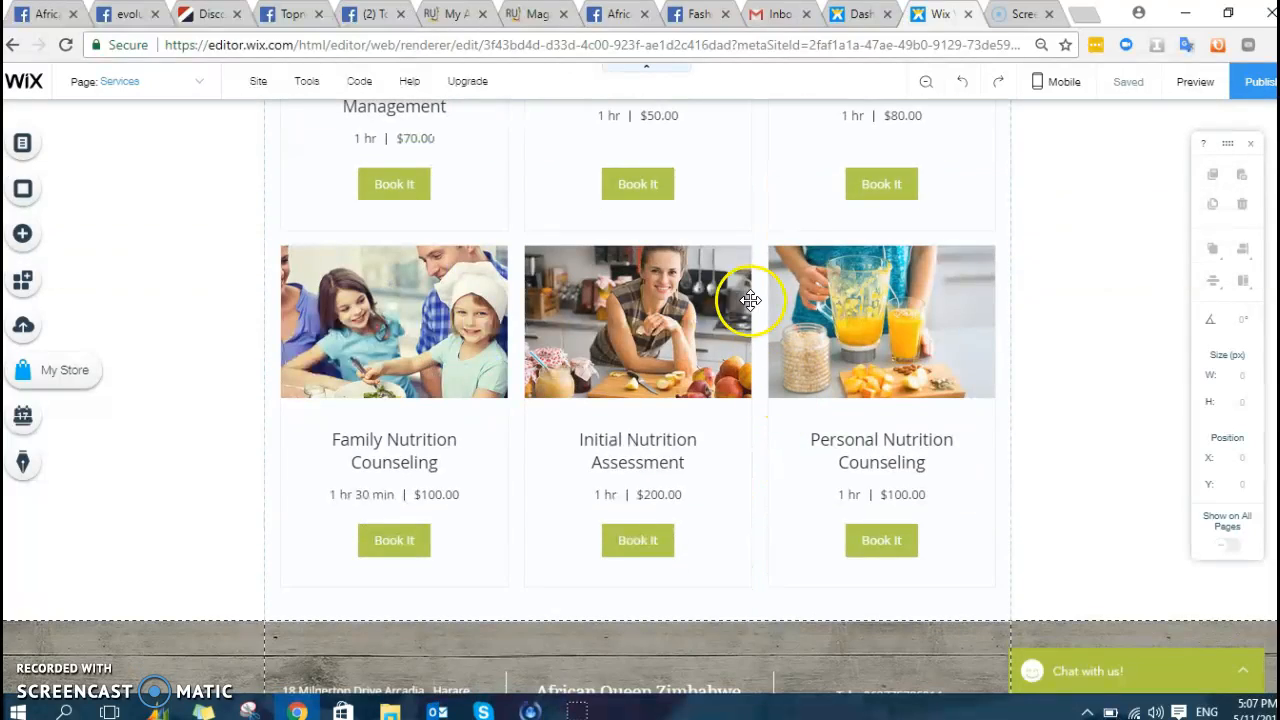
{"action": "scroll", "coordinate": [750, 300], "scroll_direction": "up", "scroll_amount": 5}
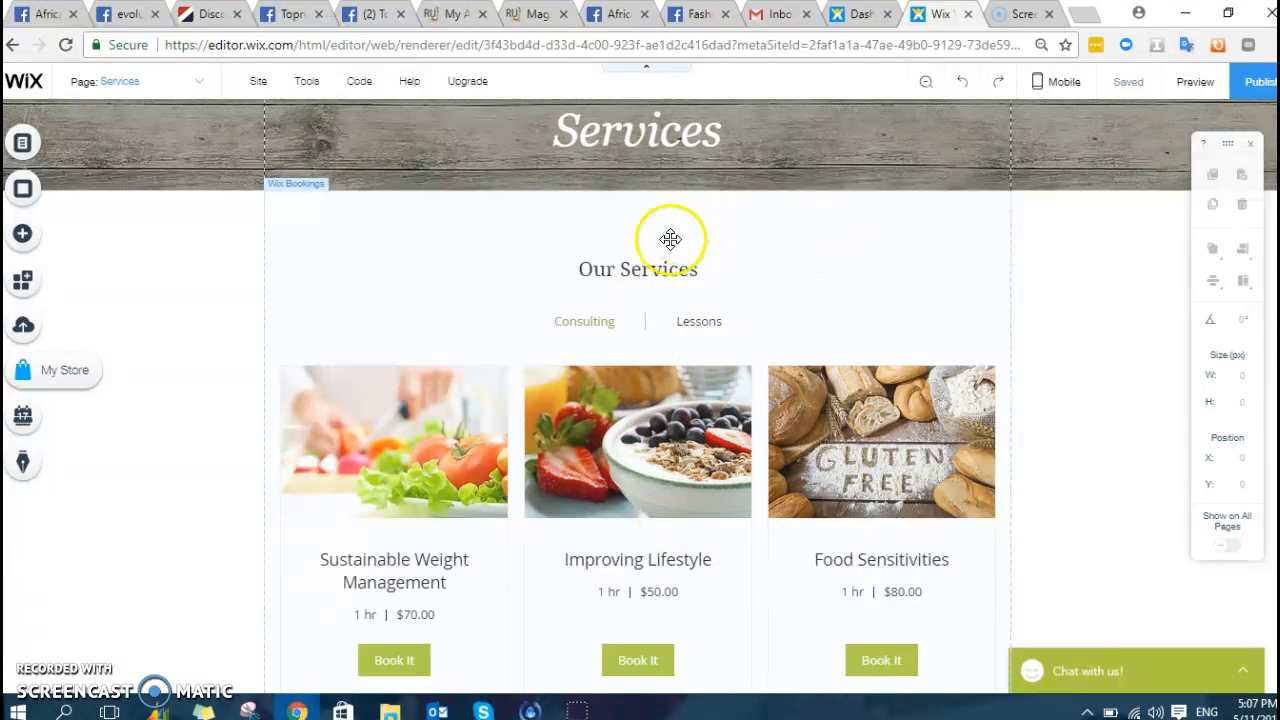
{"action": "scroll", "coordinate": [650, 290], "scroll_direction": "down", "scroll_amount": 3}
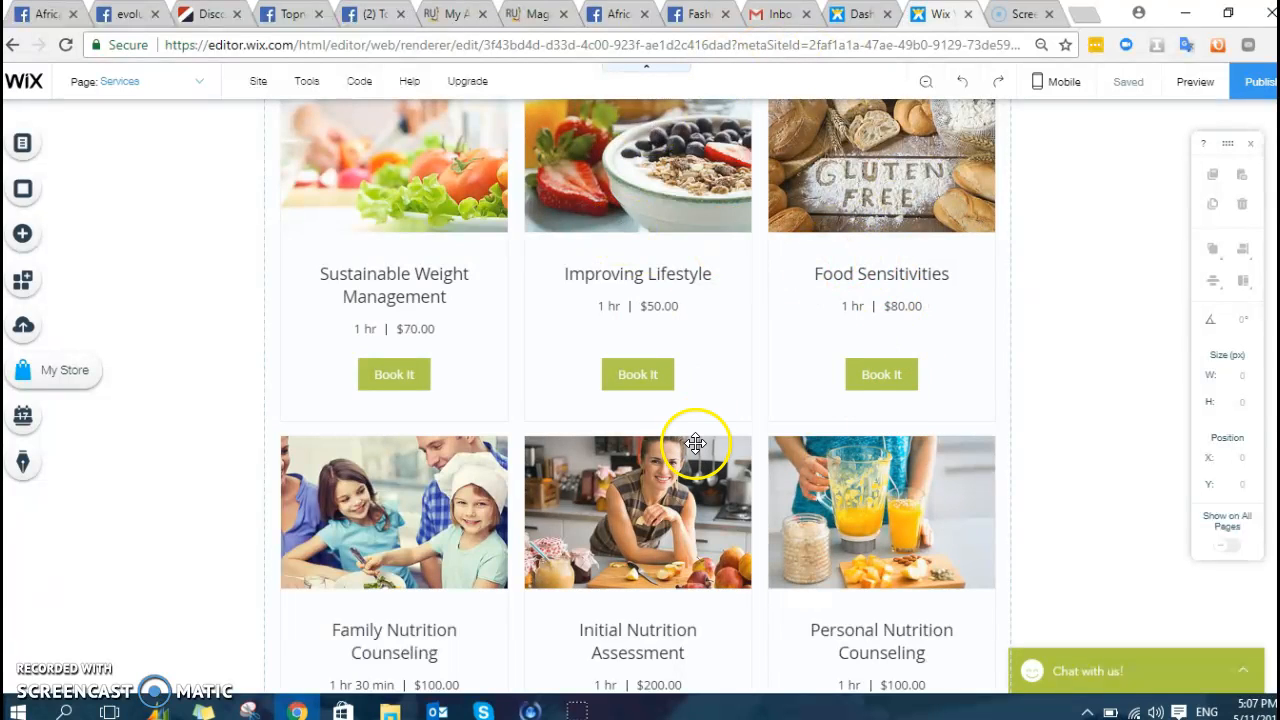
{"action": "scroll", "coordinate": [698, 420], "scroll_direction": "up", "scroll_amount": 3}
{"action": "scroll", "coordinate": [698, 420], "scroll_direction": "down", "scroll_amount": 3}
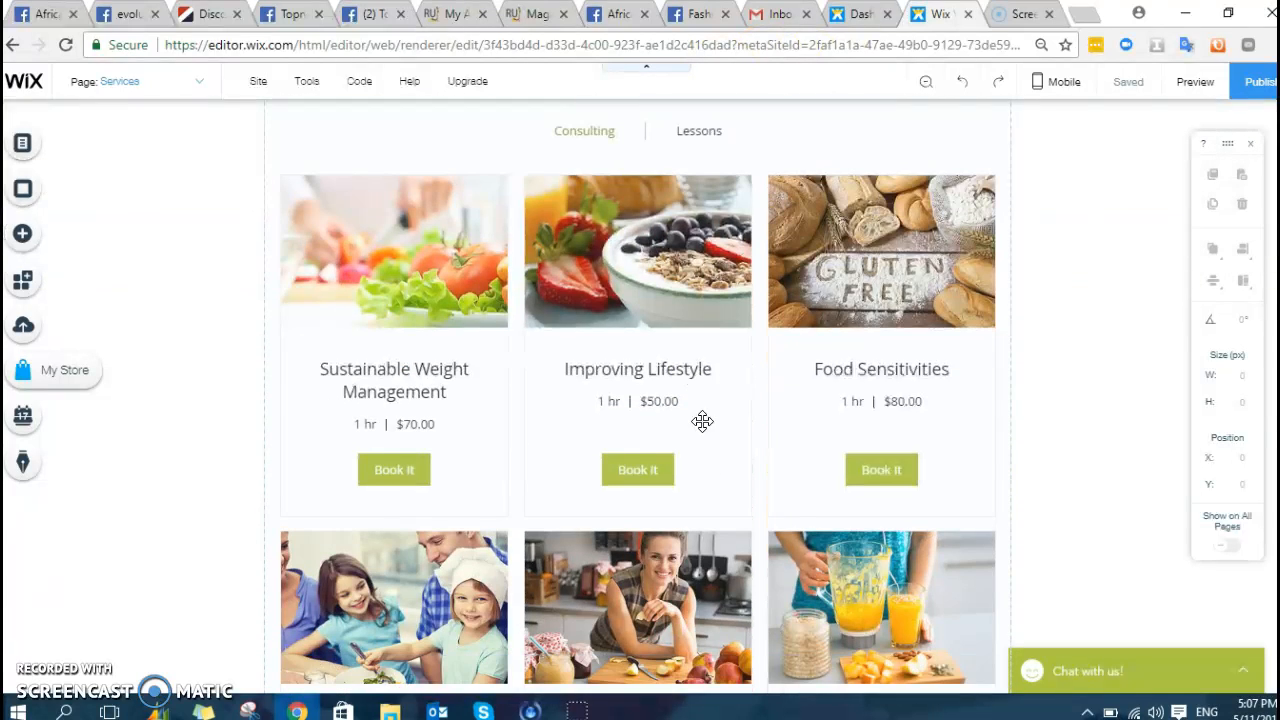
{"action": "left_click", "coordinate": [378, 380]}
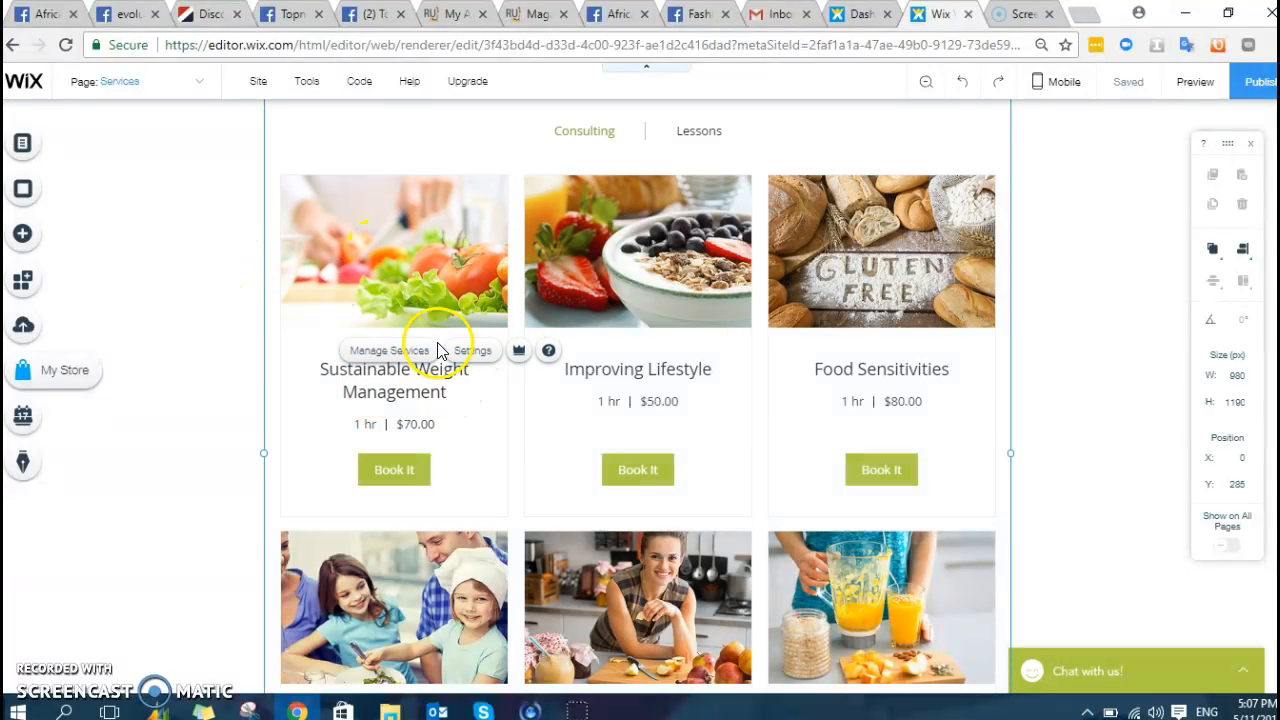
- Open the Edit form for the Sustainable Weight Management service in Manage Services
{"action": "left_click", "coordinate": [387, 351]}
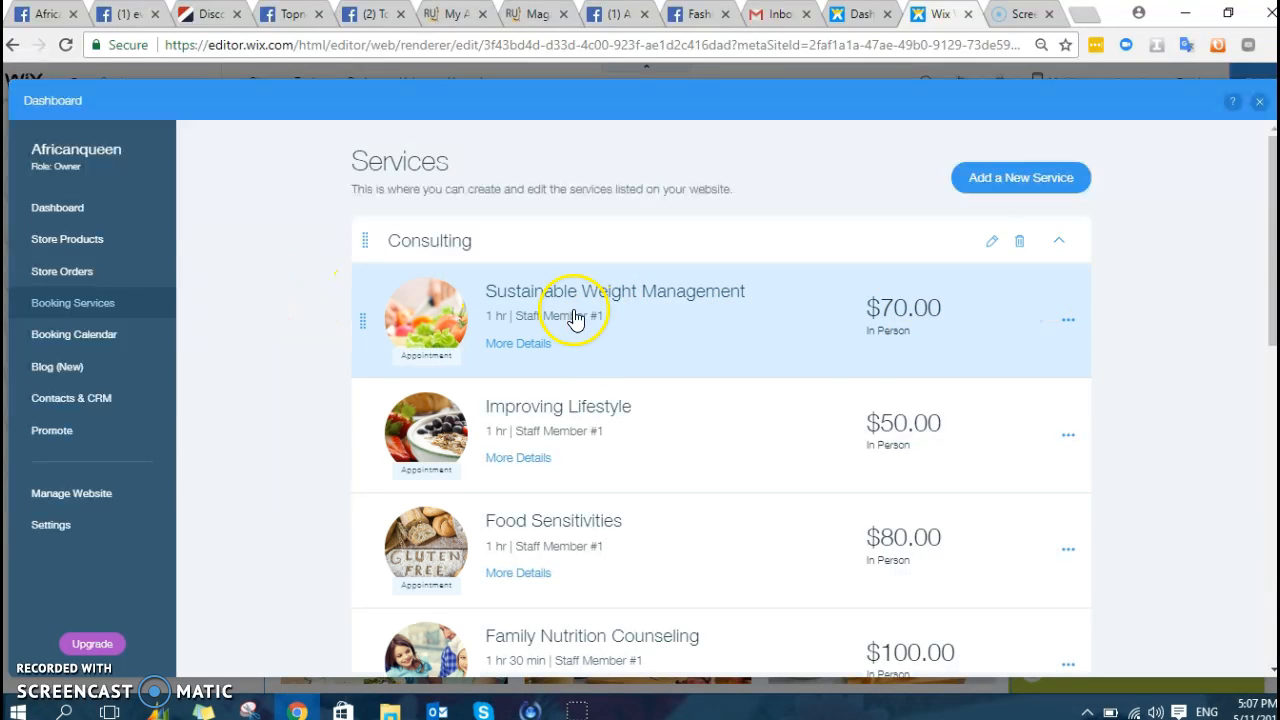
{"action": "left_click", "coordinate": [1066, 321]}
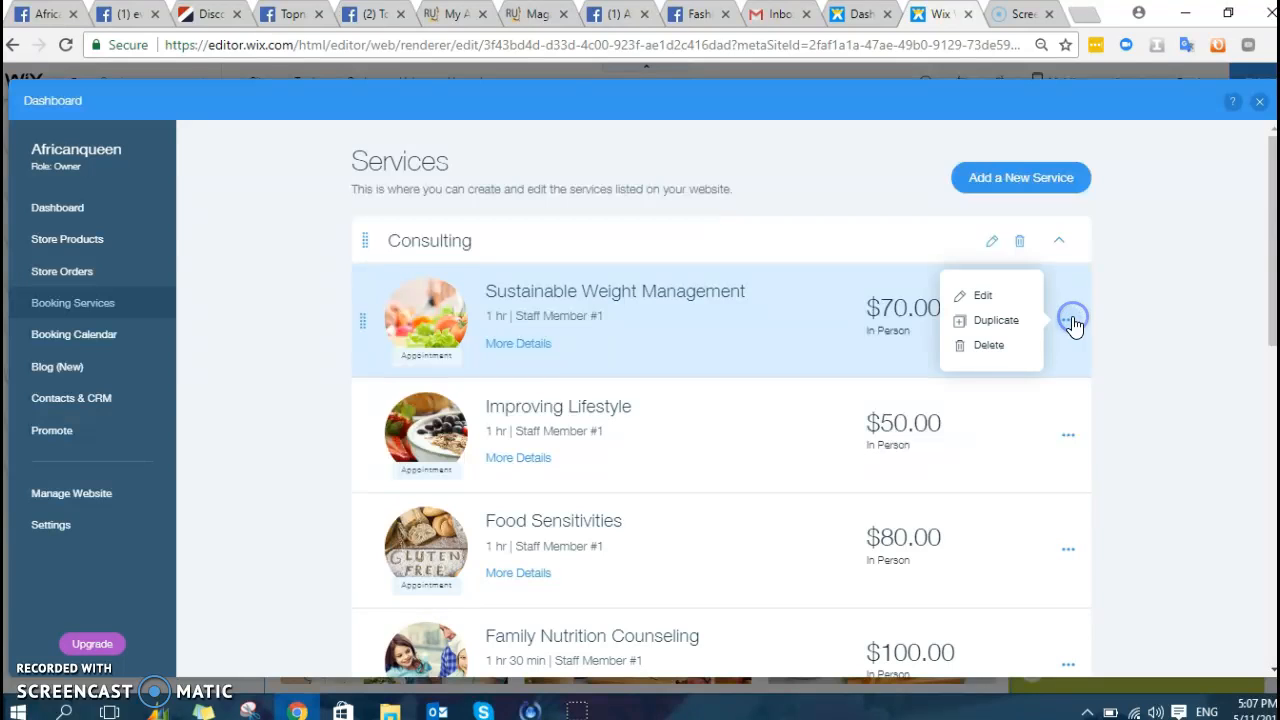
{"action": "left_click", "coordinate": [984, 297]}
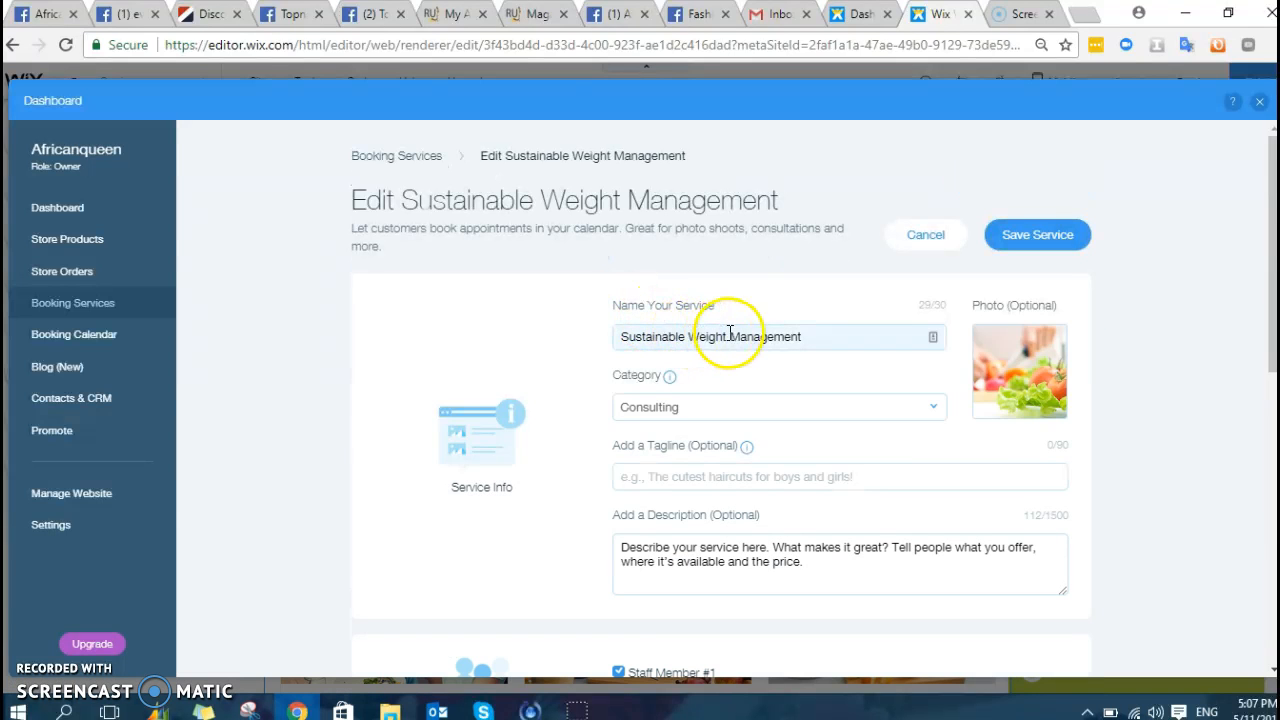
{"action": "left_click", "coordinate": [730, 332]}
- Rename the service to 'Tailoring' in Consulting, with the description 'We make finished products'
{"action": "triple_click", "coordinate": [730, 332]}
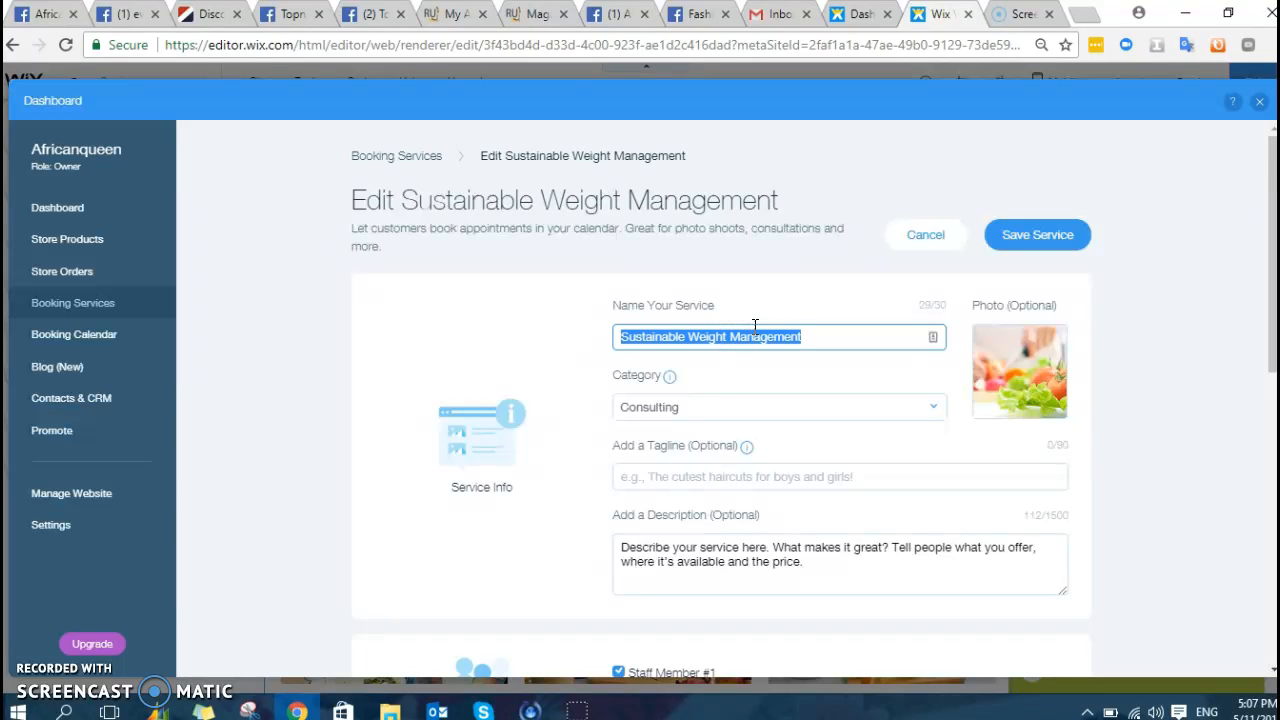
{"action": "type", "text": "Tailoring"}
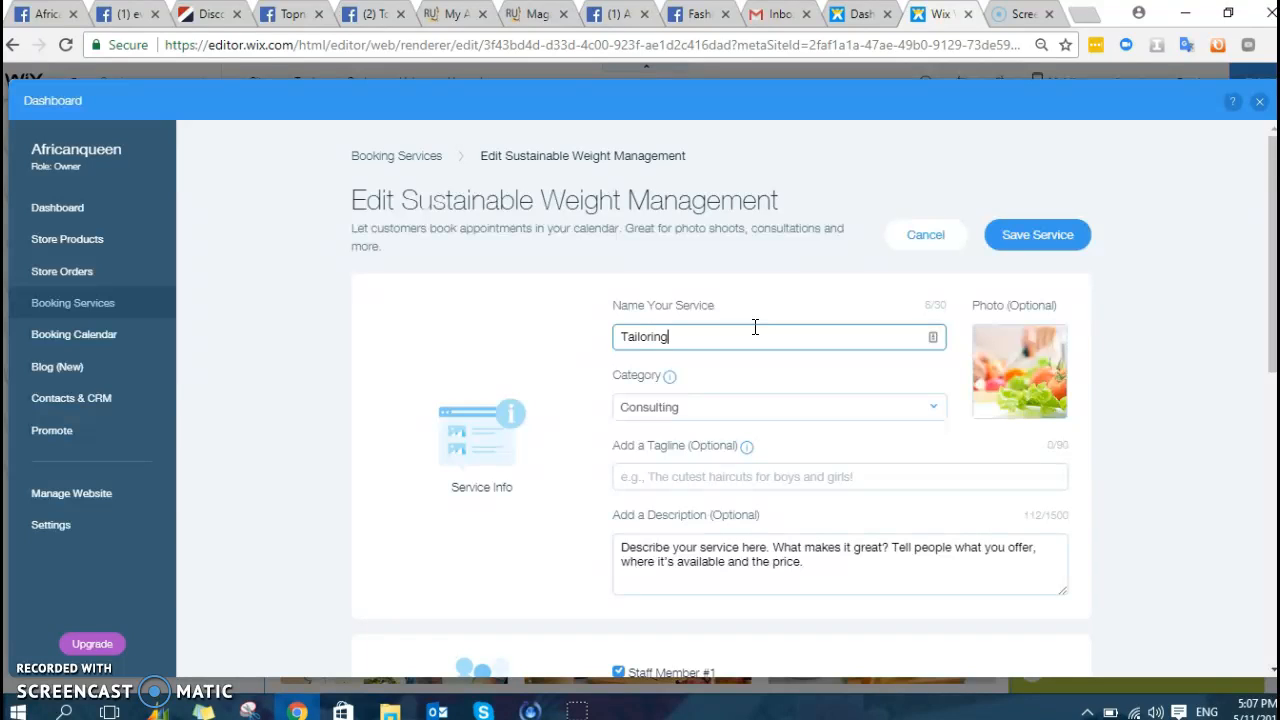
{"action": "left_click", "coordinate": [726, 410]}
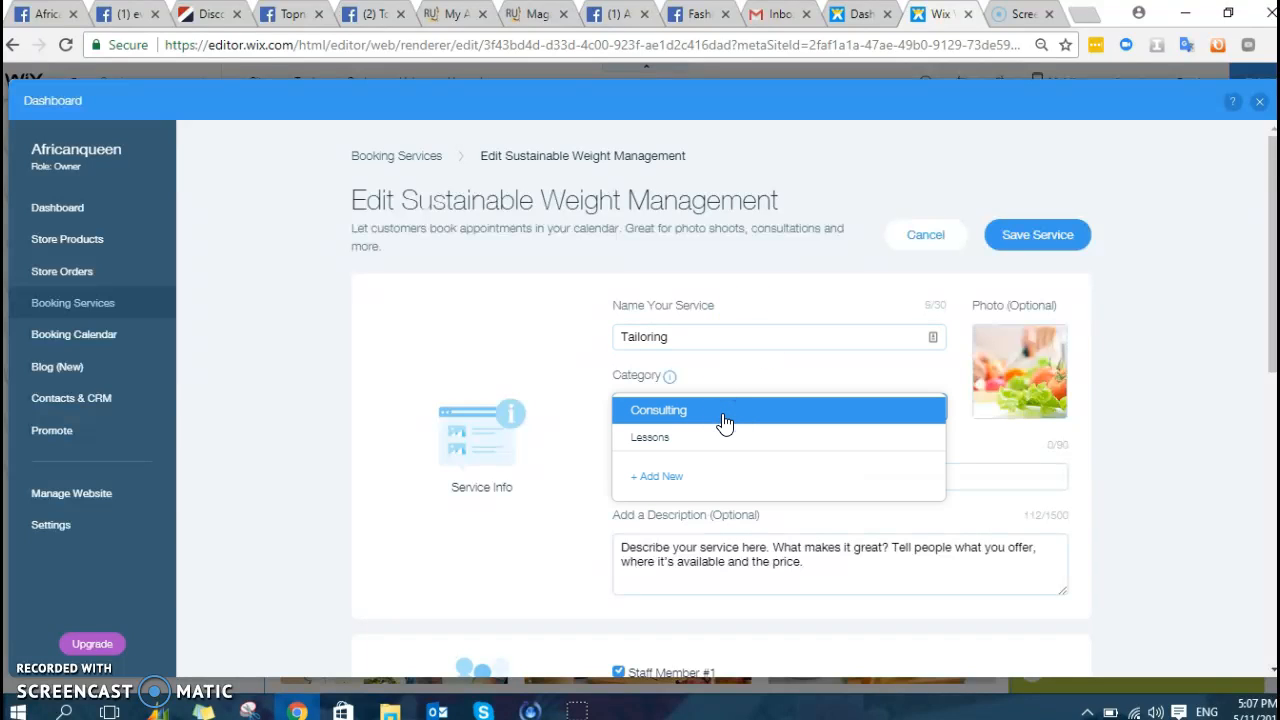
{"action": "left_click", "coordinate": [712, 418]}
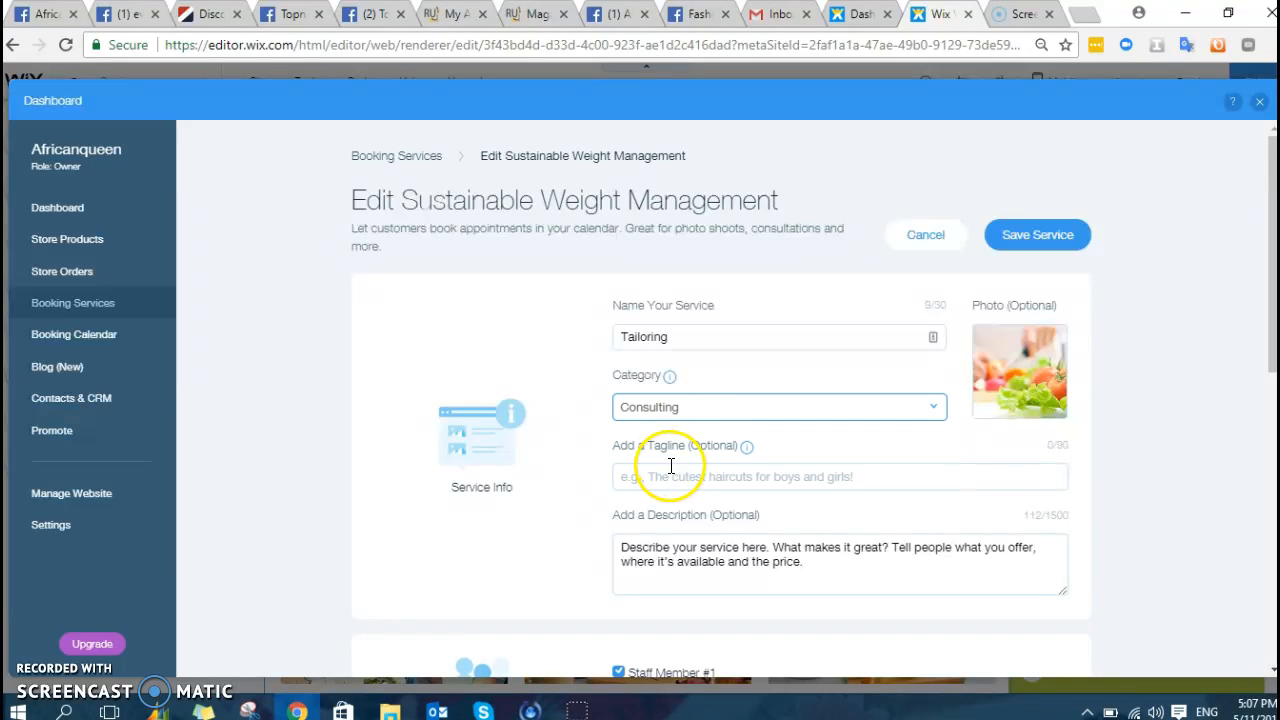
{"action": "triple_click", "coordinate": [716, 563]}
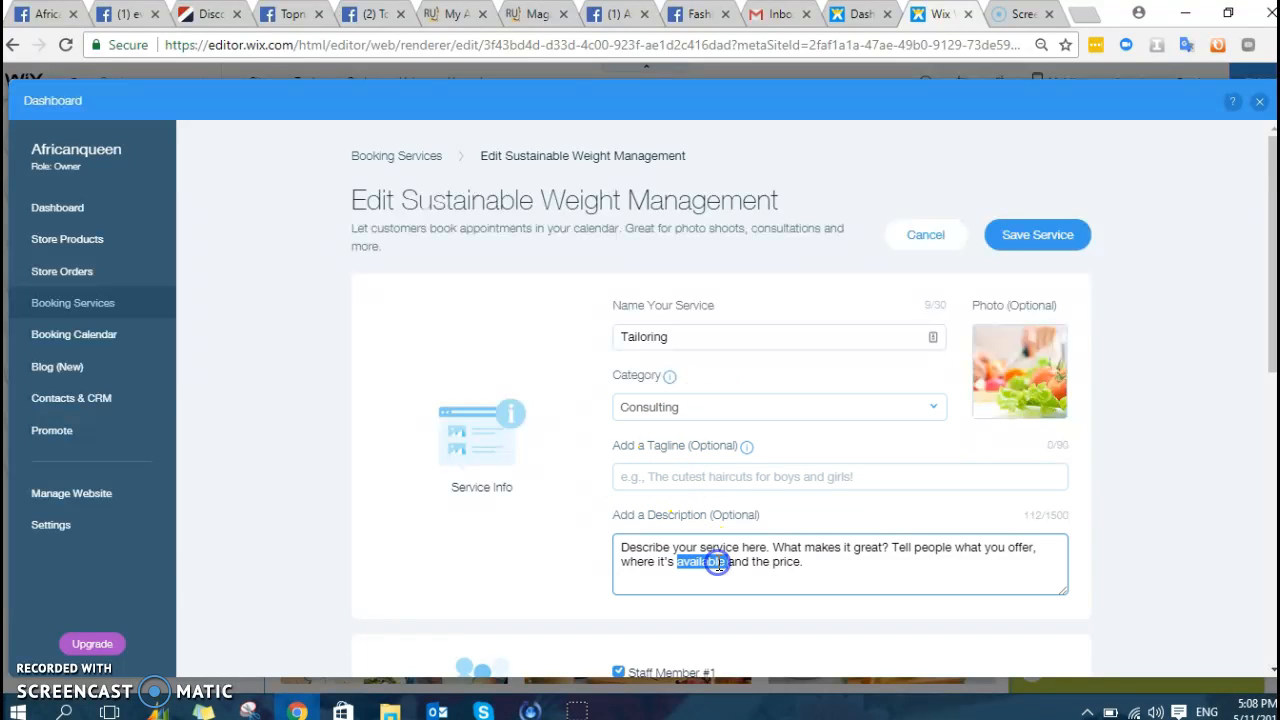
{"action": "type", "text": "We make finished products"}
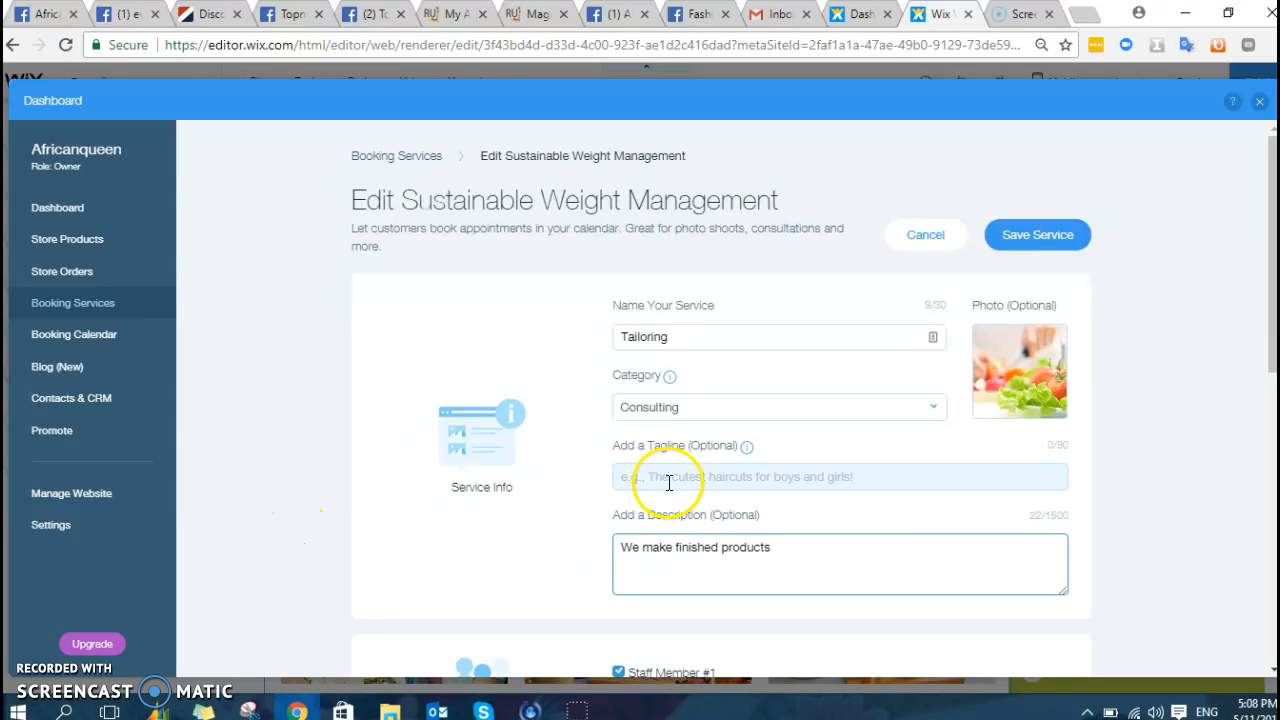
{"action": "scroll", "coordinate": [790, 482], "scroll_direction": "down", "scroll_amount": 1}
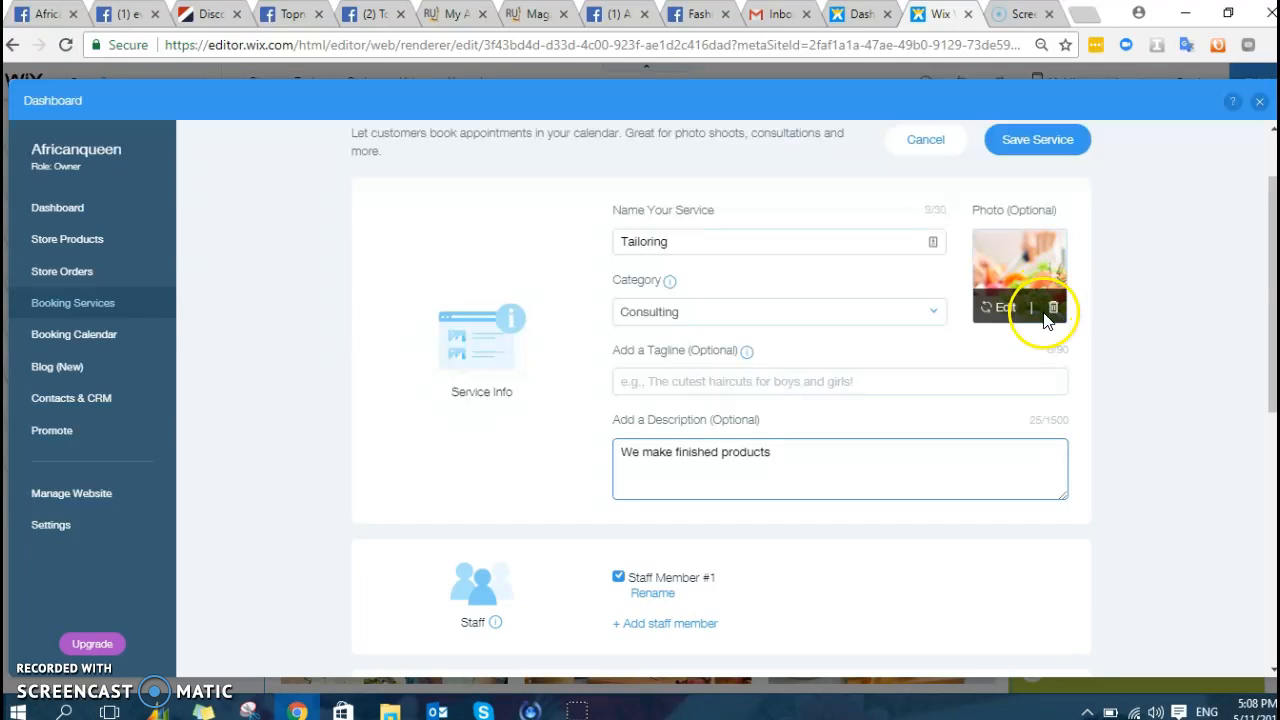
{"action": "left_click", "coordinate": [1008, 309]}
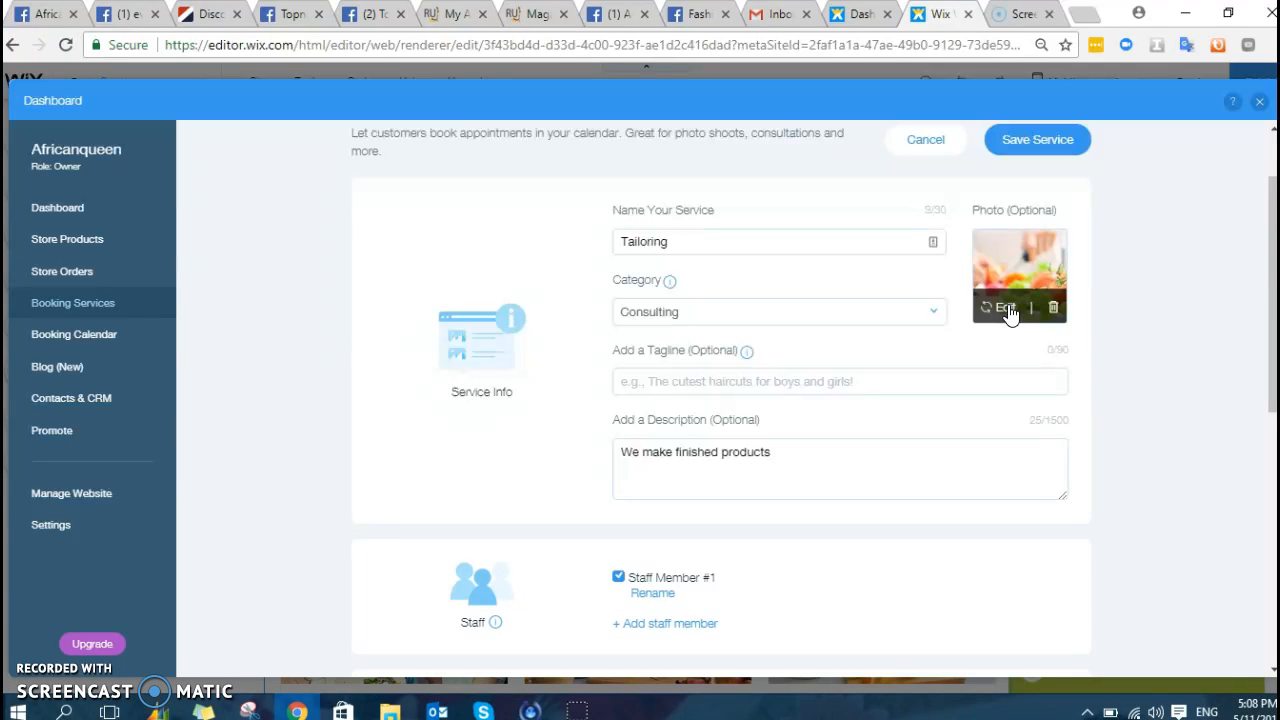
- Apply the _MG_0187.jpg African-print photo to the Tailoring service
{"action": "left_click", "coordinate": [1008, 309]}
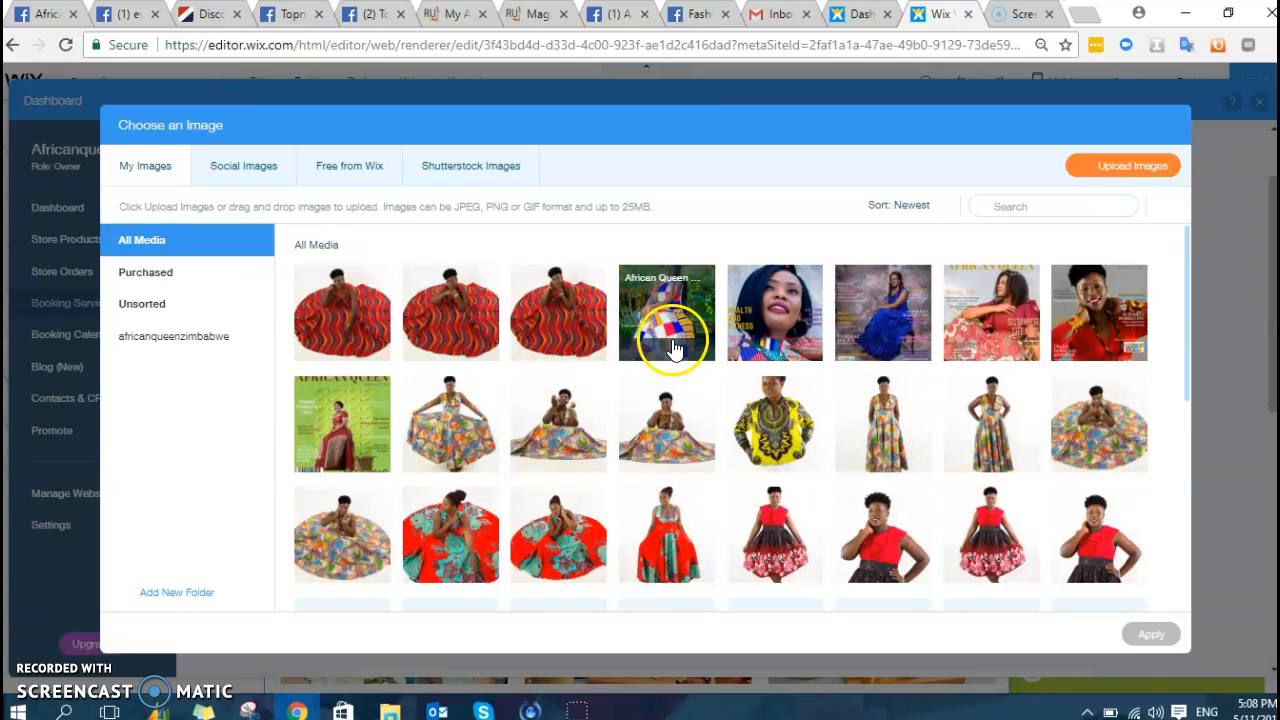
{"action": "scroll", "coordinate": [400, 435], "scroll_direction": "down", "scroll_amount": 5}
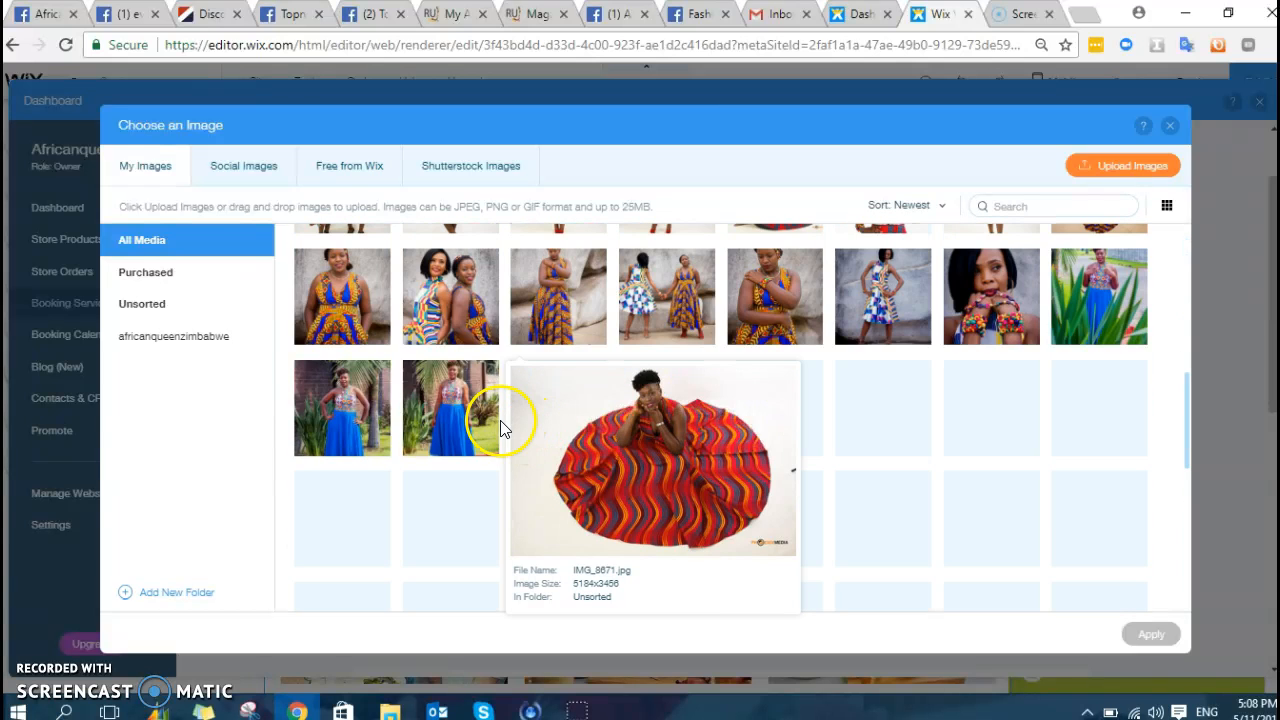
{"action": "left_click", "coordinate": [763, 300]}
{"action": "left_click", "coordinate": [1154, 634]}
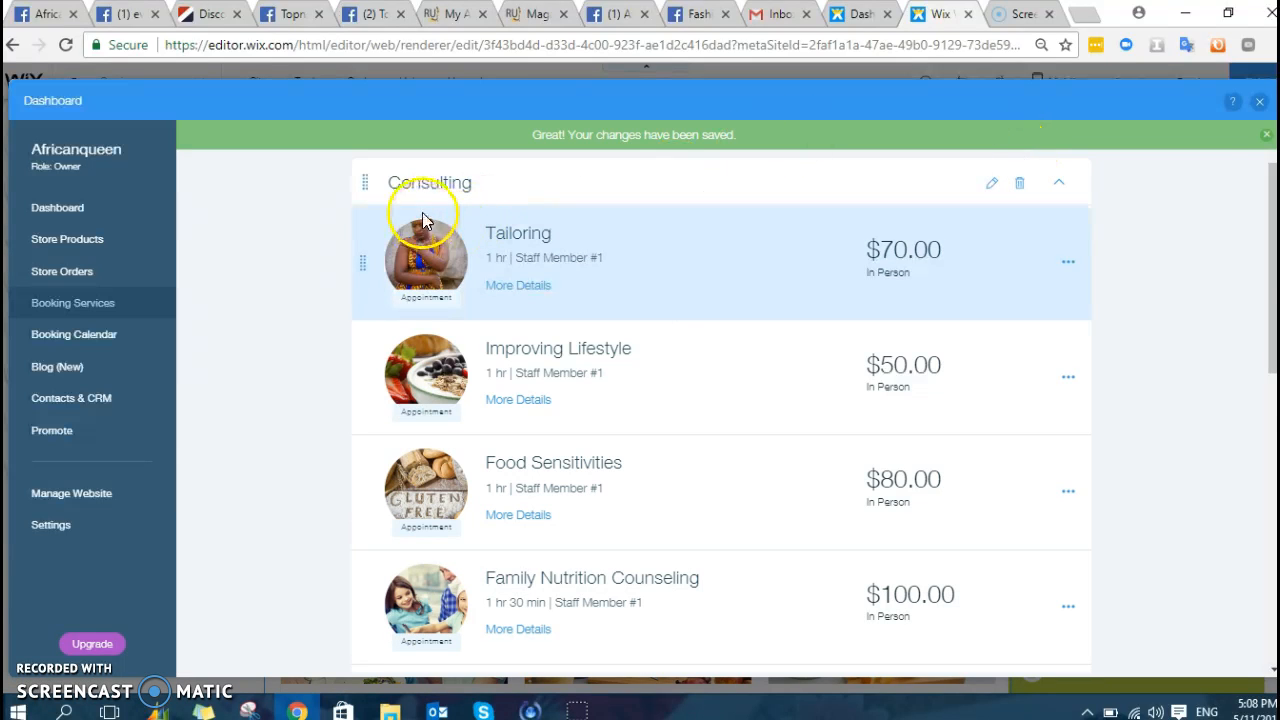
- Check the services list, then leave the dashboard for the editor's Services page
{"action": "scroll", "coordinate": [930, 370], "scroll_direction": "down", "scroll_amount": 10}
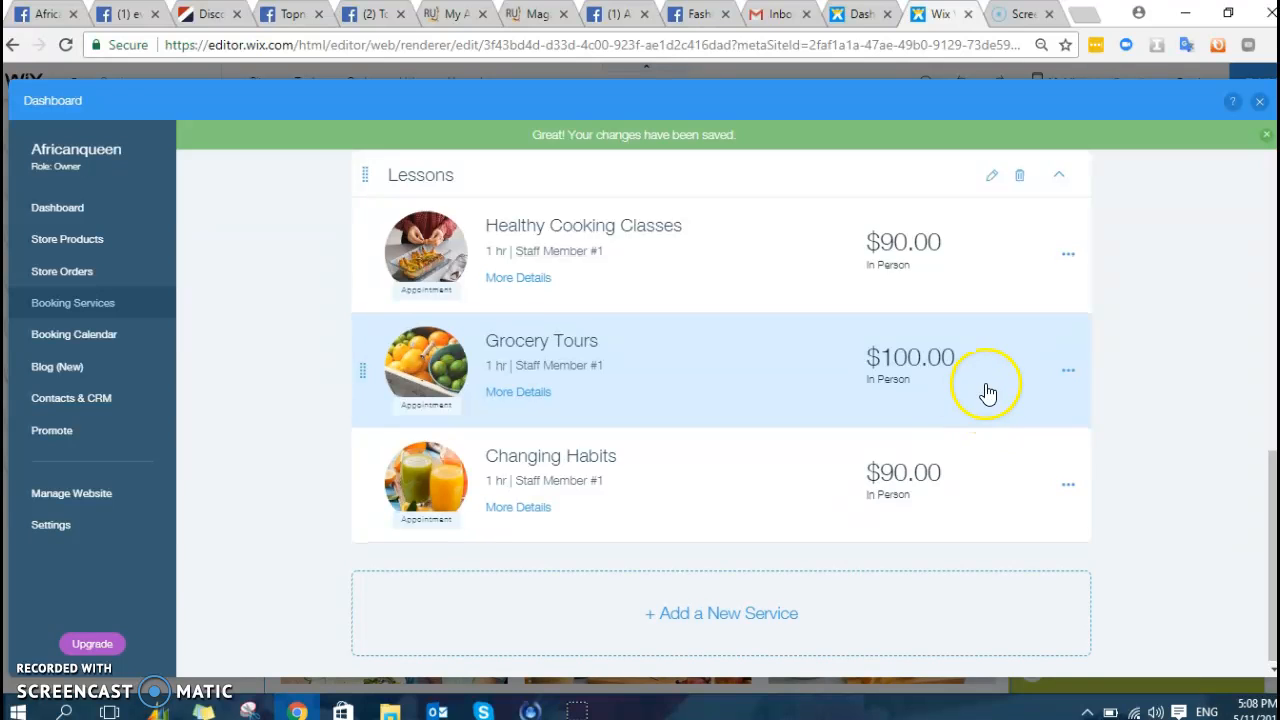
{"action": "scroll", "coordinate": [983, 391], "scroll_direction": "up", "scroll_amount": 10}
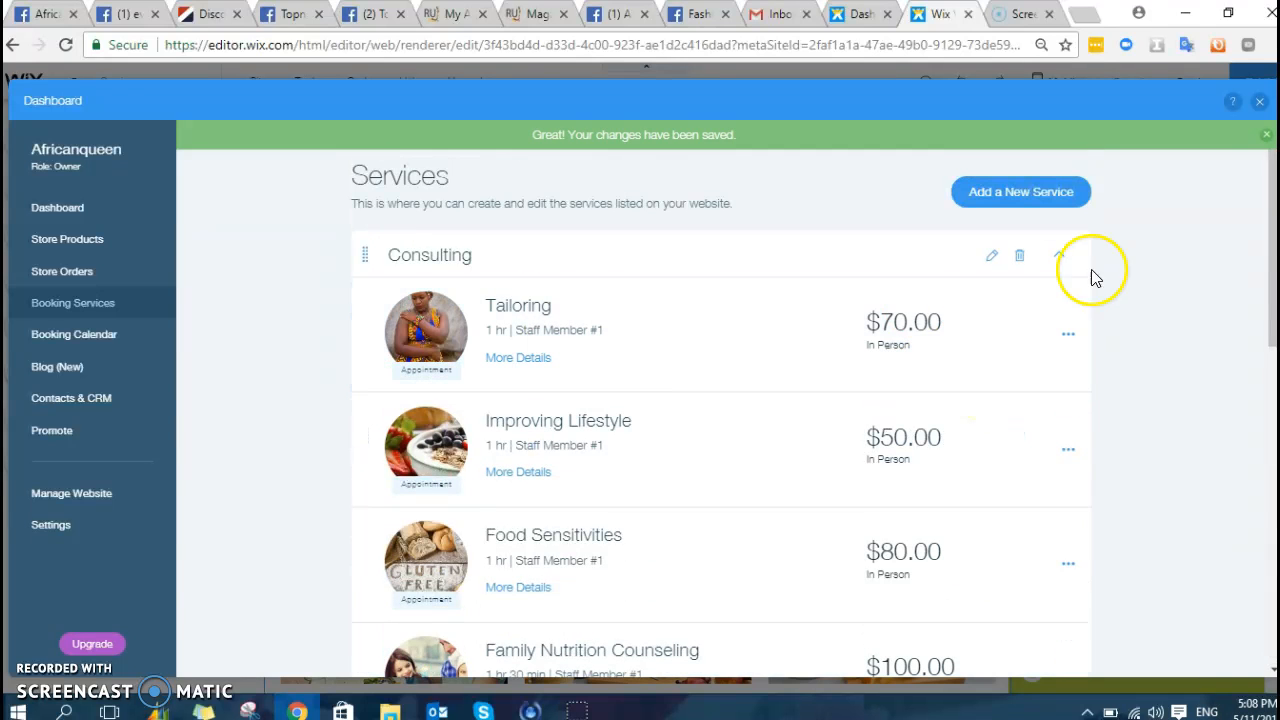
{"action": "left_click", "coordinate": [1259, 106]}
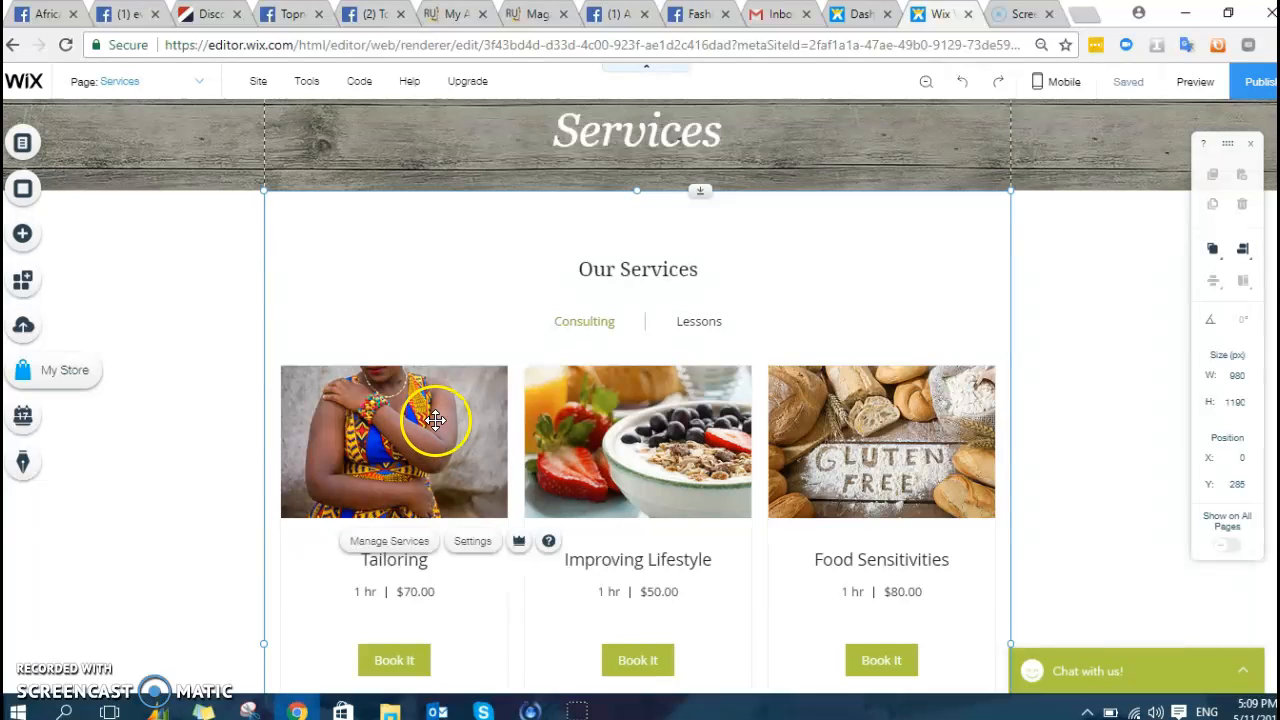
- Add a blank page named 'New Page' via Manage Pages, placed after Services
{"action": "left_click", "coordinate": [25, 237]}
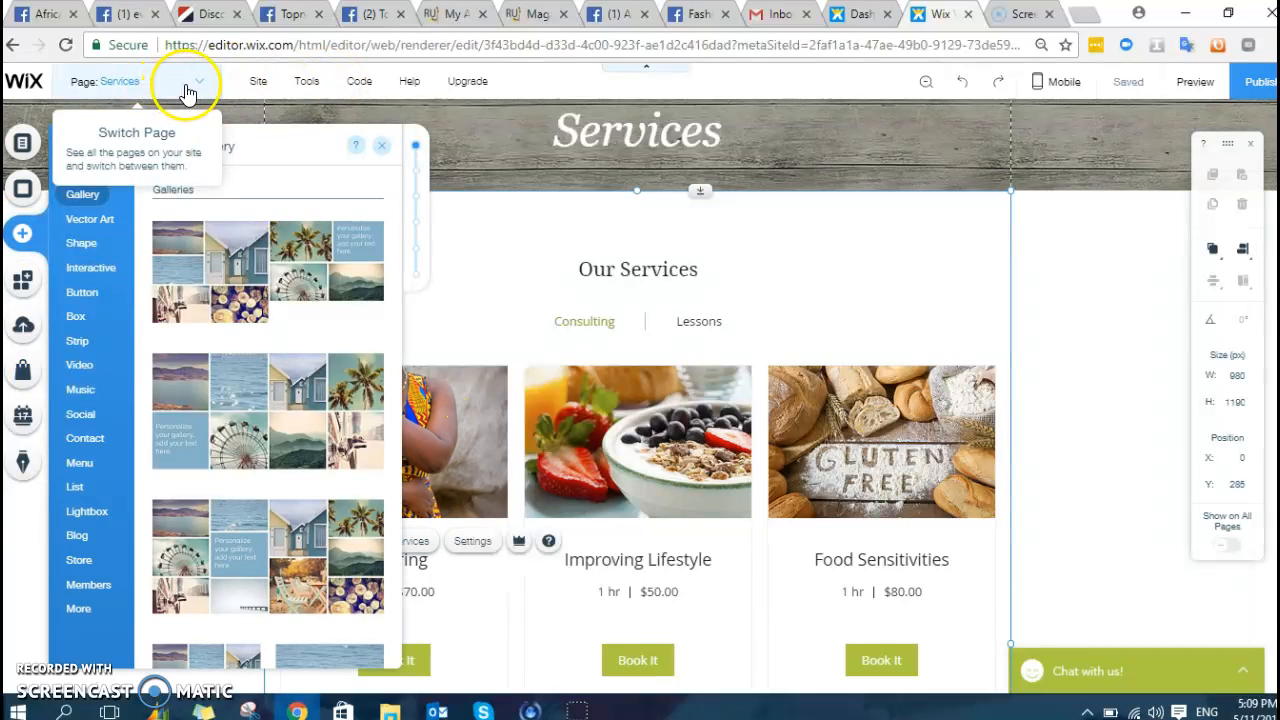
{"action": "left_click", "coordinate": [186, 90]}
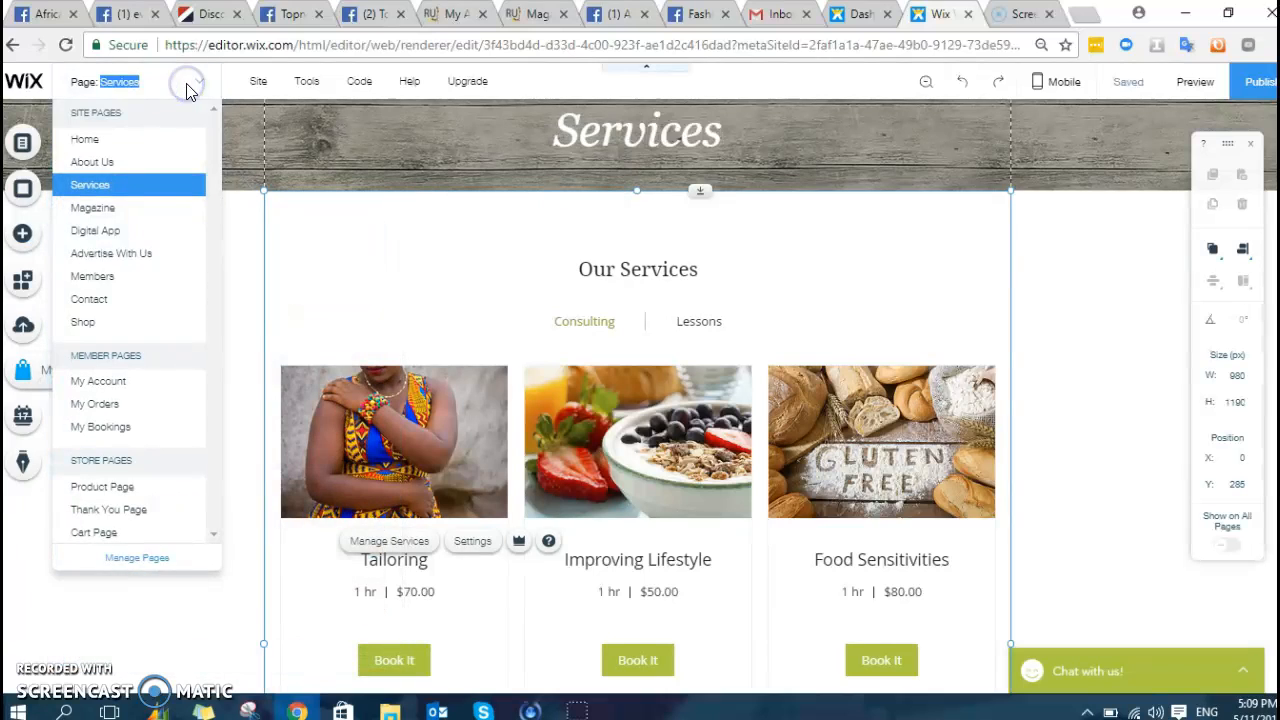
{"action": "left_click", "coordinate": [147, 560]}
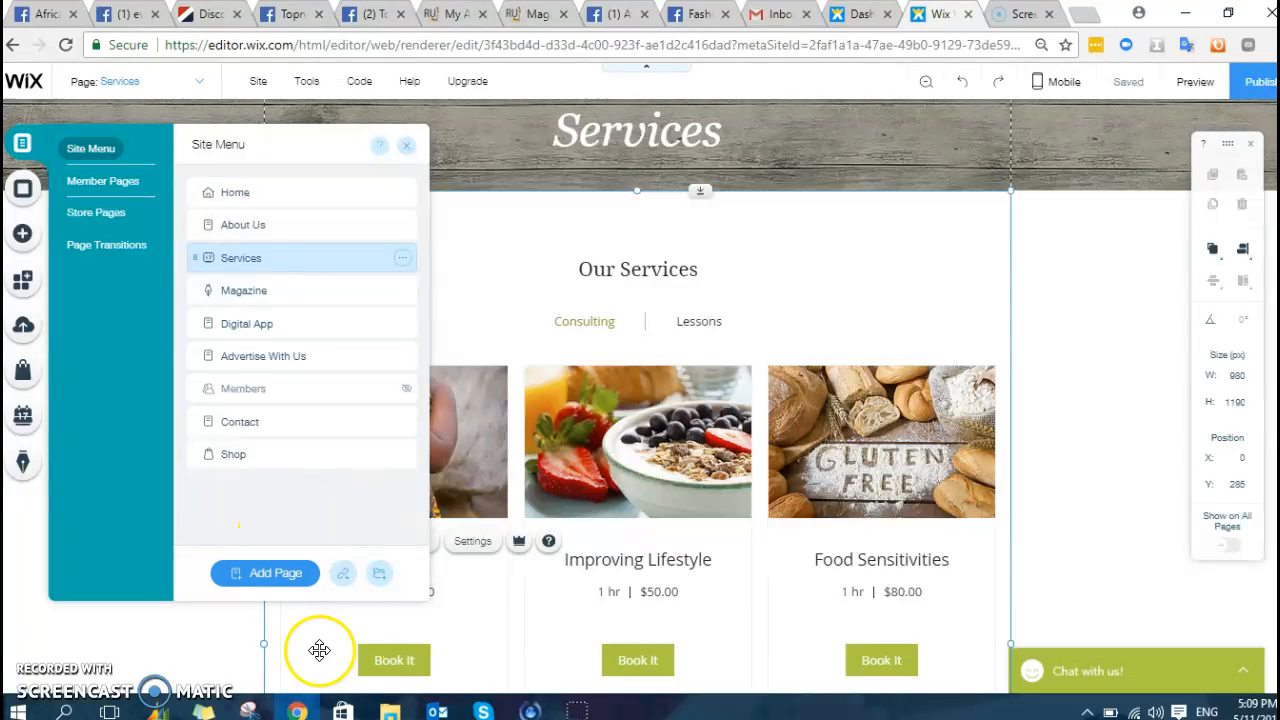
{"action": "left_click", "coordinate": [280, 573]}
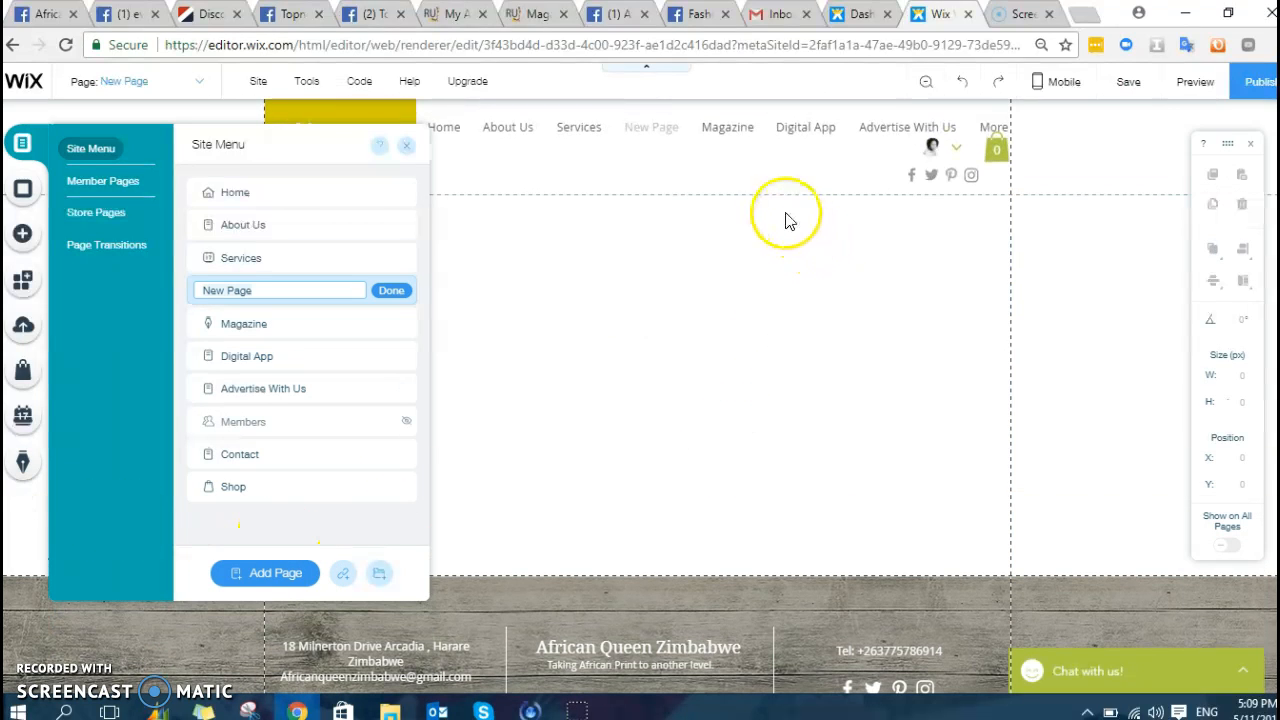
{"action": "left_click", "coordinate": [588, 443]}
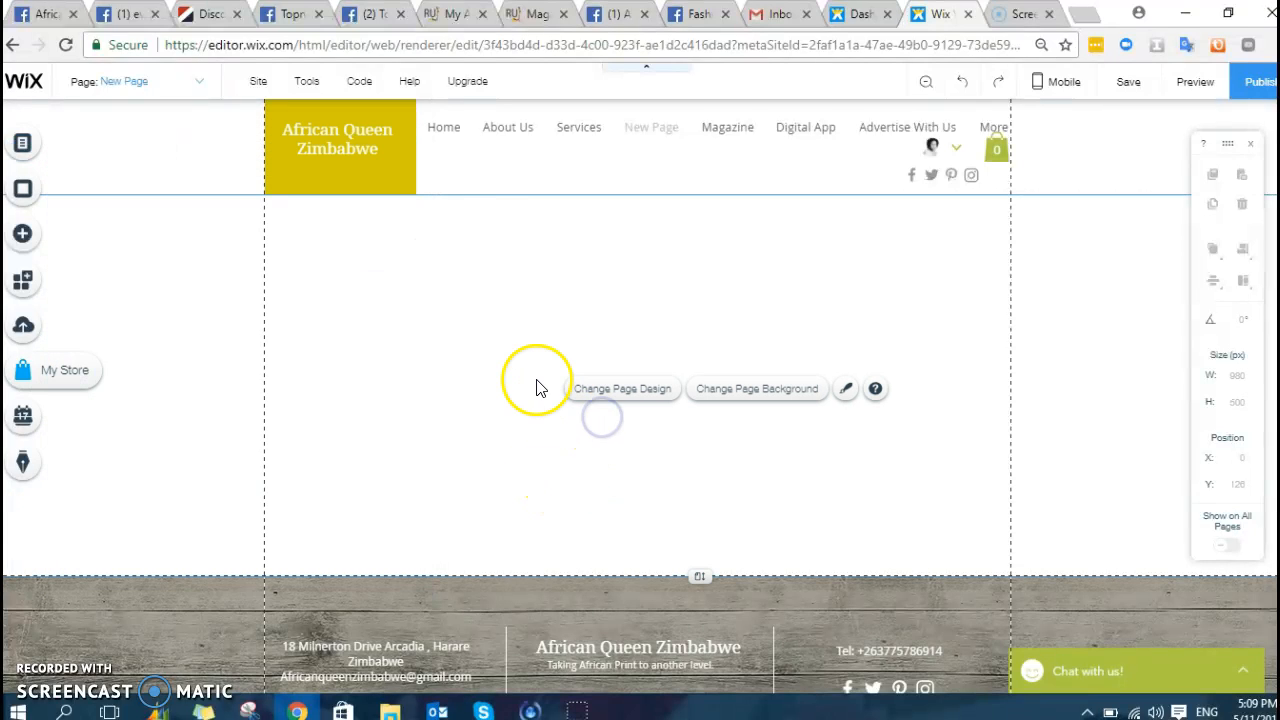
- Add the first themed contact form with Email, Name, Subject and Message fields
{"action": "left_click", "coordinate": [25, 226]}
{"action": "left_click", "coordinate": [85, 436]}
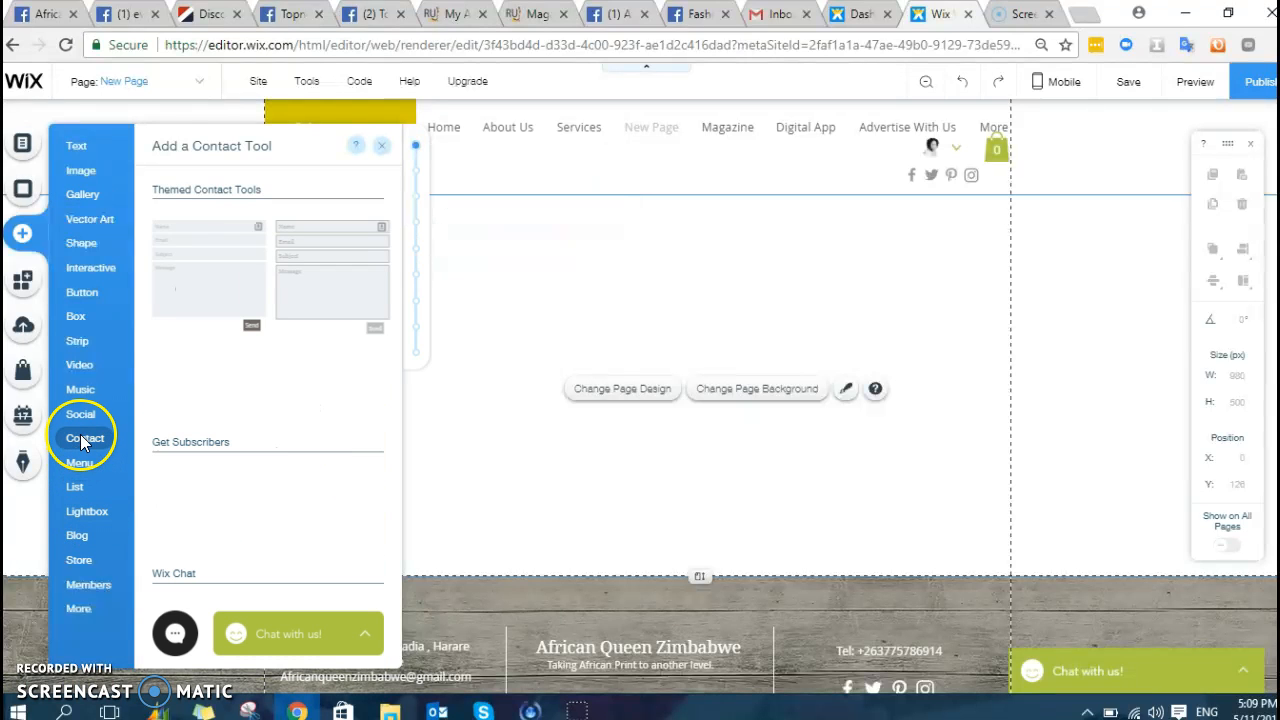
{"action": "left_click", "coordinate": [226, 290]}
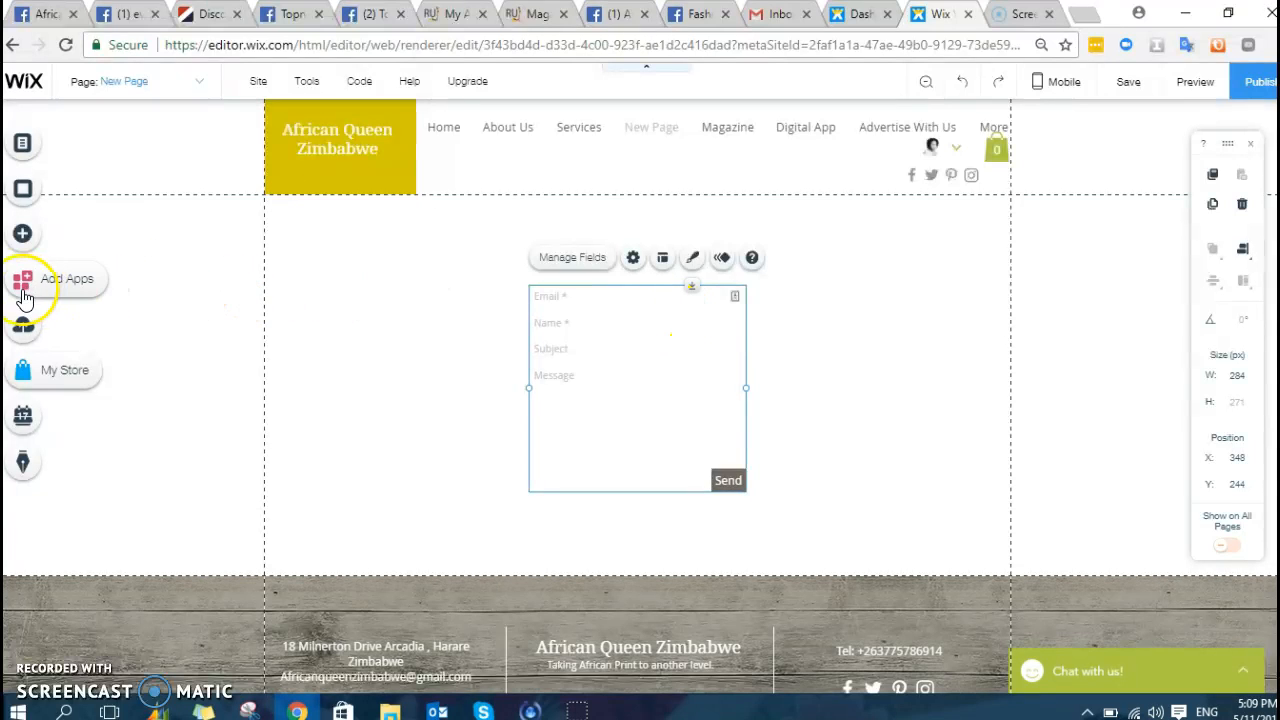
- Add the 'Add Your Title' strip to the page below the contact form
{"action": "left_click", "coordinate": [38, 235]}
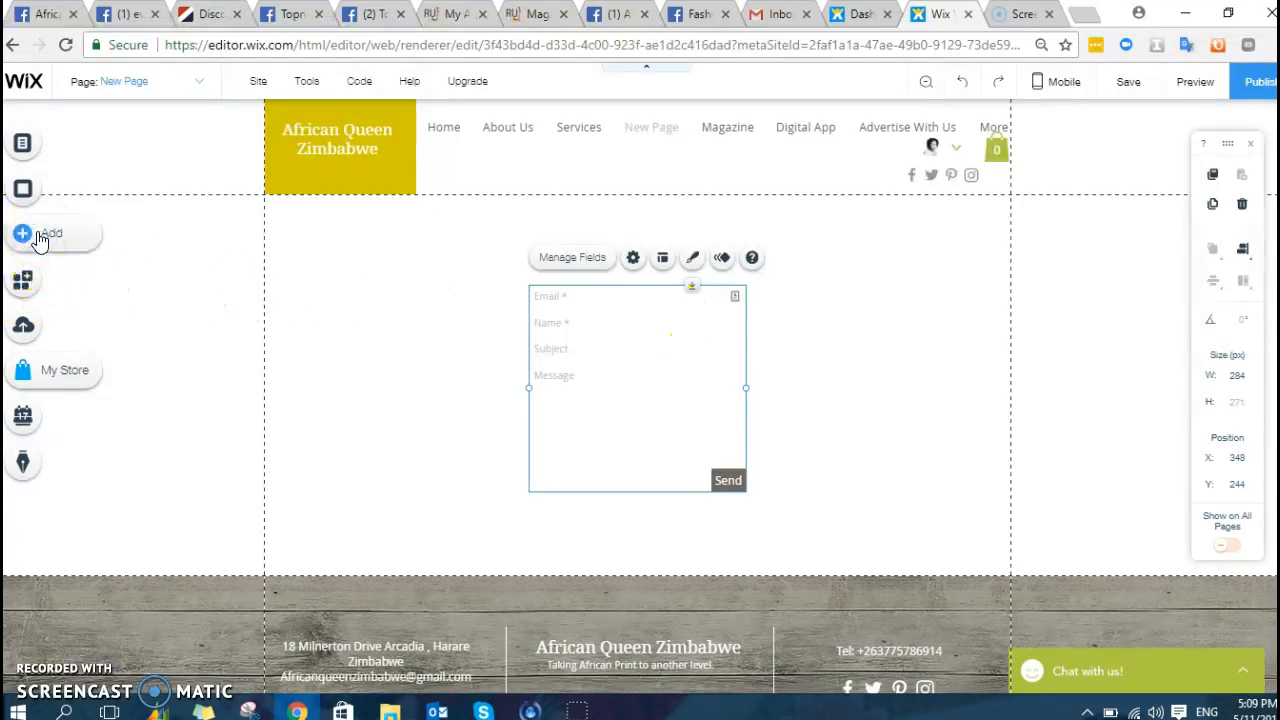
{"action": "left_click", "coordinate": [79, 368]}
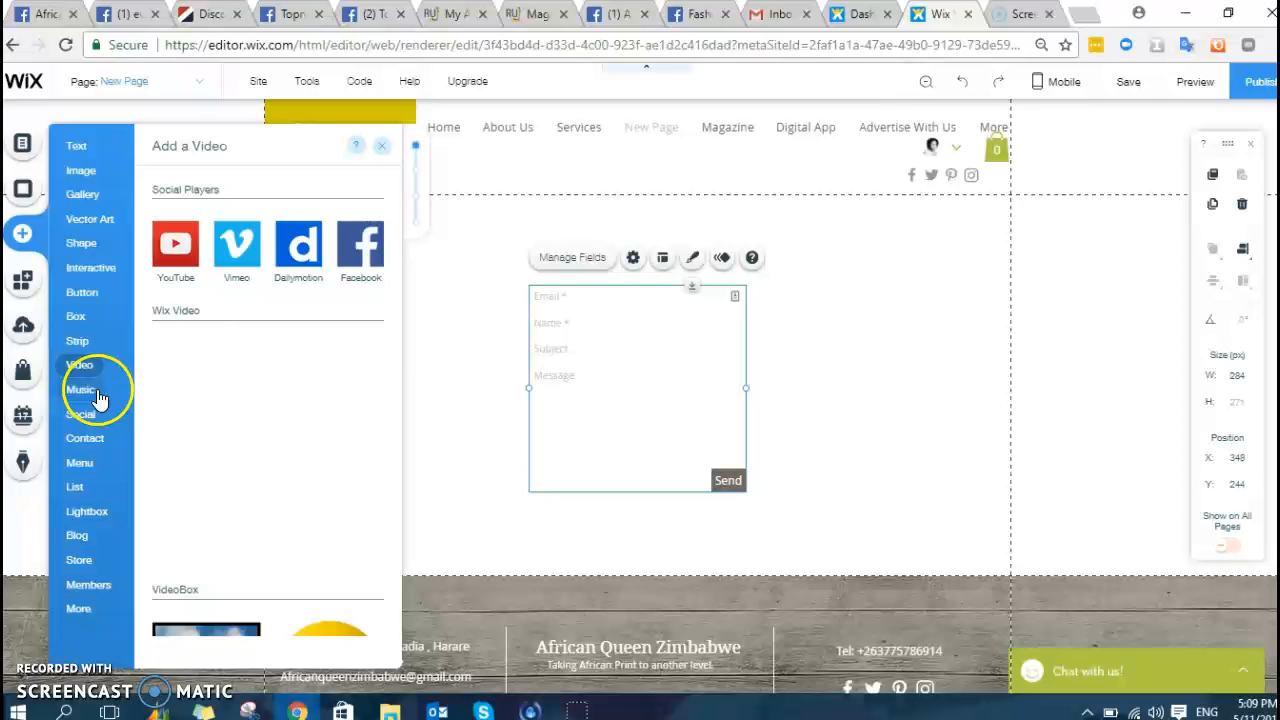
{"action": "left_click", "coordinate": [80, 340]}
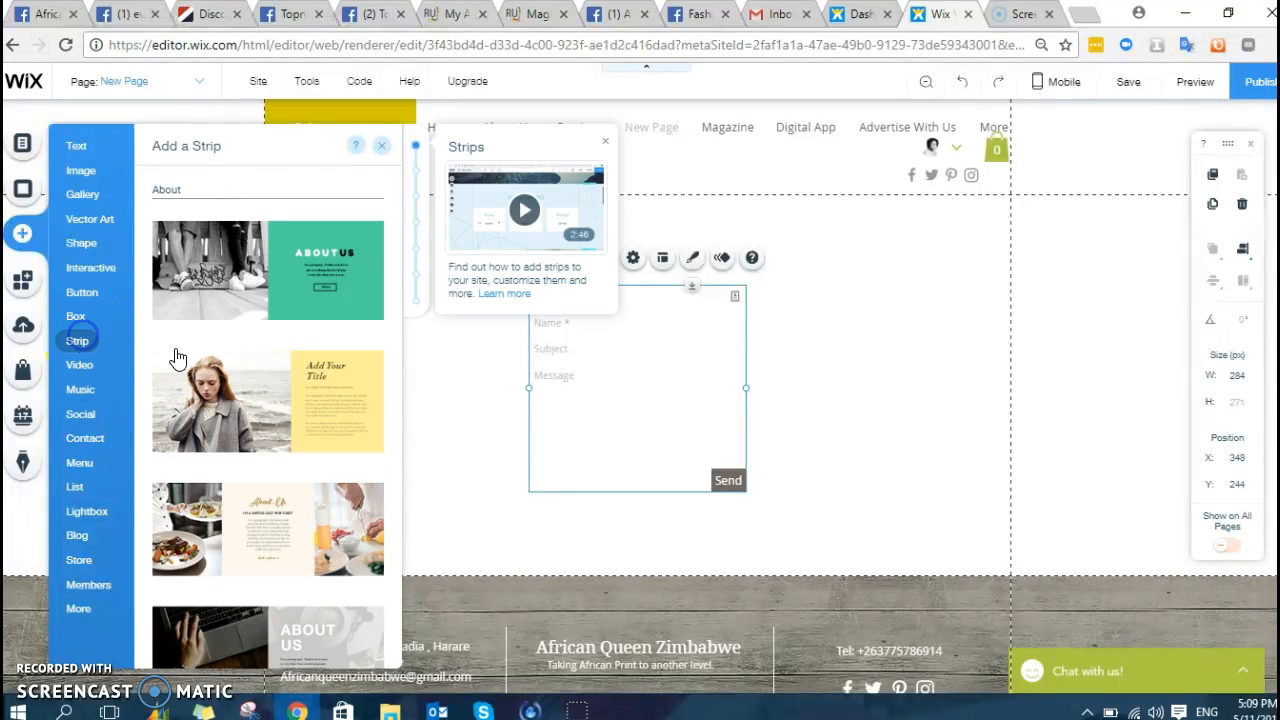
{"action": "left_click", "coordinate": [293, 374]}
- Add a Wix Video player beneath the photo-and-title strip
{"action": "left_click", "coordinate": [355, 370]}
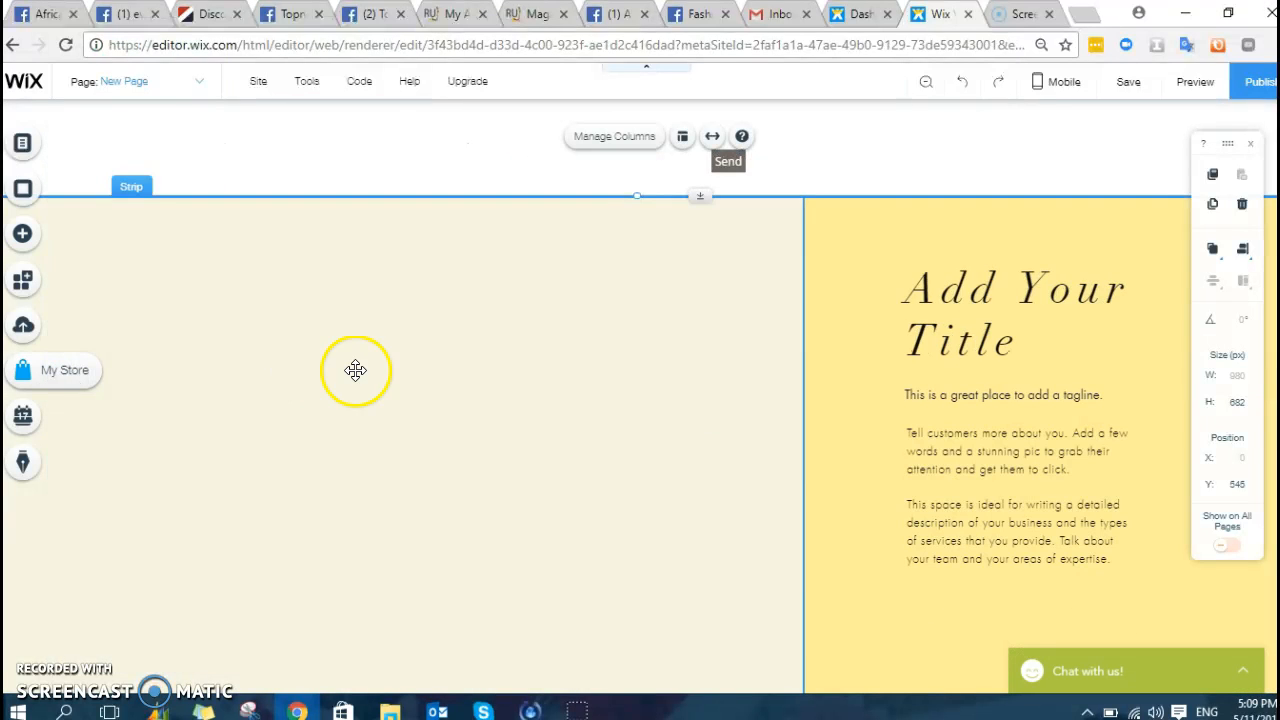
{"action": "scroll", "coordinate": [360, 365], "scroll_direction": "up", "scroll_amount": 3}
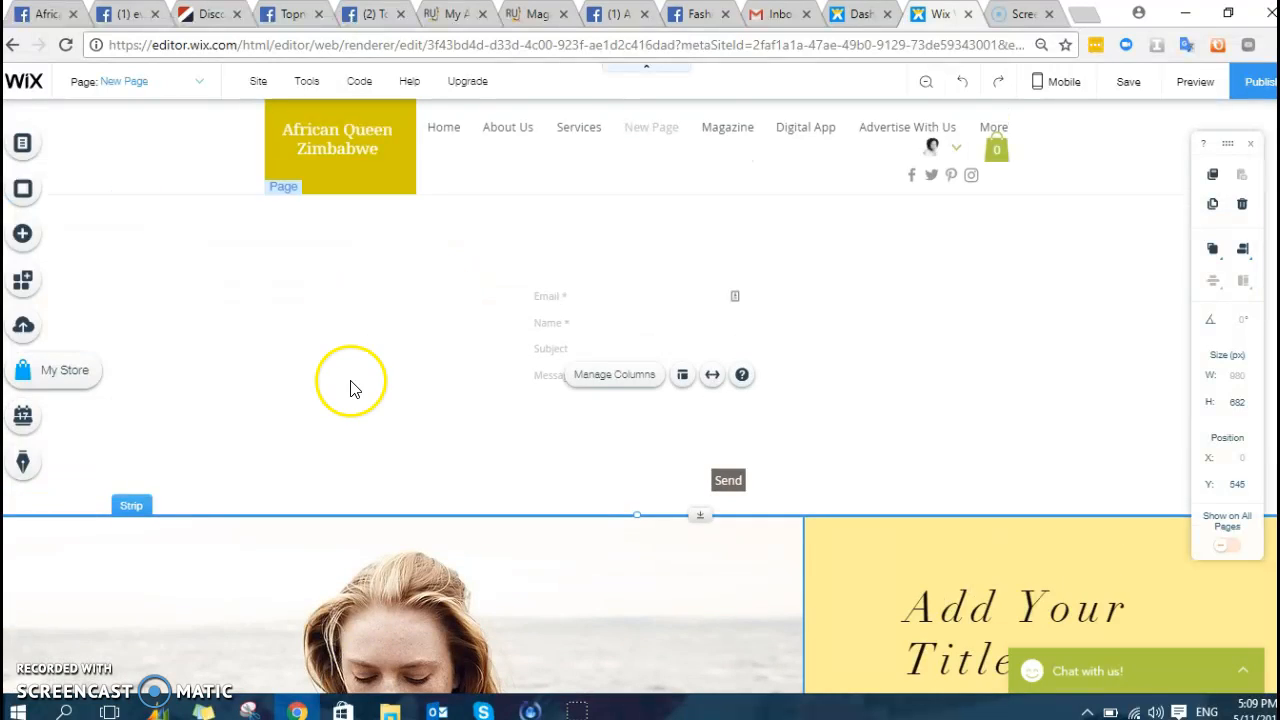
{"action": "scroll", "coordinate": [350, 388], "scroll_direction": "down", "scroll_amount": 7}
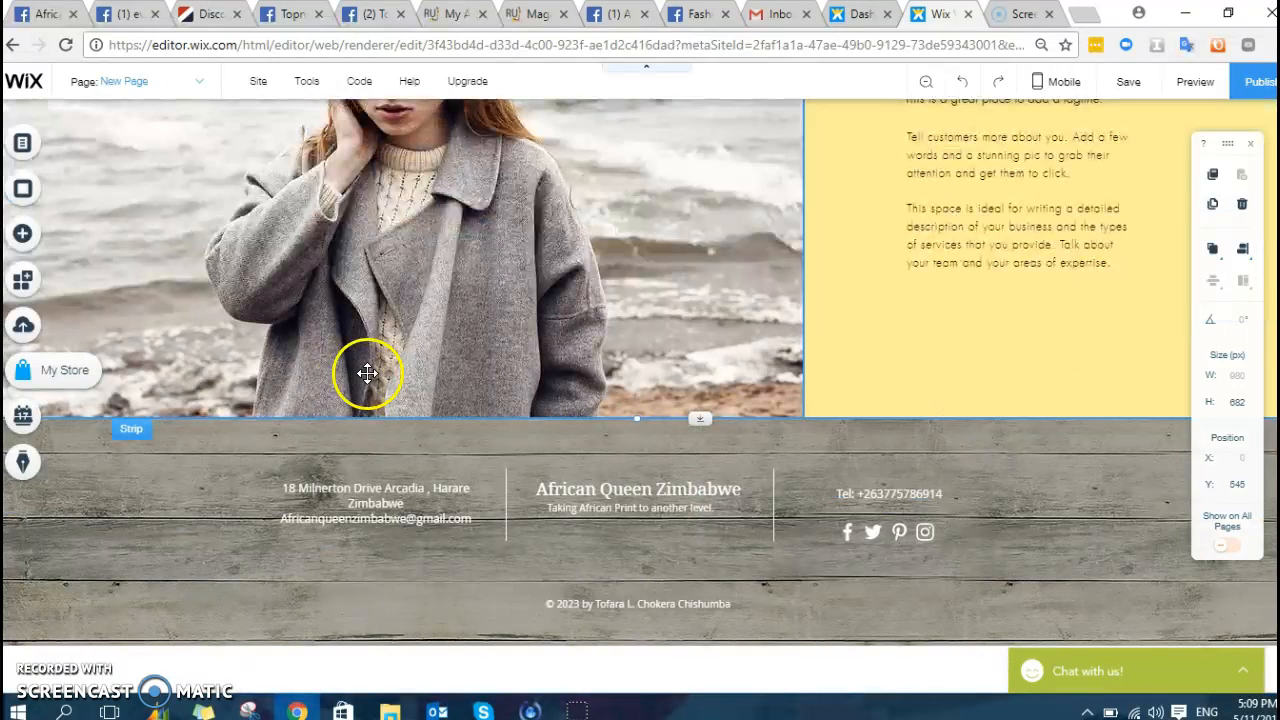
{"action": "left_click", "coordinate": [24, 234]}
{"action": "mouse_move", "coordinate": [97, 381]}
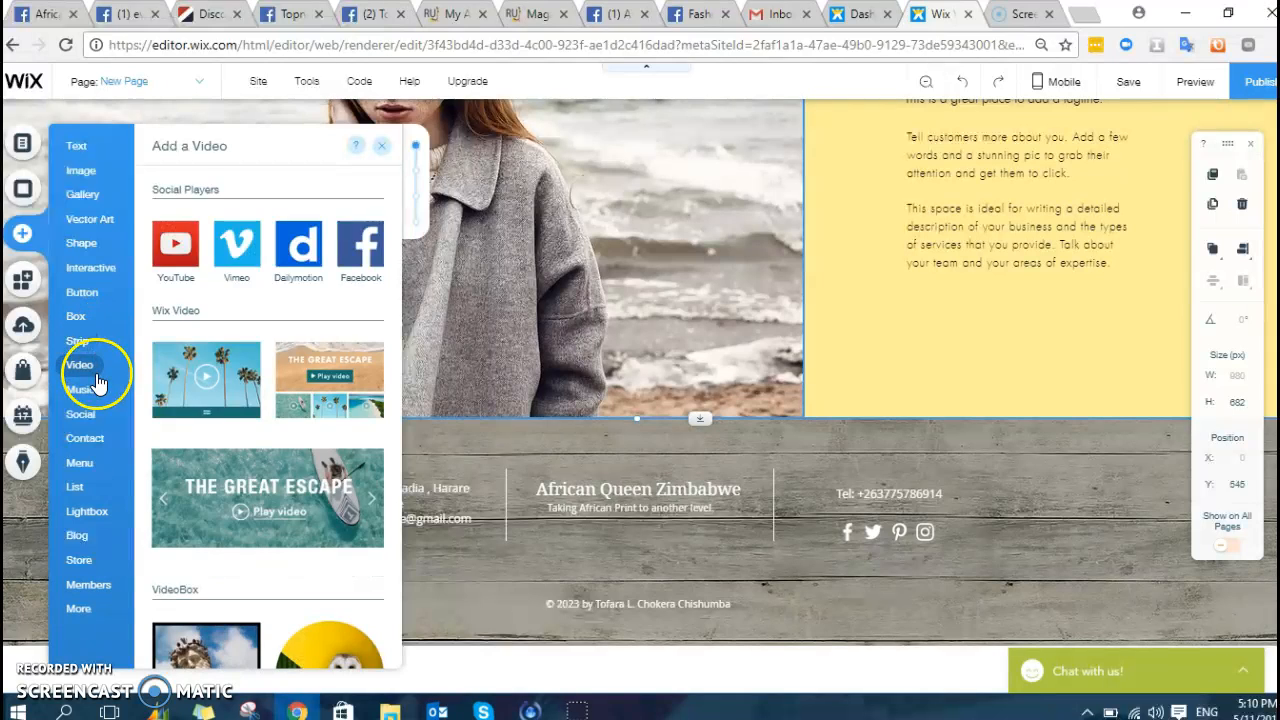
{"action": "left_click", "coordinate": [211, 378]}
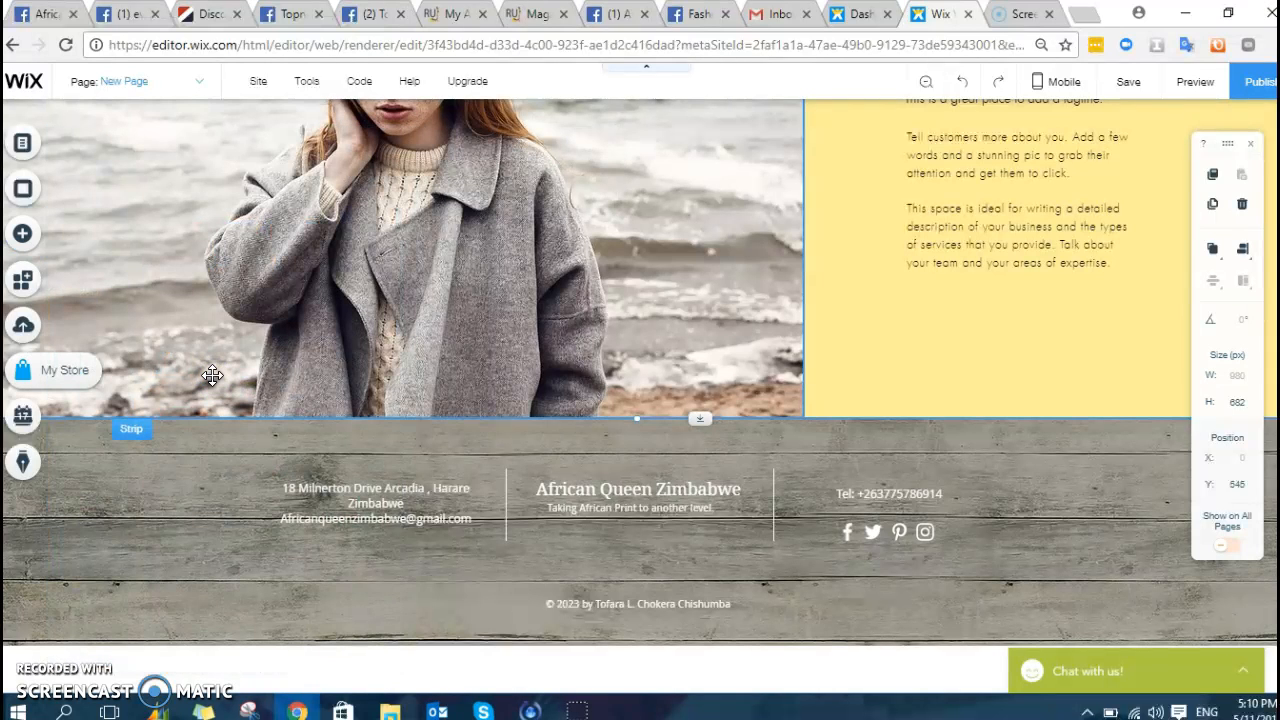
{"action": "scroll", "coordinate": [212, 376], "scroll_direction": "down", "scroll_amount": 1}
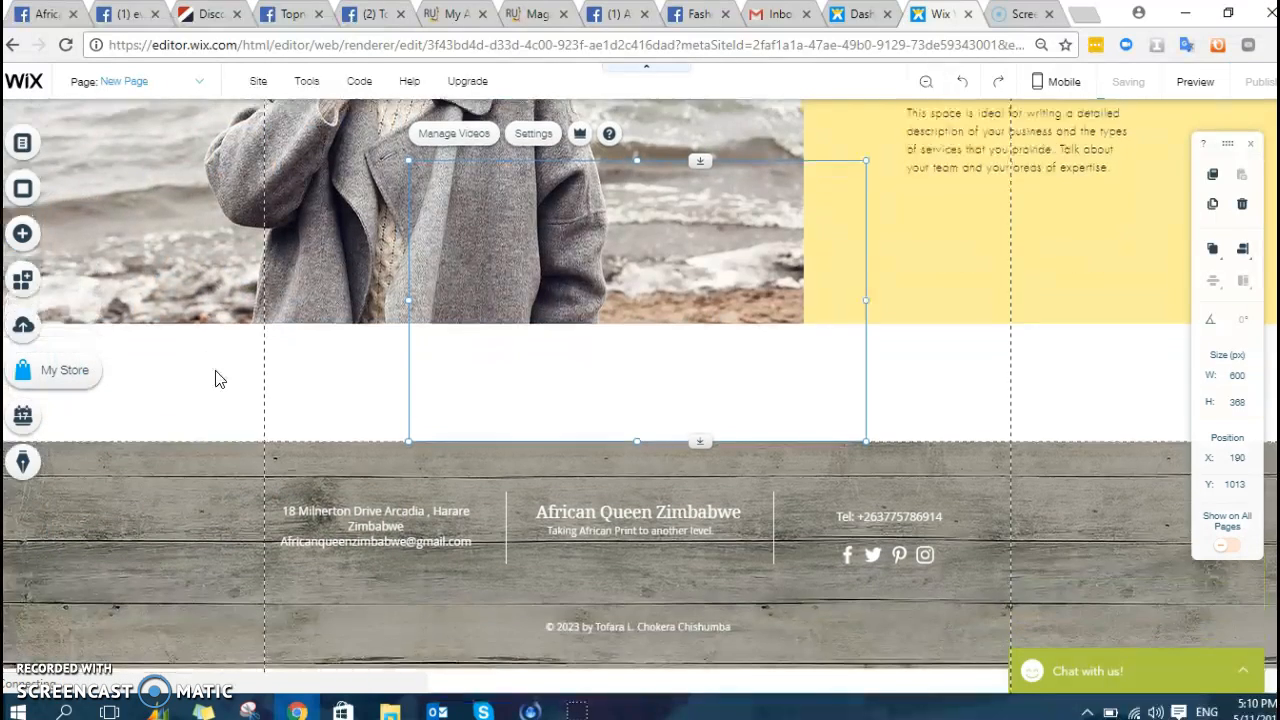
- Browse the available Lightbox designs among the elements to add
{"action": "left_click", "coordinate": [30, 258]}
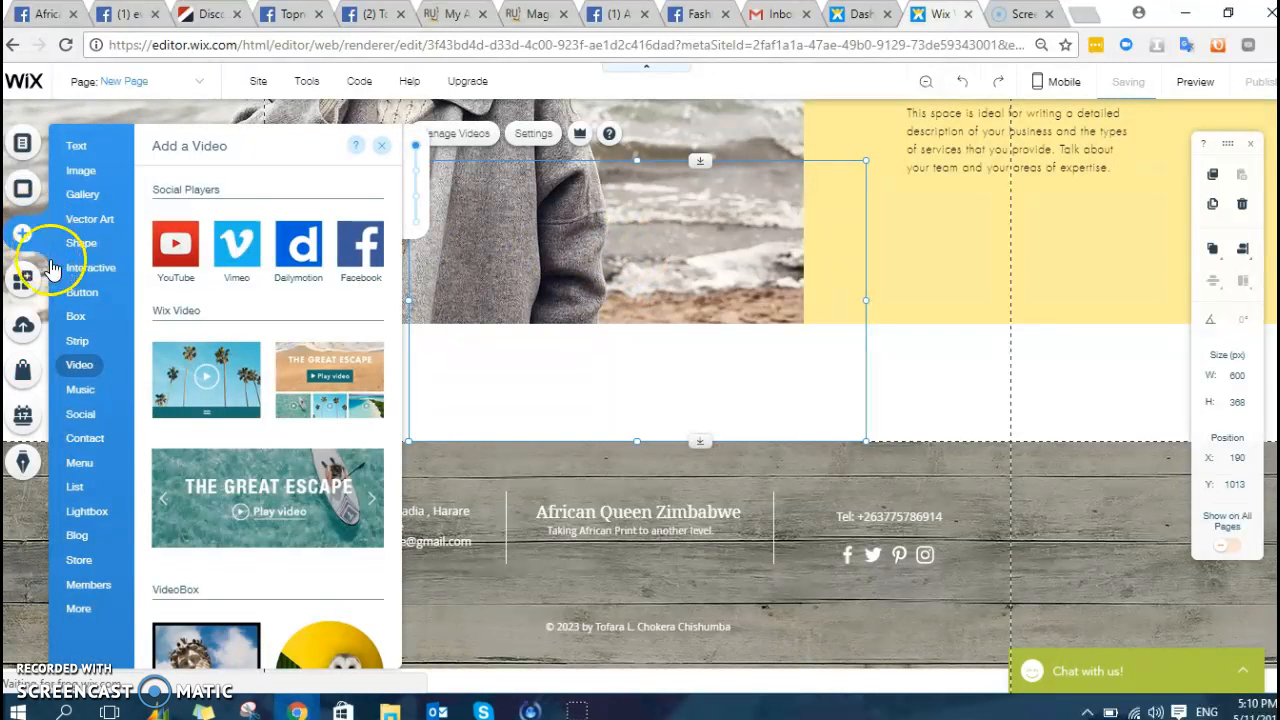
{"action": "mouse_move", "coordinate": [79, 562]}
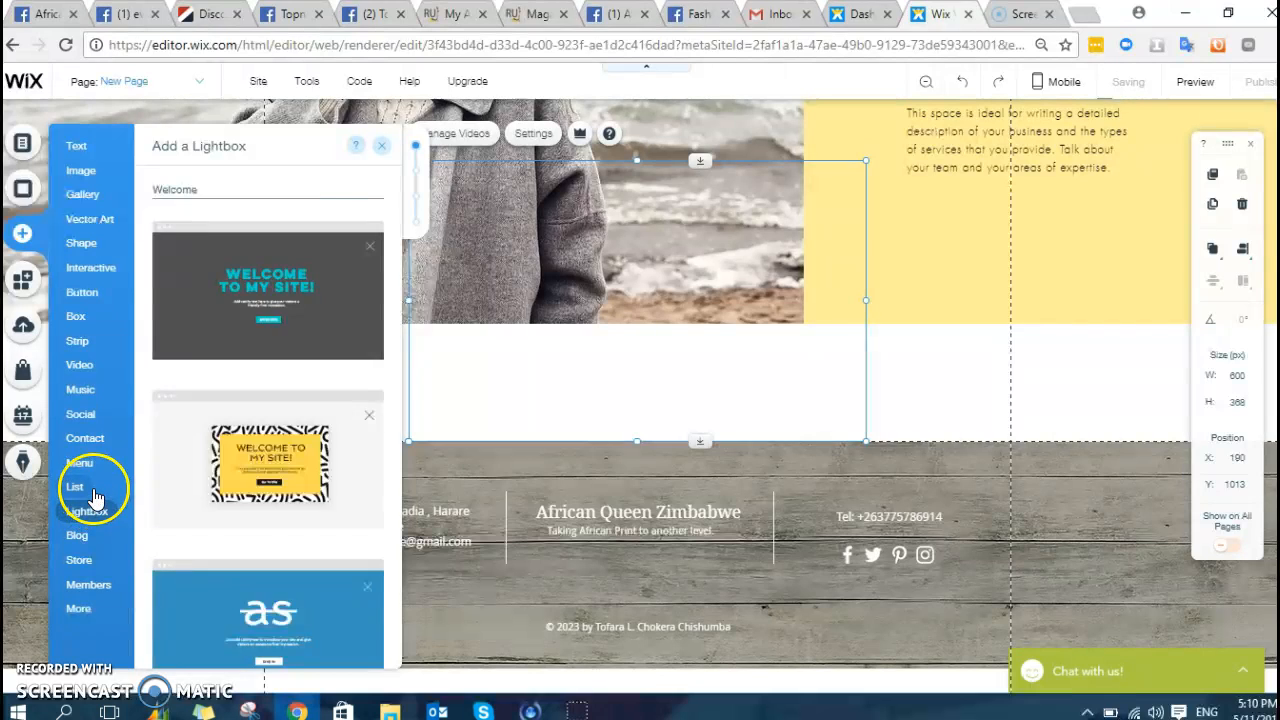
{"action": "mouse_move", "coordinate": [82, 488]}
{"action": "left_click", "coordinate": [88, 511]}
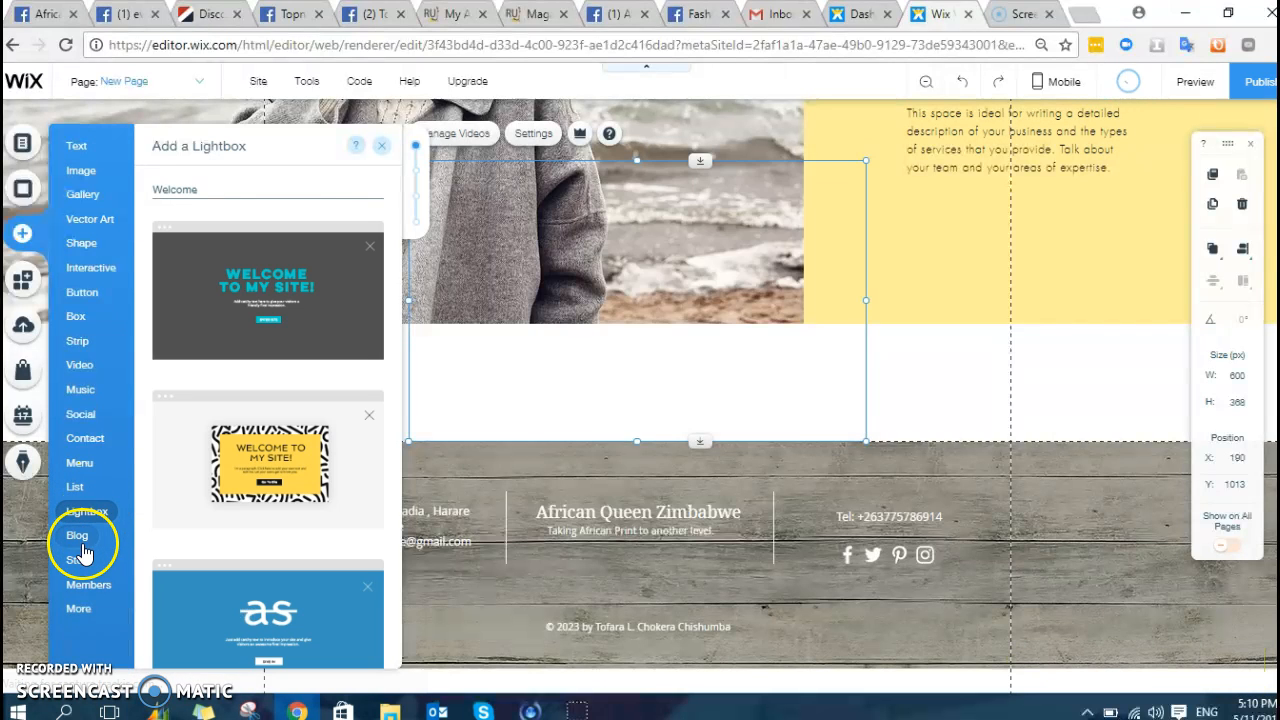
- Add a green themed button onto the video player
{"action": "left_click", "coordinate": [90, 268]}
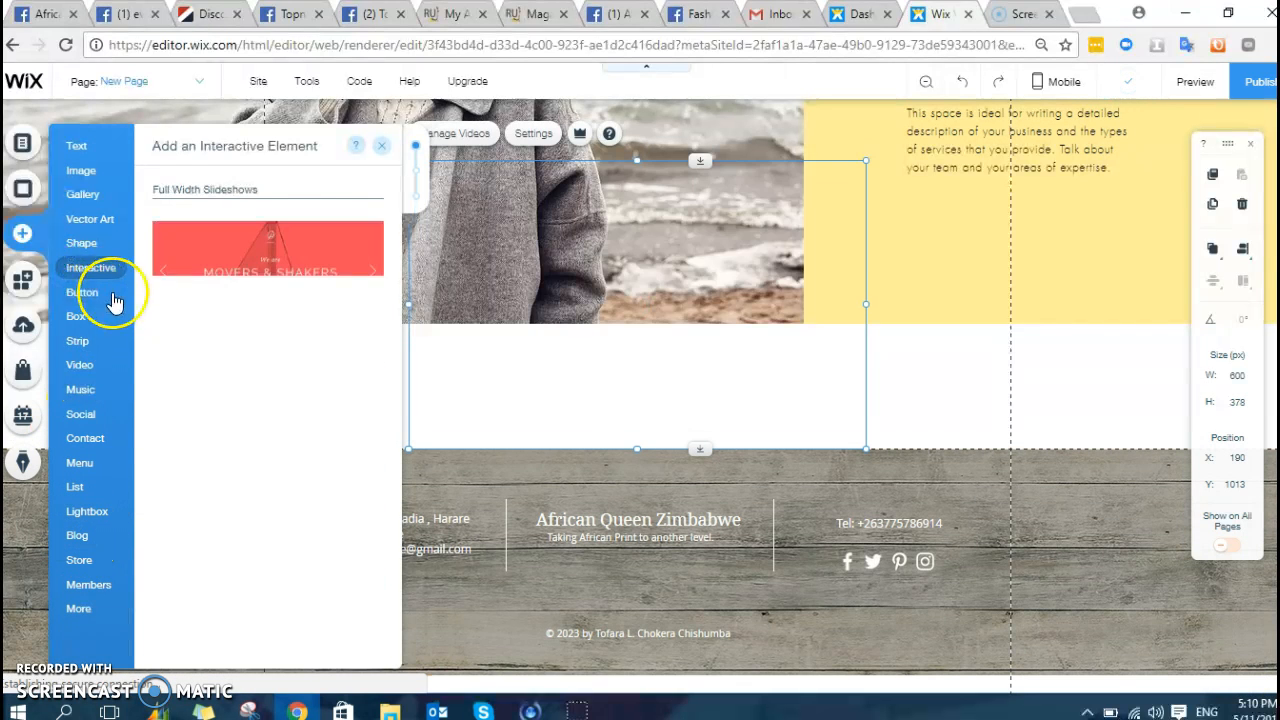
{"action": "left_click", "coordinate": [78, 292]}
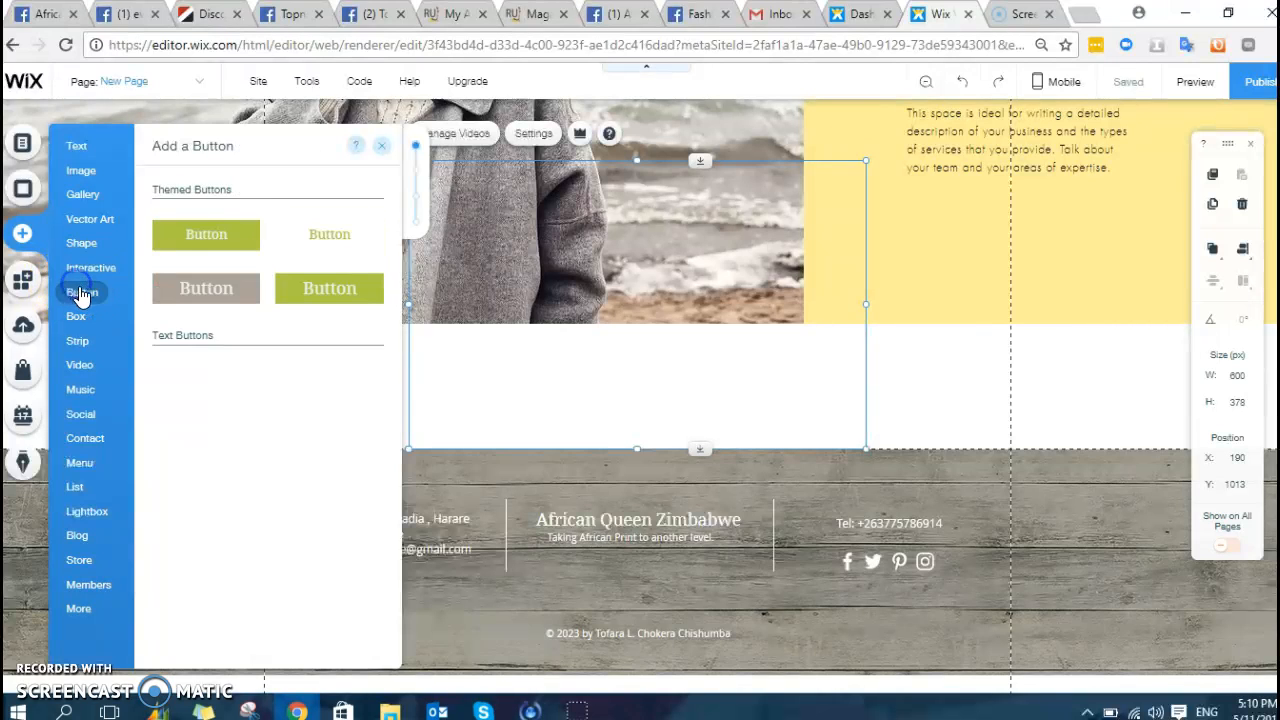
{"action": "left_click", "coordinate": [204, 252]}
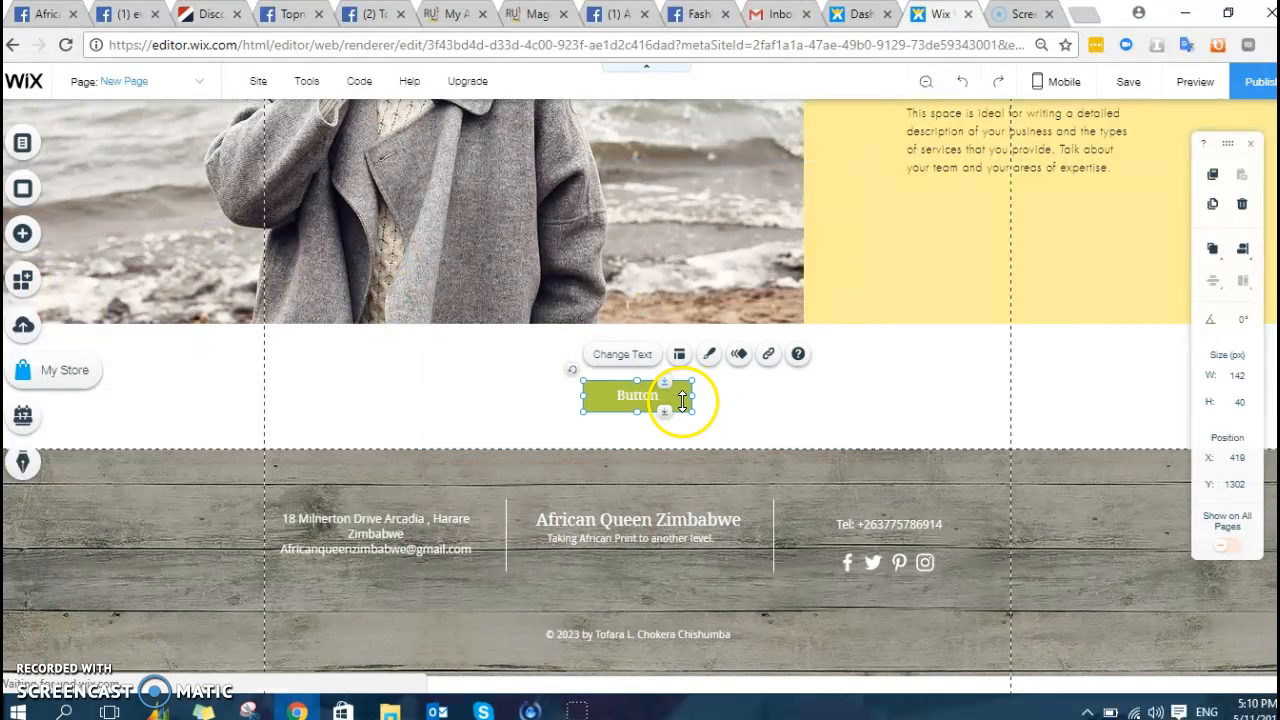
- Change the button's label to 'Read More'
{"action": "left_click", "coordinate": [660, 399]}
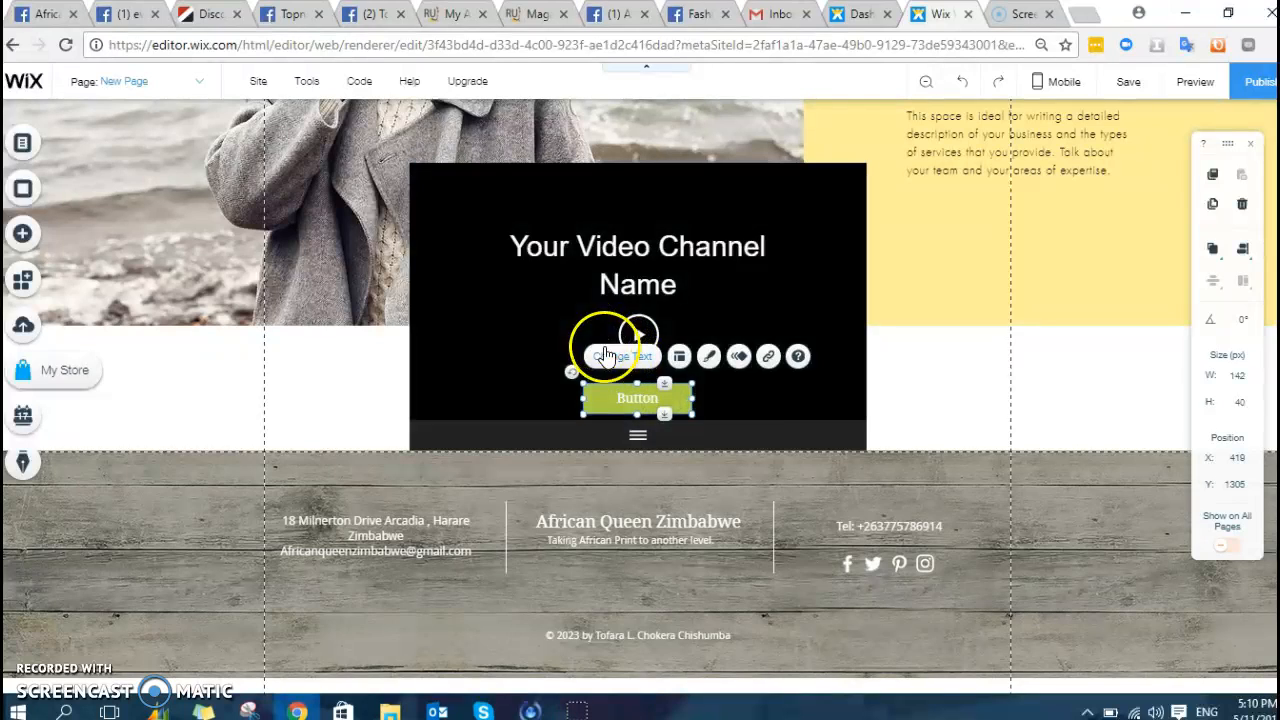
{"action": "left_click", "coordinate": [620, 357]}
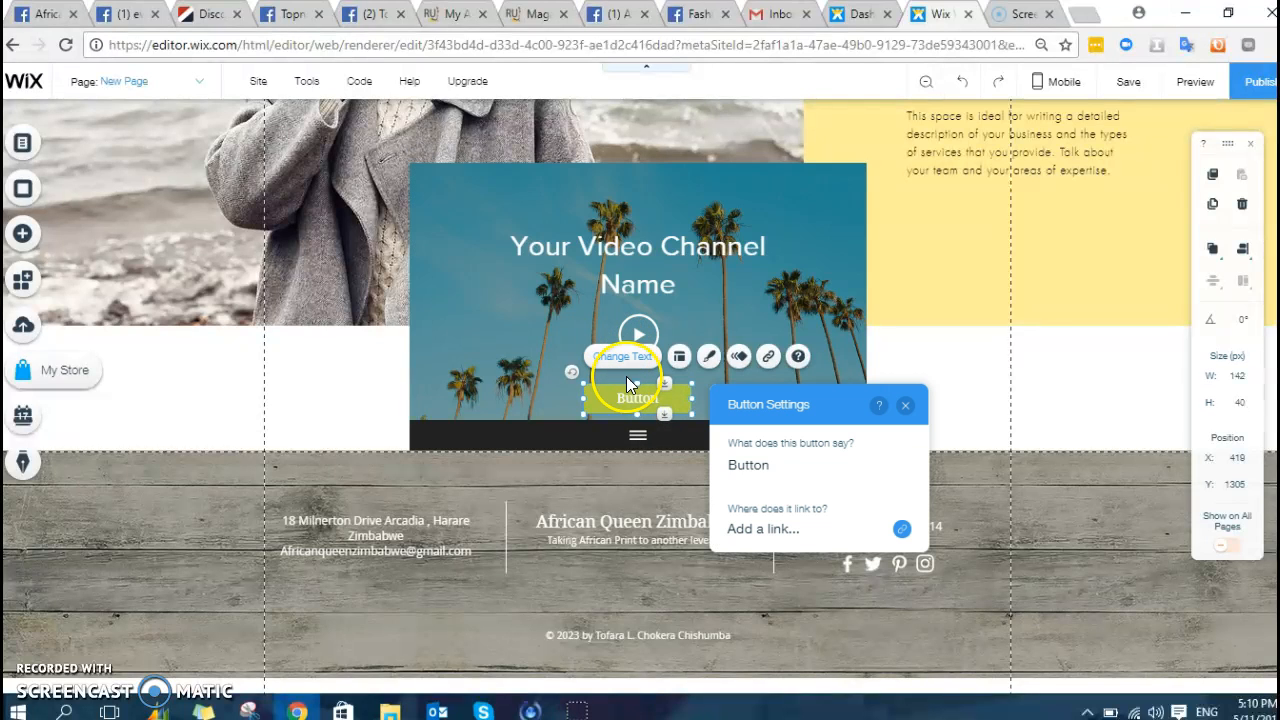
{"action": "key", "text": "ctrl+a"}
{"action": "type", "text": "Re"}
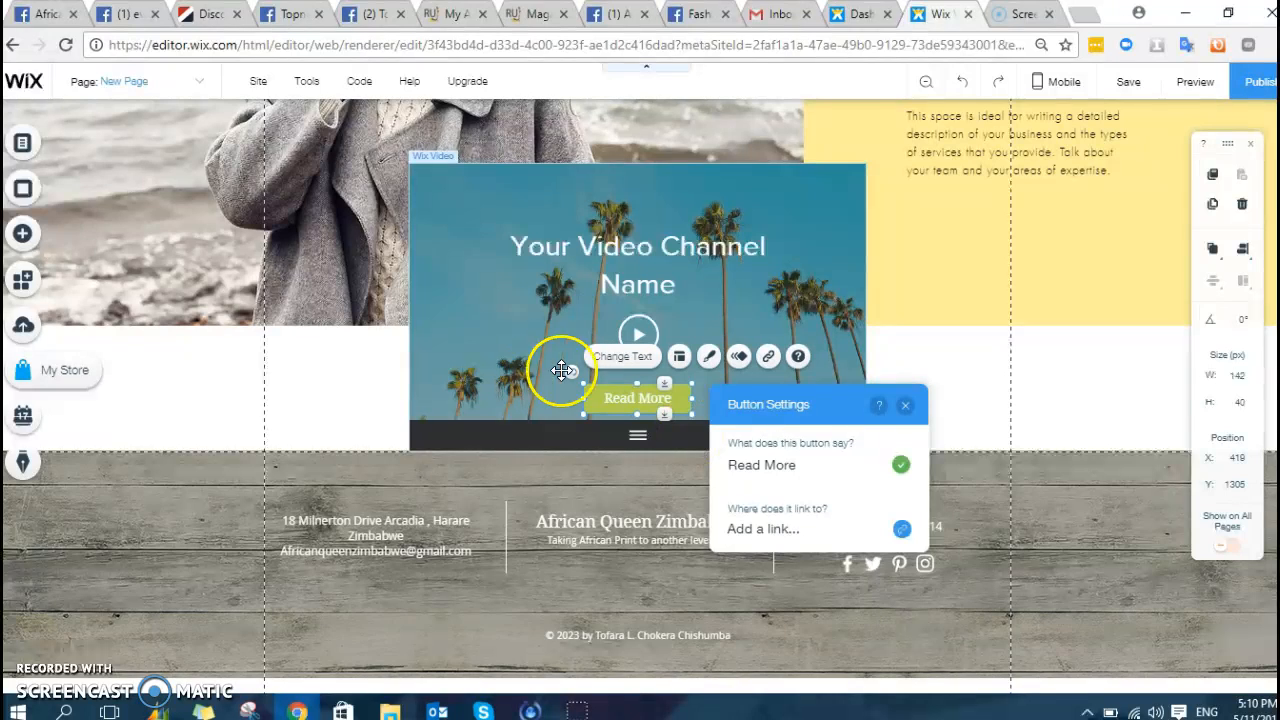
- Drag the Read More button off the video to the page's left edge (X 20, Y 1293)
{"action": "left_click", "coordinate": [944, 342]}
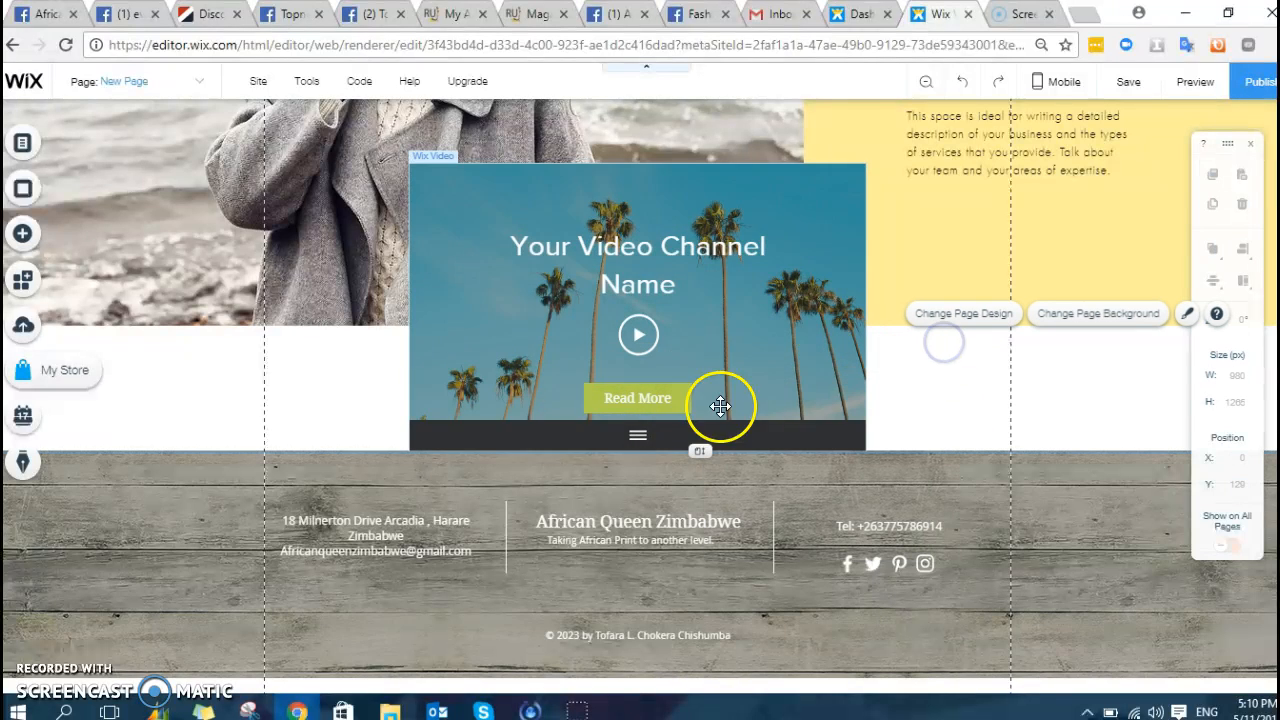
{"action": "left_click_drag", "start_coordinate": [623, 400], "coordinate": [325, 395]}
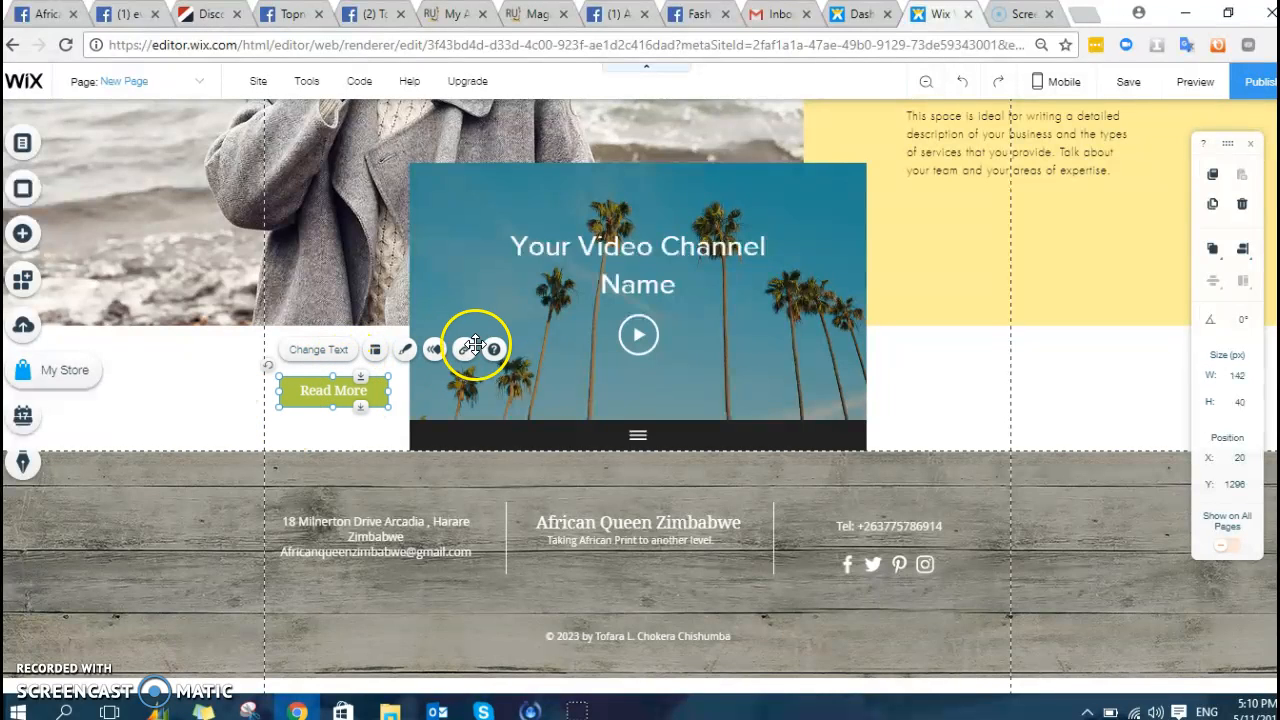
{"action": "scroll", "coordinate": [480, 329], "scroll_direction": "up", "scroll_amount": 10}
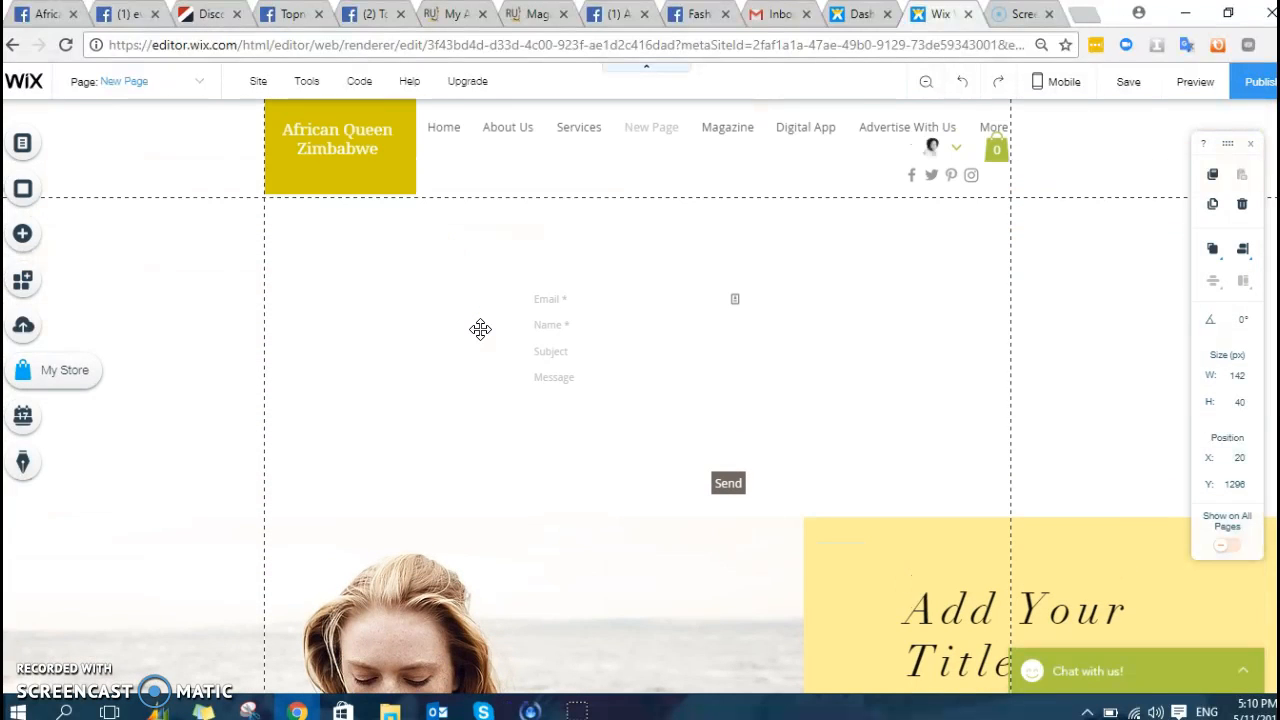
{"action": "scroll", "coordinate": [560, 289], "scroll_direction": "down", "scroll_amount": 8}
{"action": "scroll", "coordinate": [603, 335], "scroll_direction": "up", "scroll_amount": 2}
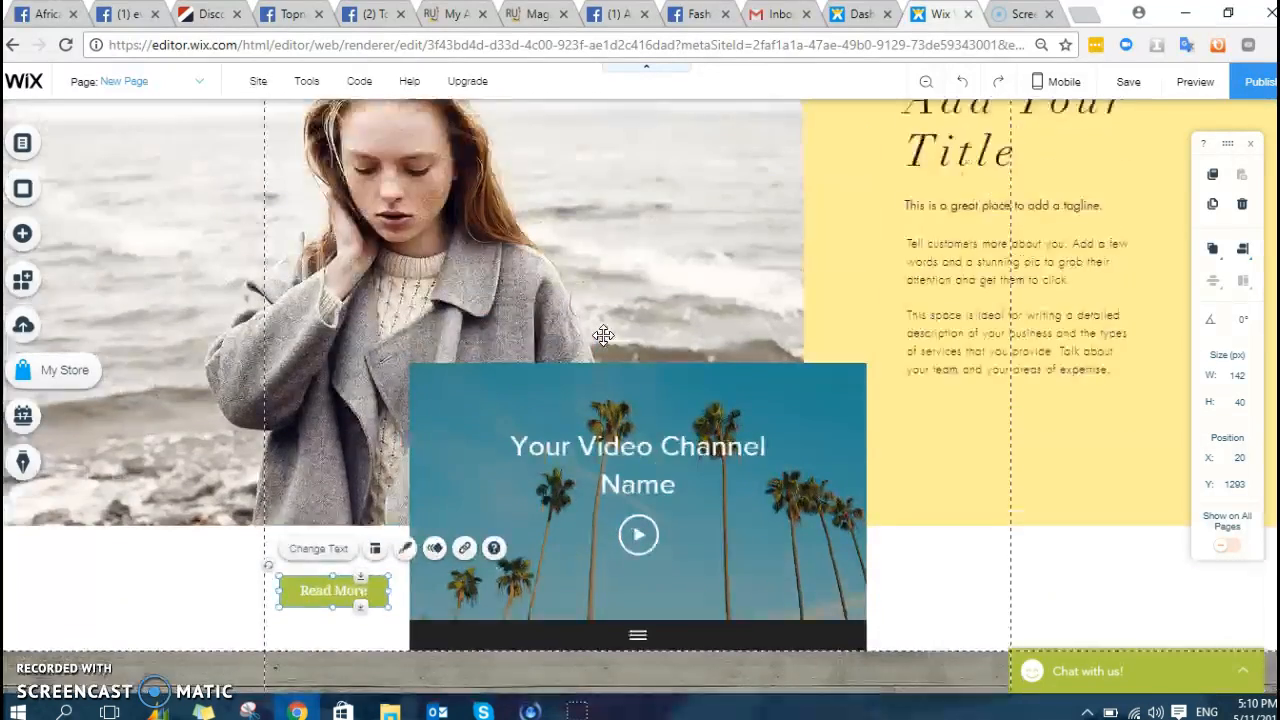
{"action": "scroll", "coordinate": [603, 335], "scroll_direction": "up", "scroll_amount": 5}
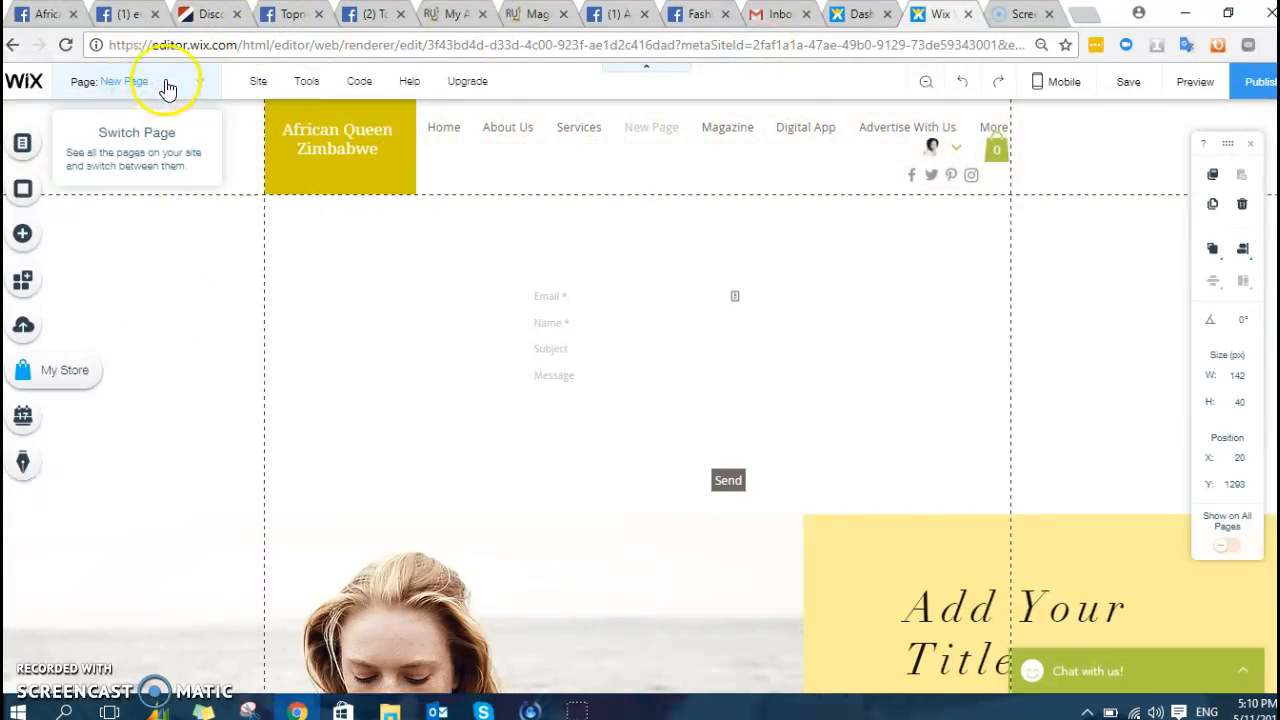
- Select New Page in Manage Pages' Site Menu and bring up the button designs to add
{"action": "left_click", "coordinate": [204, 83]}
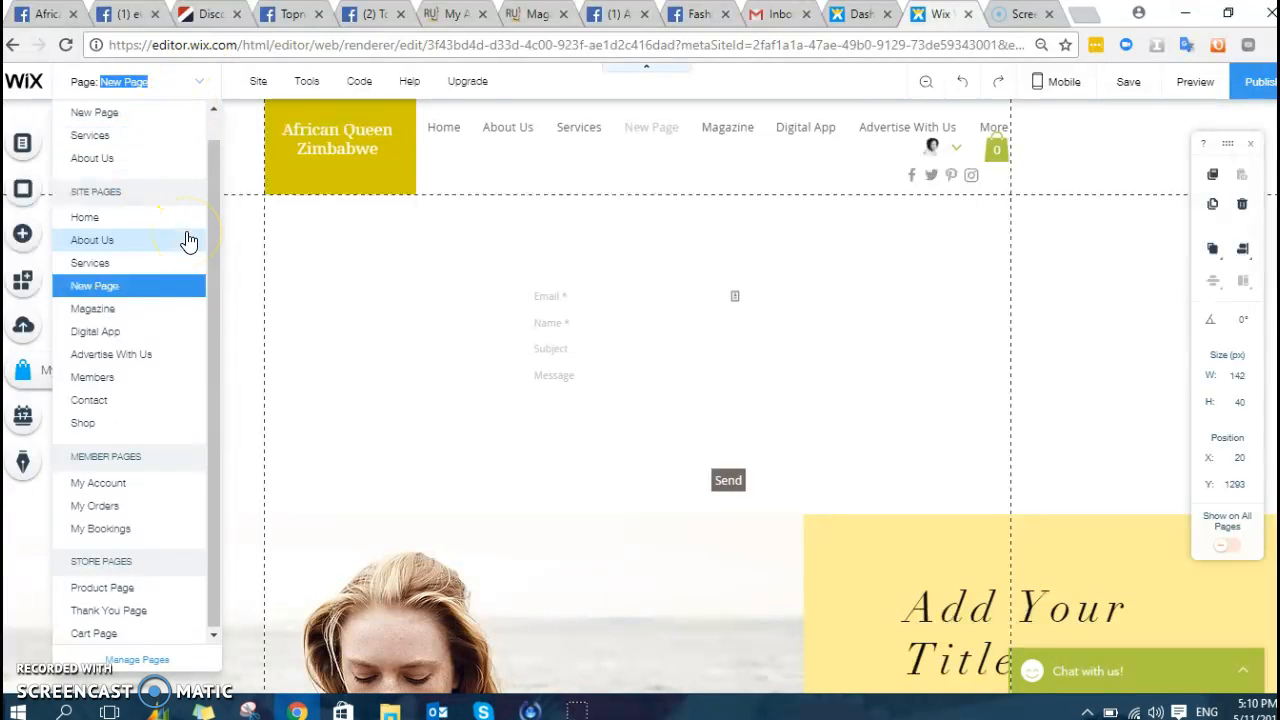
{"action": "left_click_drag", "start_coordinate": [209, 253], "coordinate": [217, 316]}
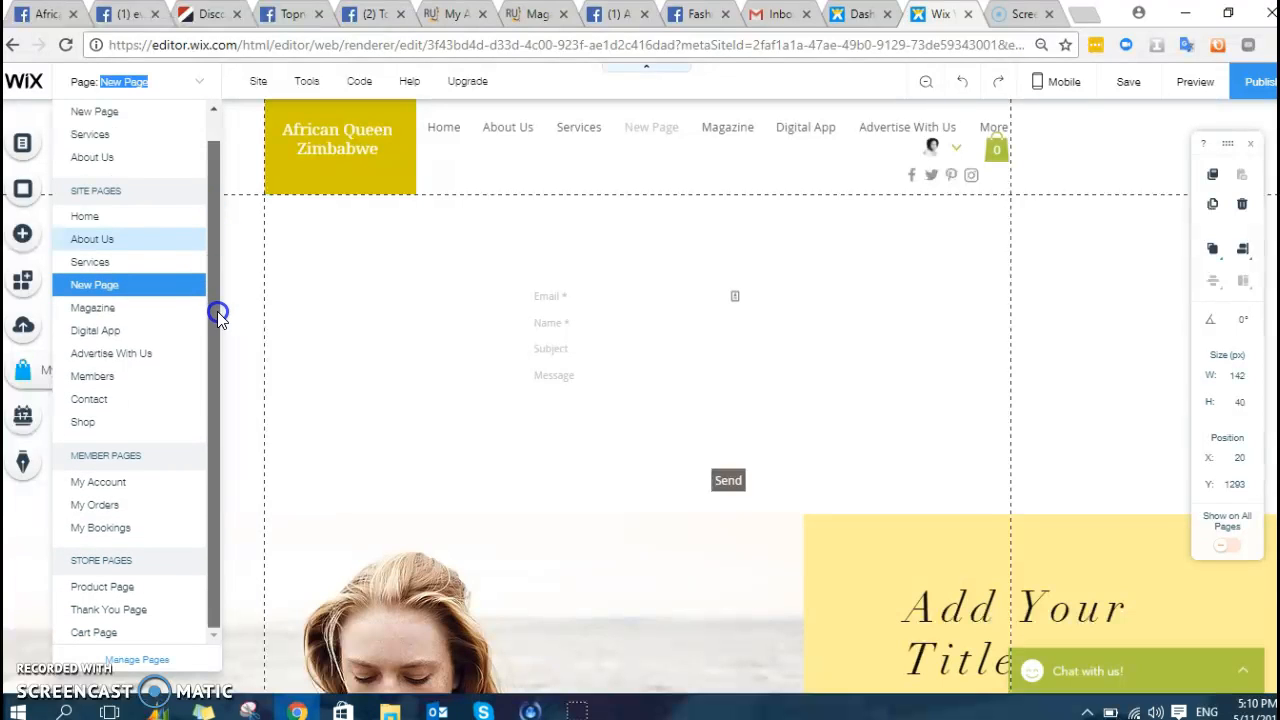
{"action": "left_click", "coordinate": [193, 83]}
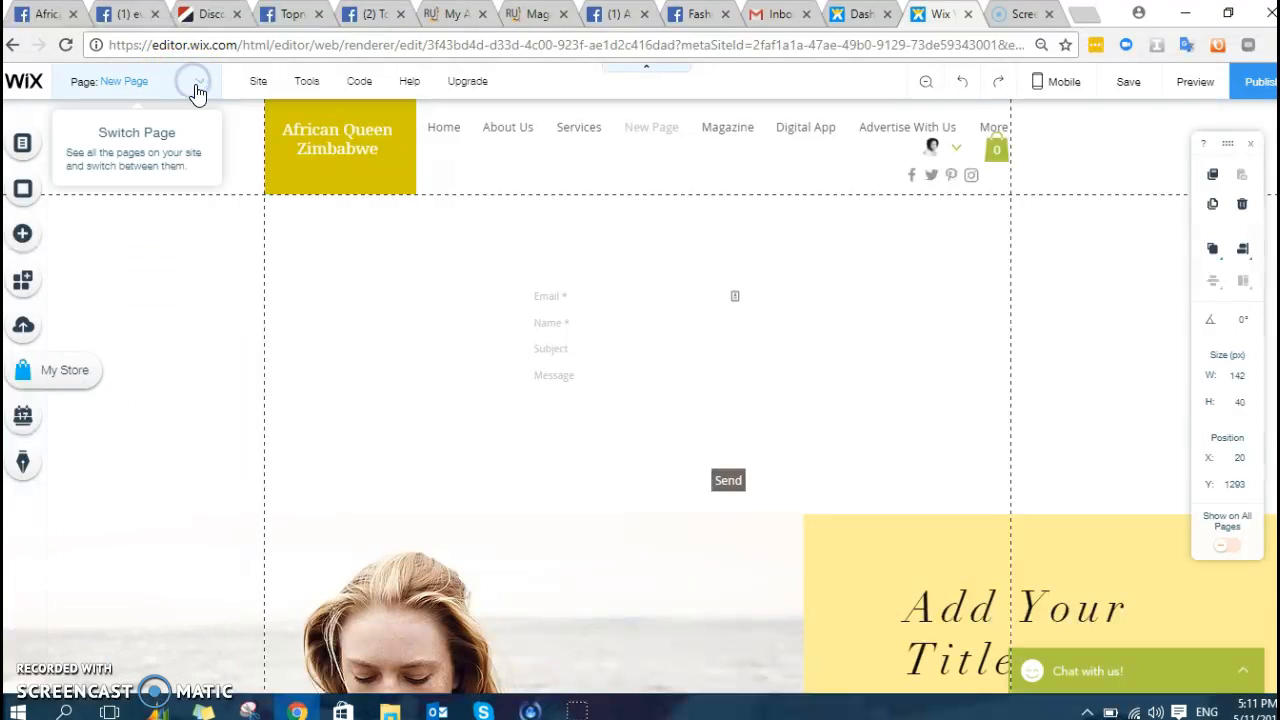
{"action": "left_click", "coordinate": [193, 81]}
{"action": "left_click", "coordinate": [242, 184]}
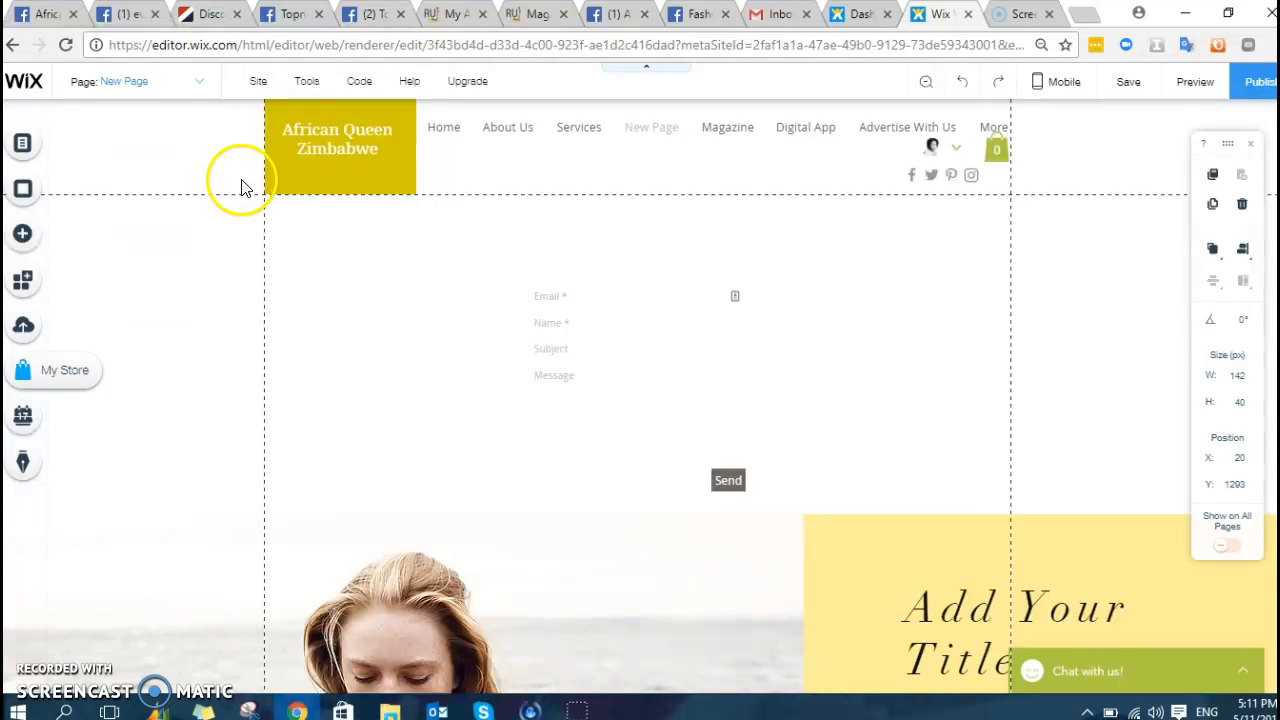
{"action": "left_click", "coordinate": [194, 86]}
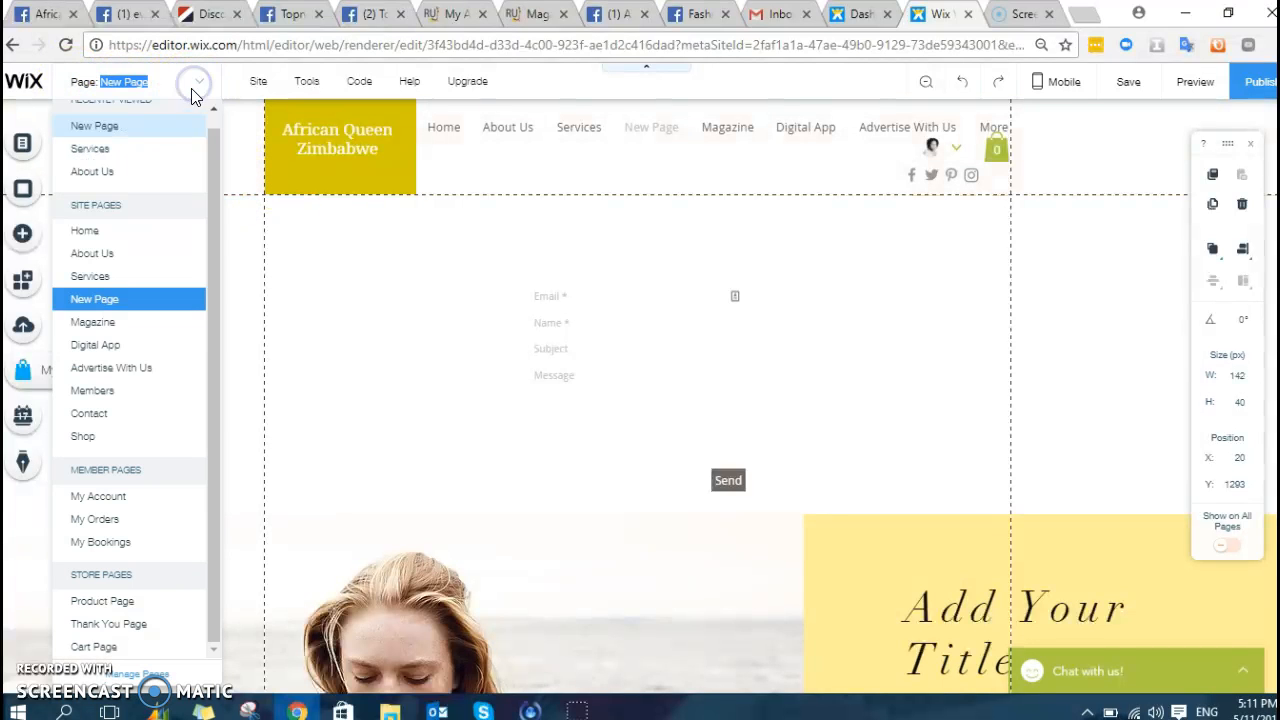
{"action": "left_click", "coordinate": [160, 672]}
{"action": "left_click", "coordinate": [305, 293]}
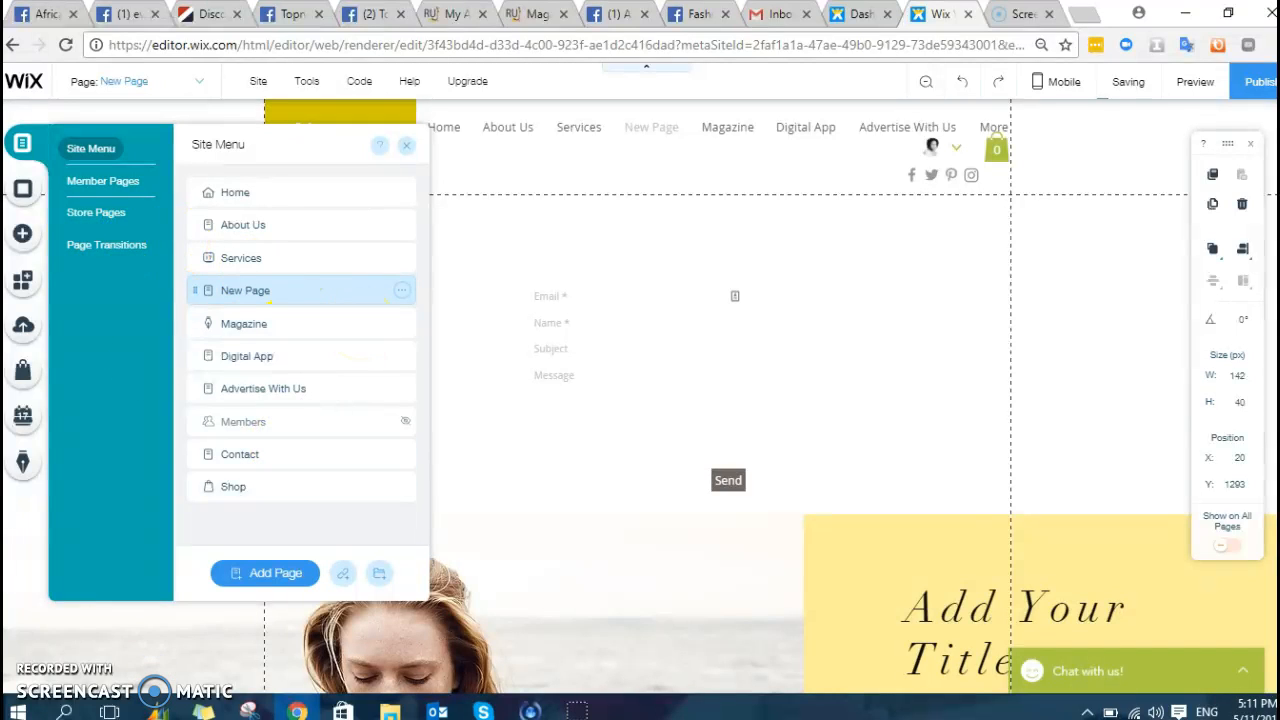
{"action": "left_click", "coordinate": [22, 240]}
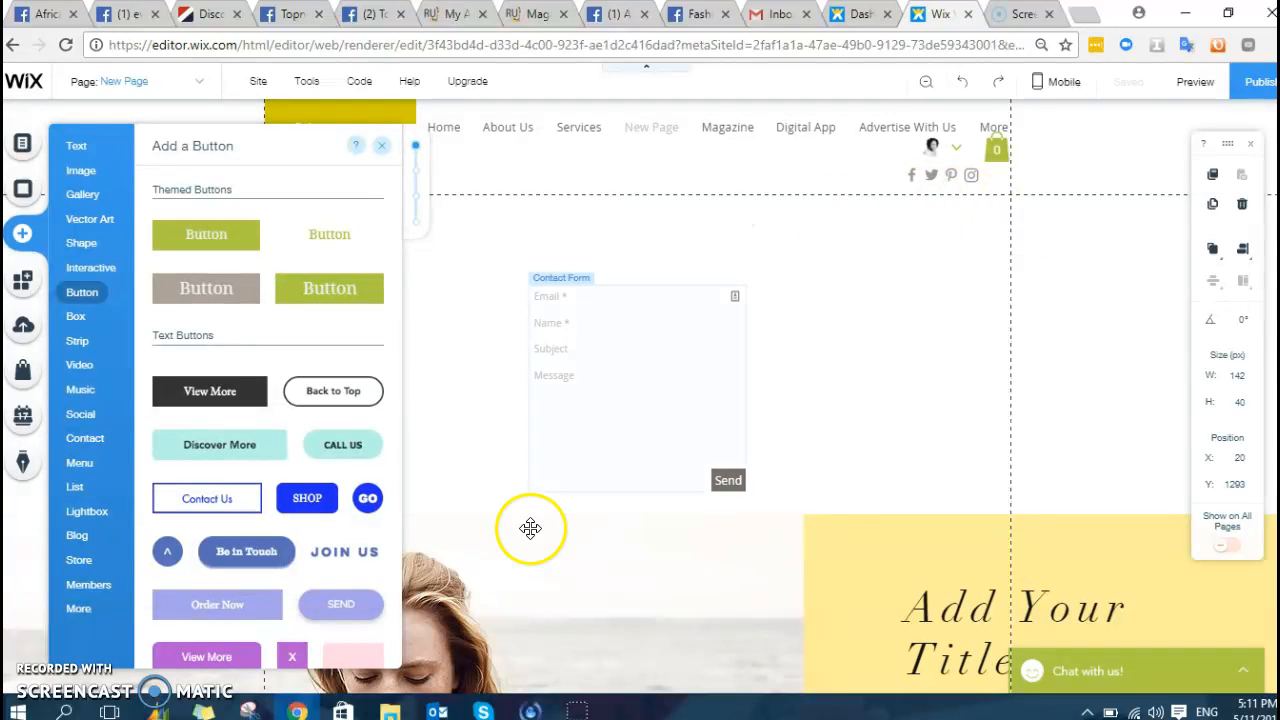